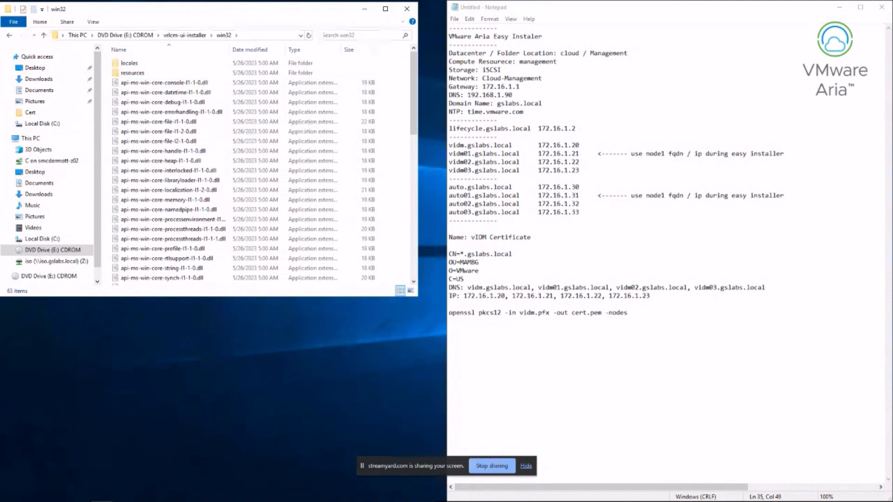
Launch installer.exe from the win32 folder and maximize the Aria Easy Installer window
scroll(260, 167, "down", 10)
left_click_drag(414, 205, 414, 207)
double_click(130, 227)
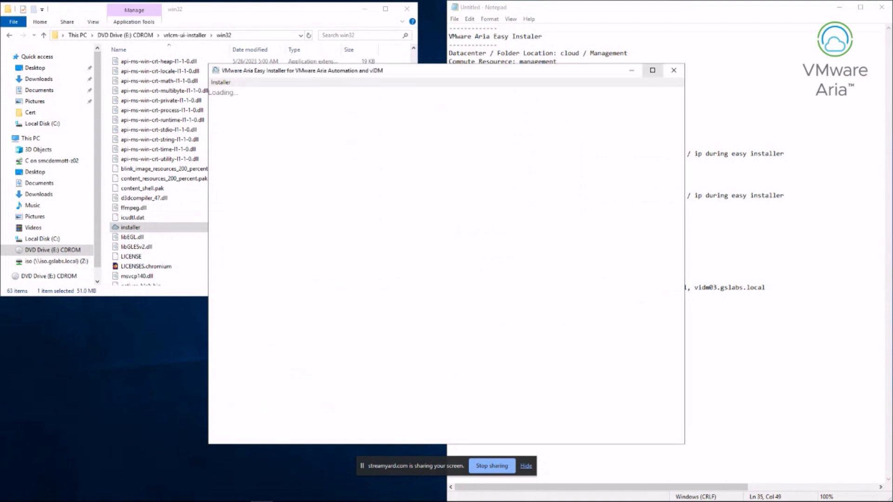
left_click(652, 70)
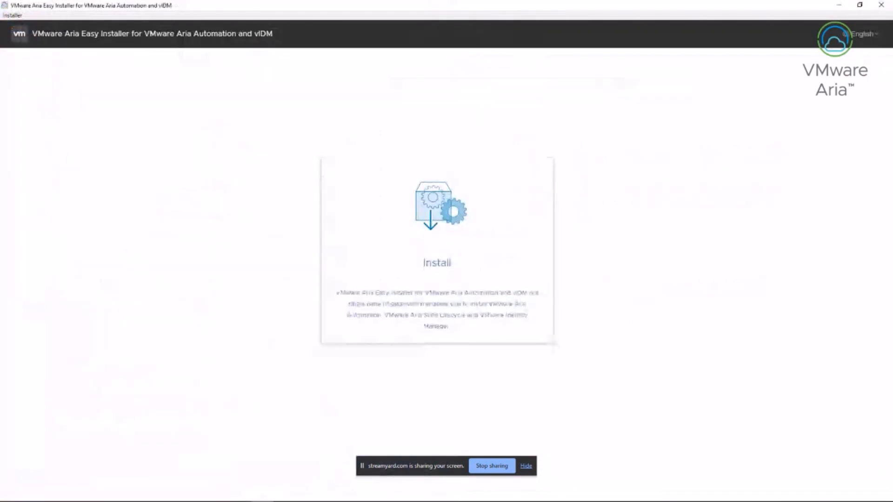
Start a new installation, pass the introduction and accepted EULA, and enter vCenter vcsa01.gslabs.local
left_click(437, 251)
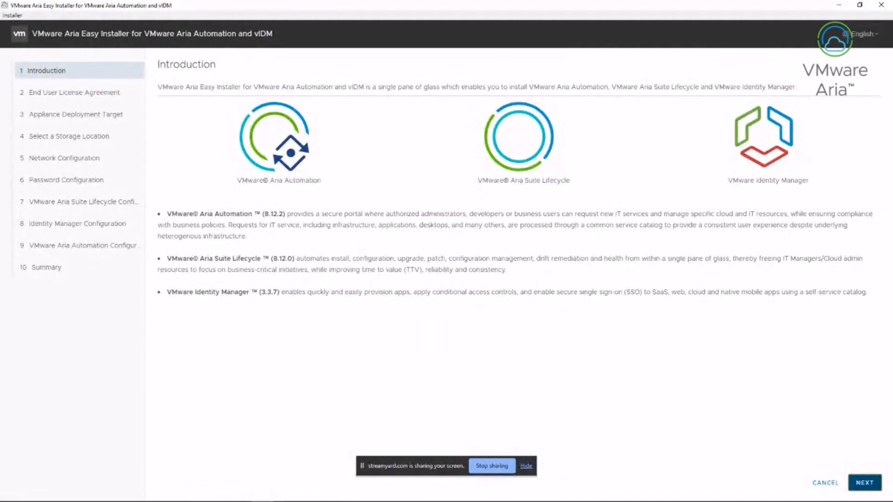
key("Return")
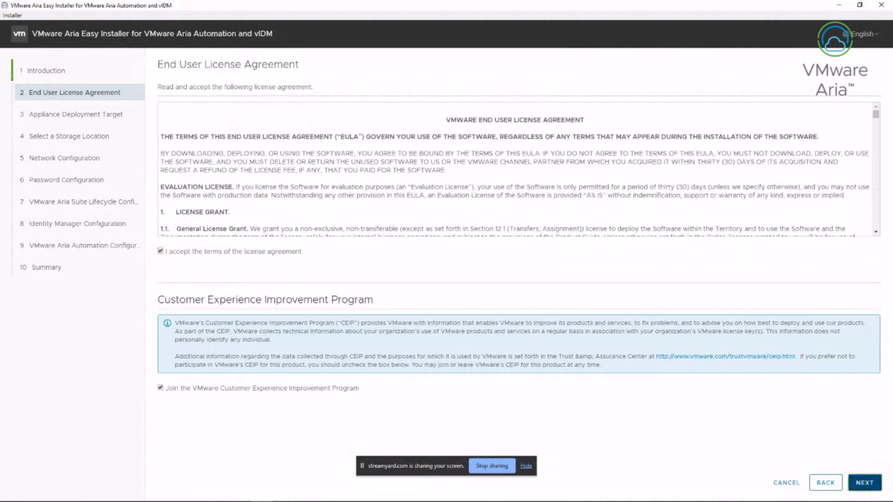
key("Return")
type("vcs")
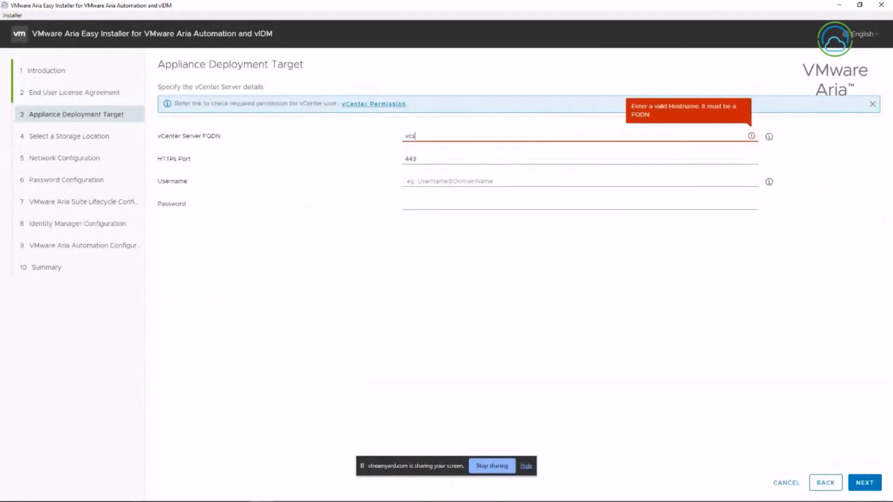
type("a01.gsl")
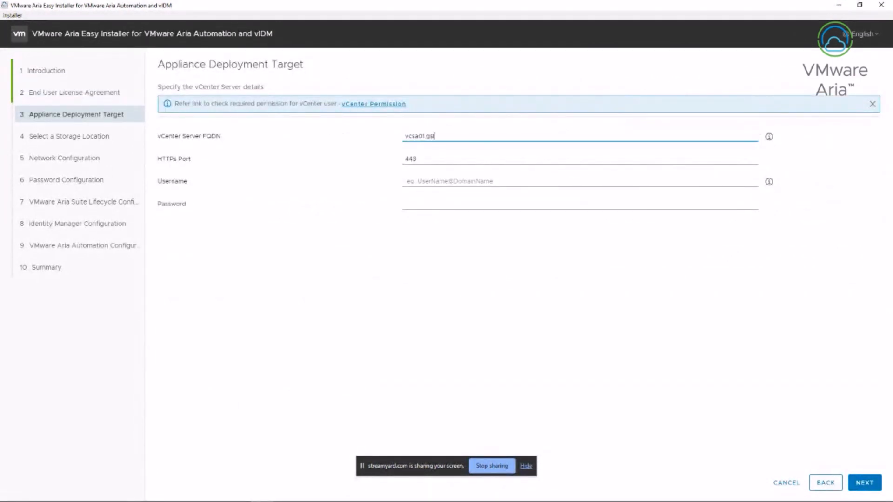
type("abs.local")
Enter the vSphere administrator username and password for vcsa01.gslabs.local and submit them
left_click(419, 181)
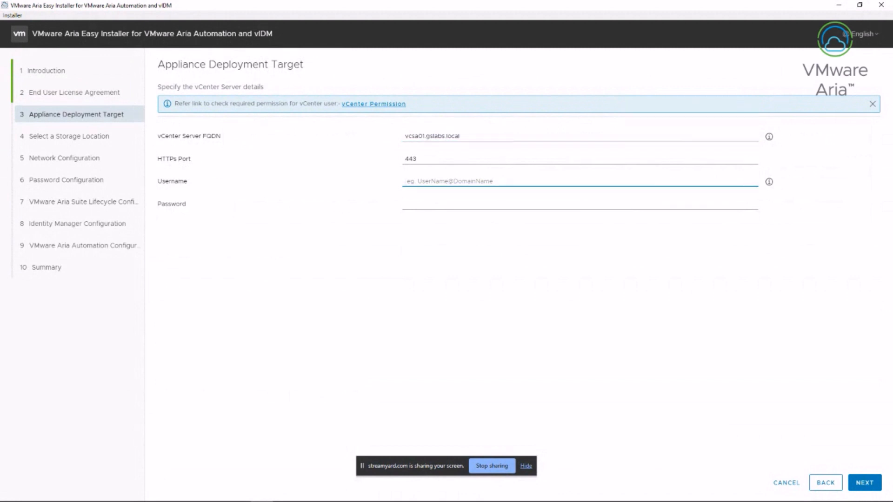
type("administrato")
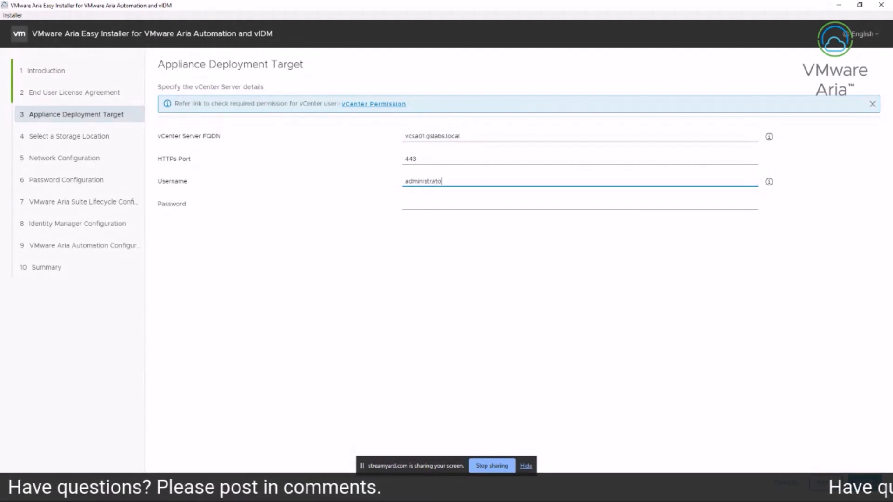
type("r@vsphere.lo")
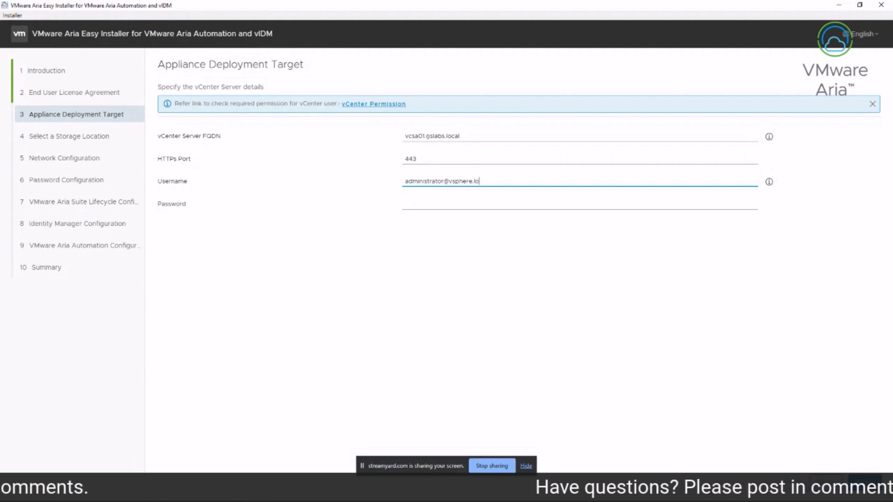
type("cal")
key("Tab")
type("******")
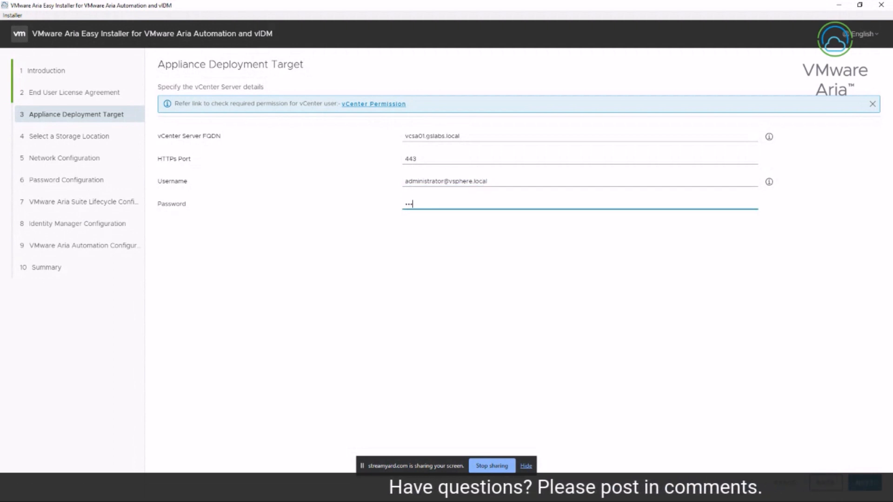
type("****")
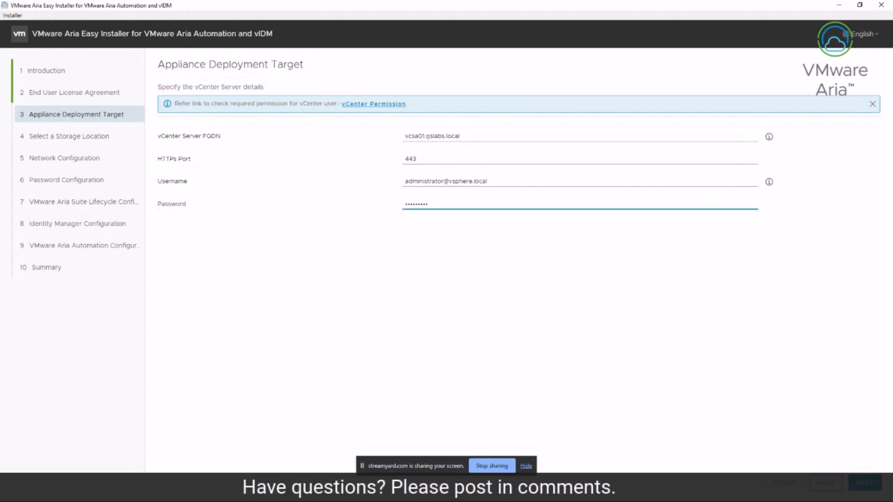
key("Tab")
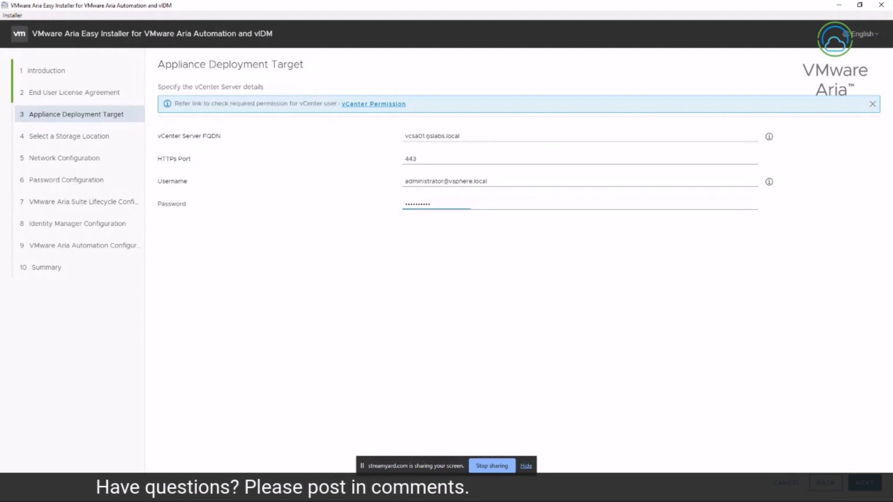
left_click(864, 483)
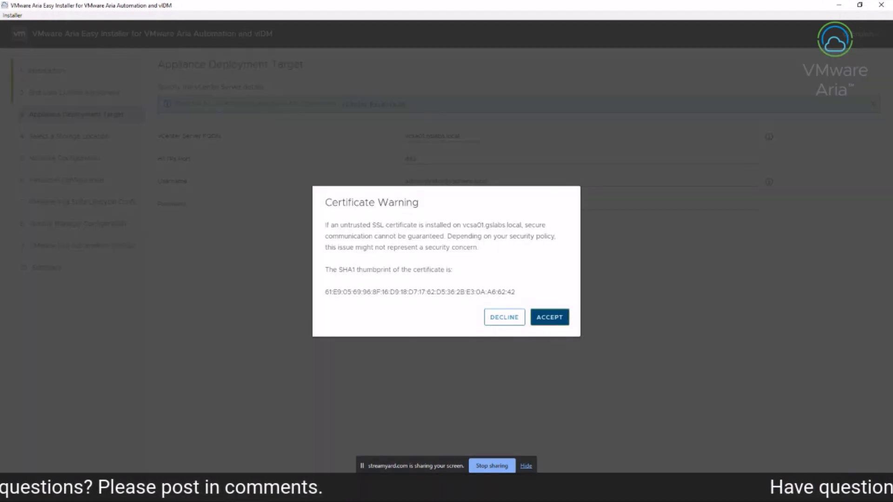
Accept the vCenter certificate and choose the Management folder under the cloud datacenter
left_click(550, 315)
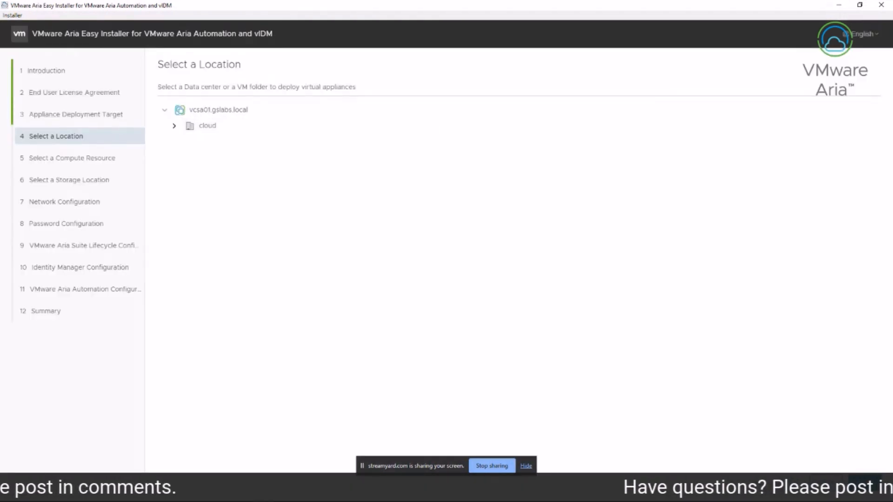
left_click(174, 125)
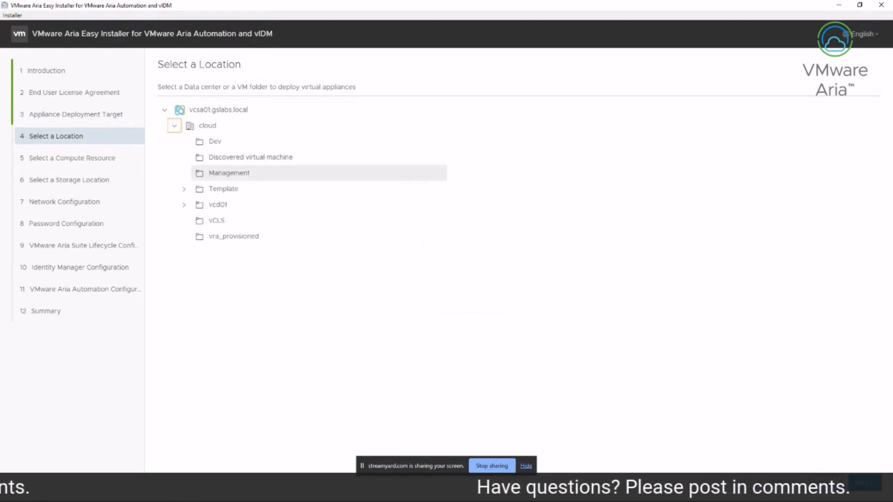
left_click(228, 173)
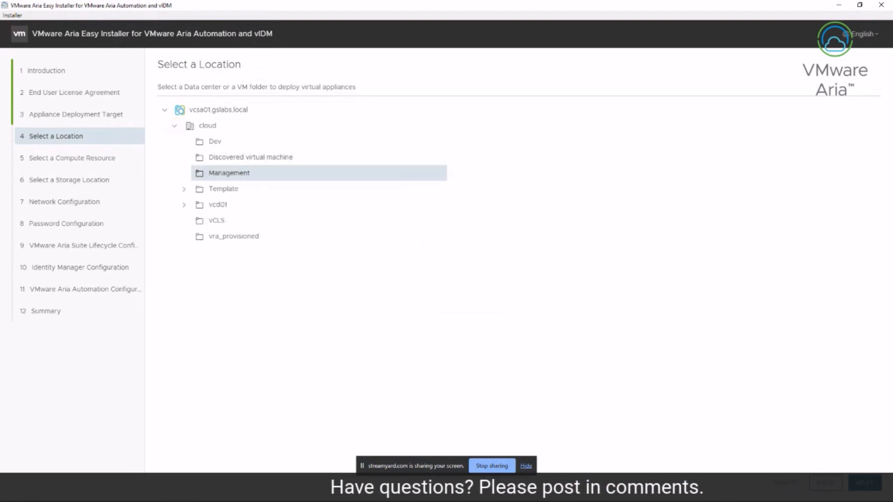
left_click(864, 482)
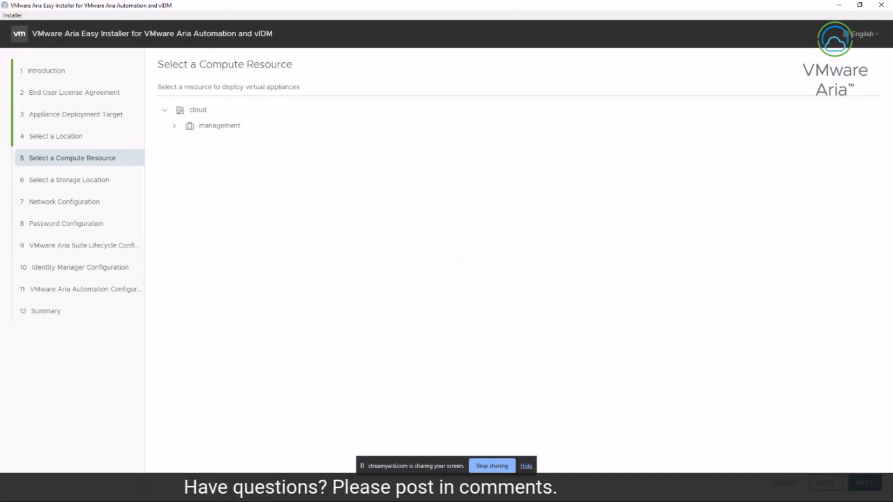
Select the management compute resource and the iSCSI datastore with thin disk mode enabled
left_click(219, 125)
key("Return")
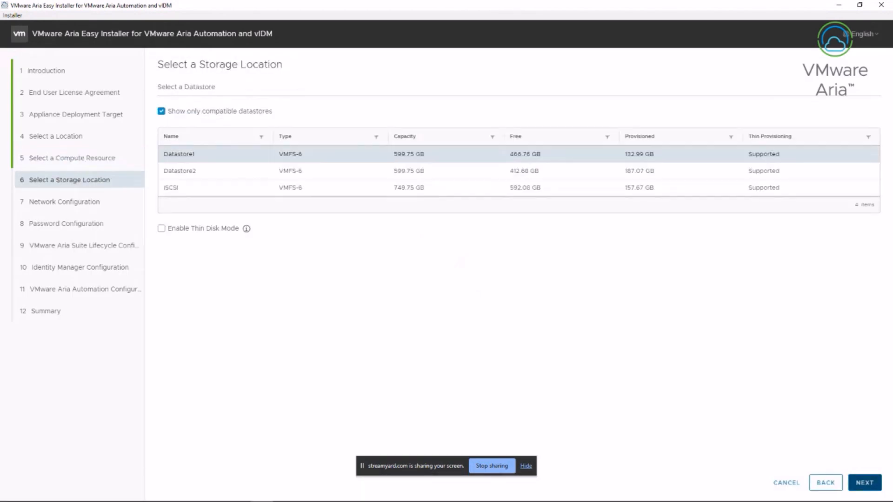
left_click(171, 188)
left_click(161, 228)
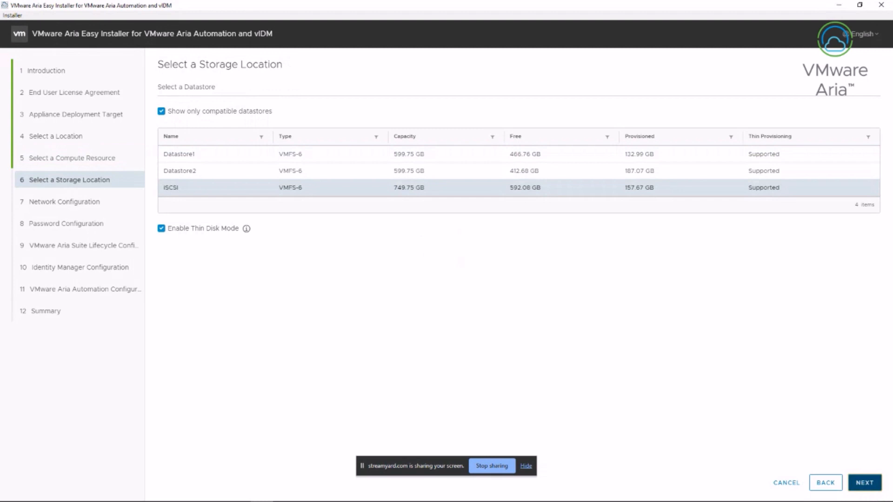
key("Return")
key("alt+Down")
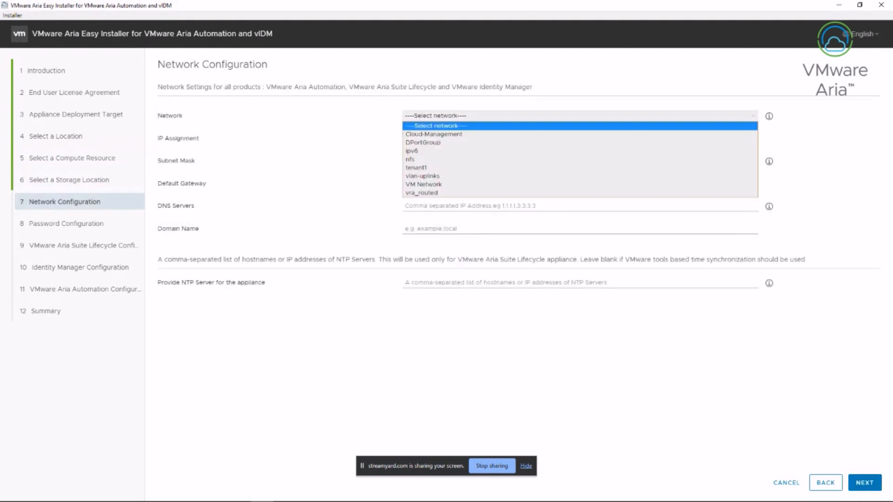
Use the Cloud-Management network with static IP, mask 255.255.255.0 and gateway 172.16.1.1
key("Down")
key("Return")
key("Tab")
key("Tab")
type("255")
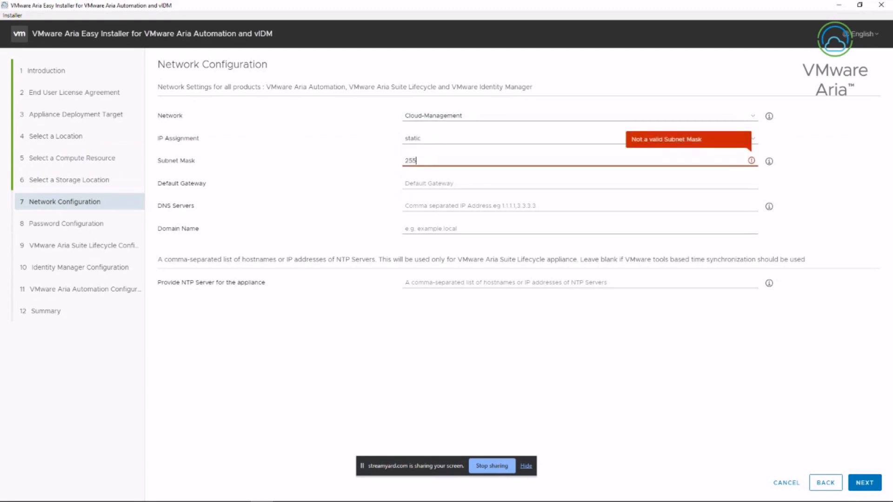
type(".255.255.0")
key("Tab")
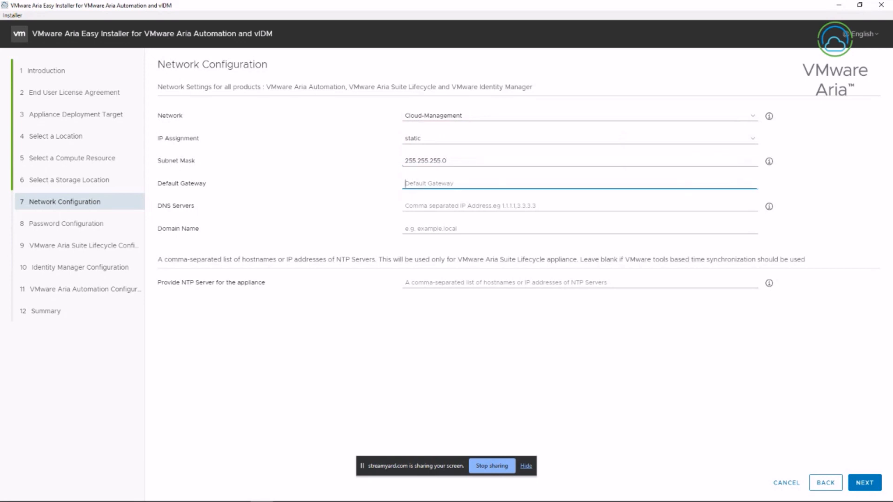
type("172.16")
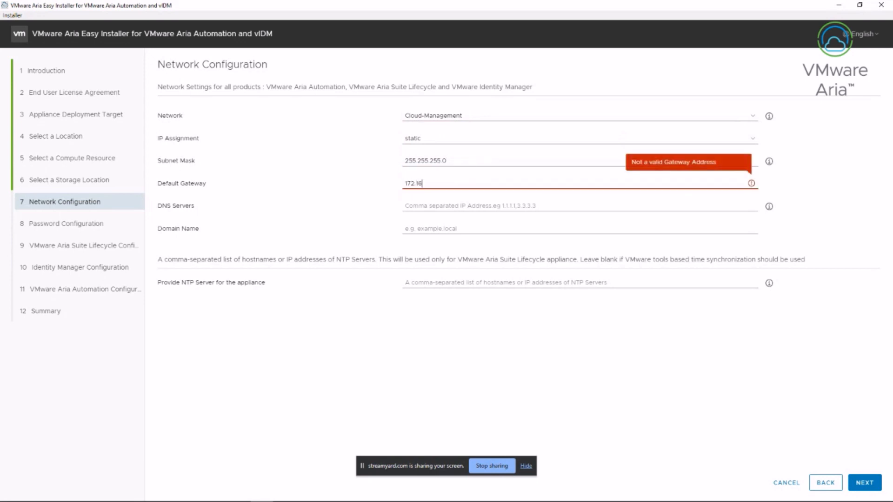
type(".1.1")
Set DNS 192.168.1.90, domain gslabs.local and NTP server time.vmware.com
key("Tab")
type("1")
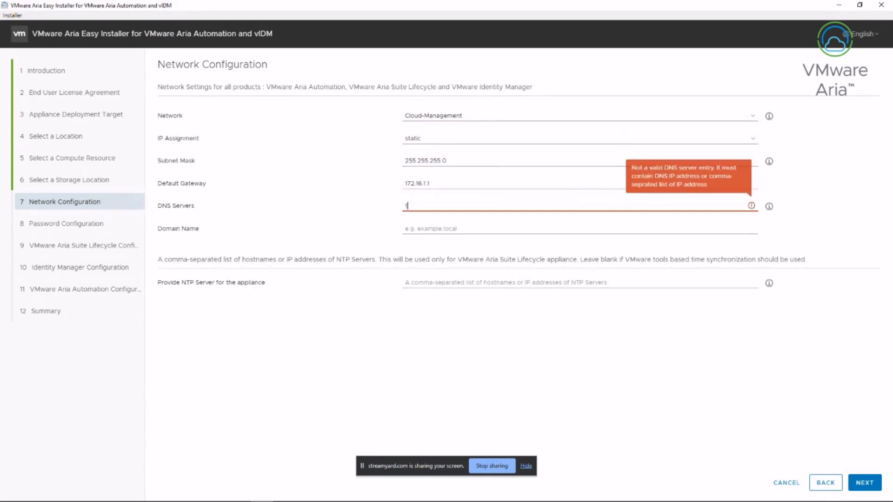
type("92.168")
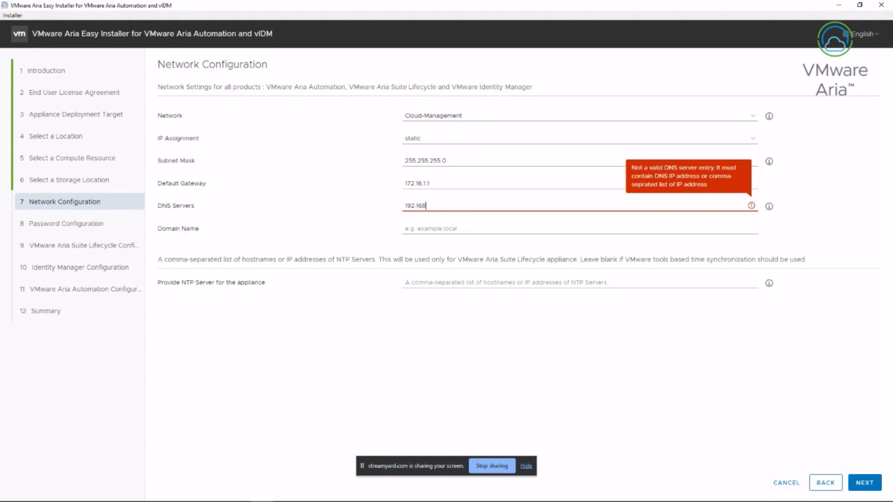
type(".1.90")
key("Tab")
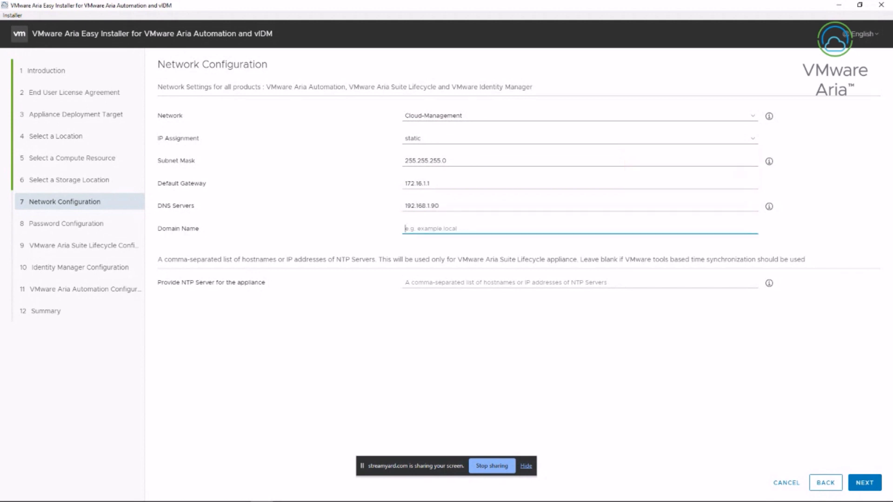
type("gslabs")
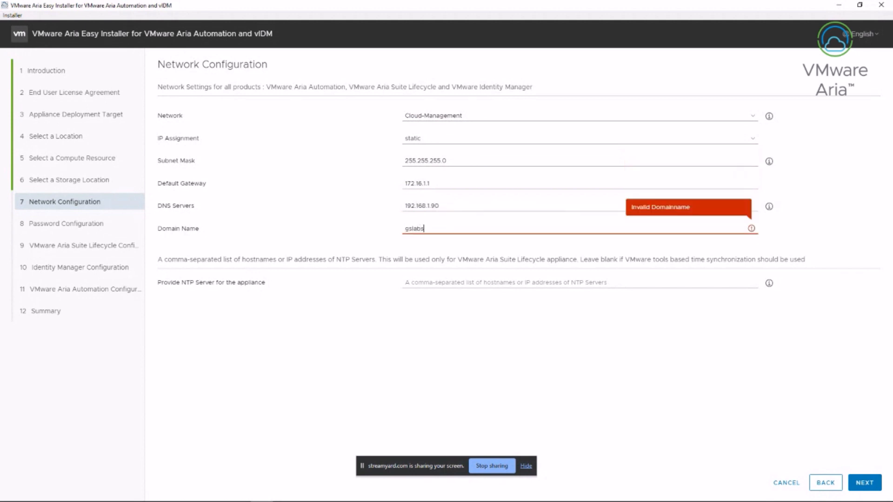
type(".iocal")
key("Tab")
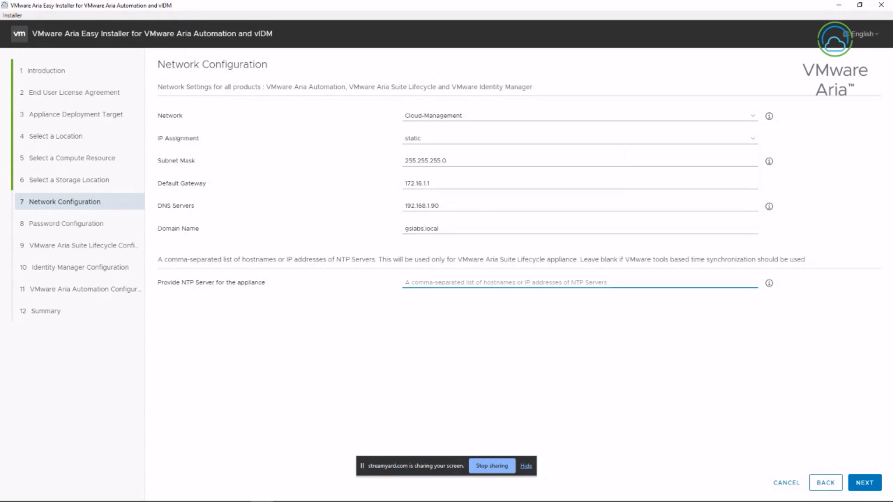
type("time.v")
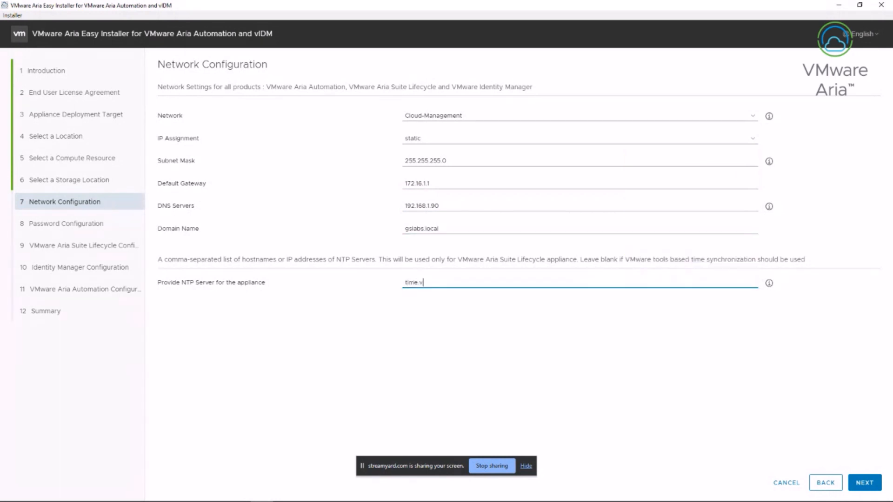
type("mware.com")
Enter and confirm the shared password for all products, then continue
left_click(864, 483)
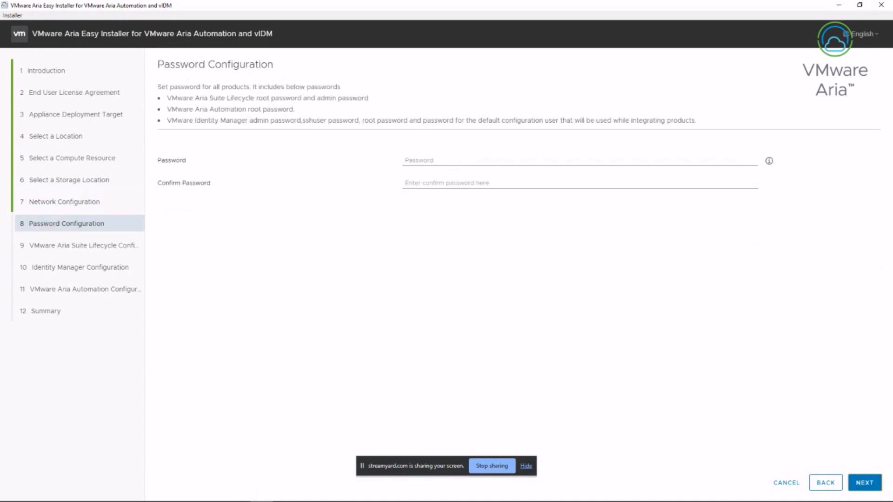
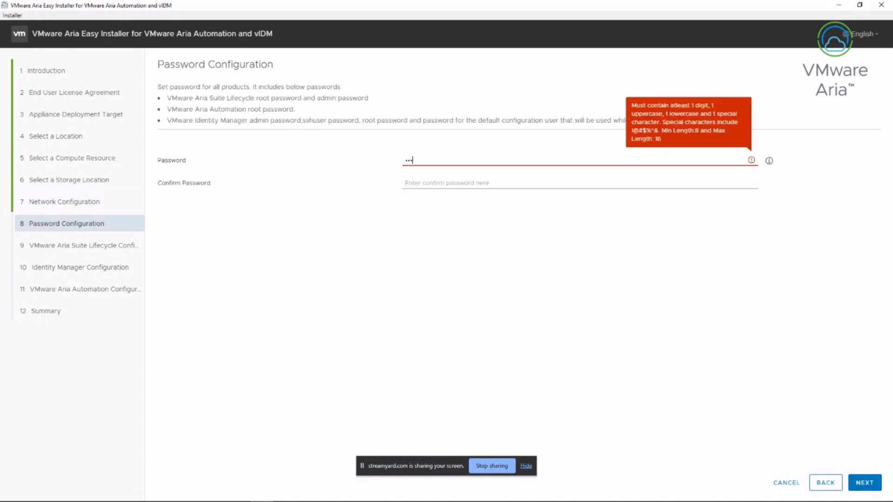
key("Tab")
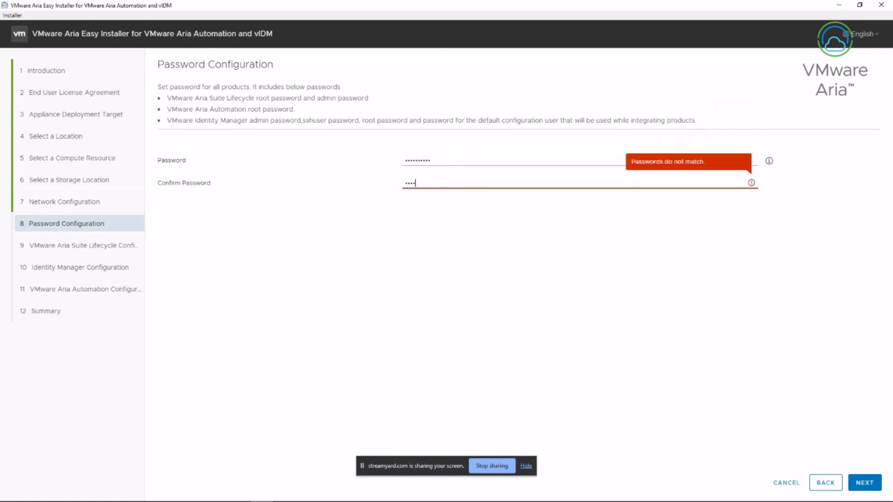
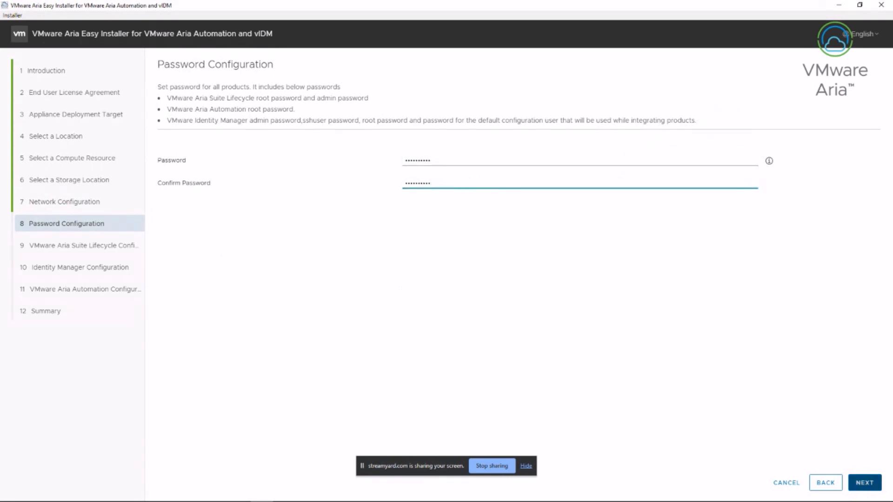
left_click(865, 482)
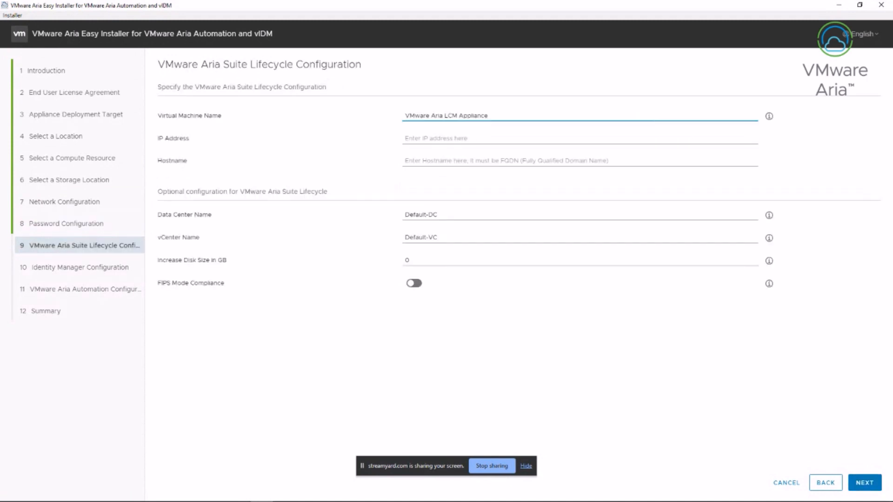
Name the Suite Lifecycle appliance lifecycle with IP 172.16.1.2 and hostname lifecycle.gslabs.local
key("ctrl+a")
type("lifecycle")
key("Tab")
type("17")
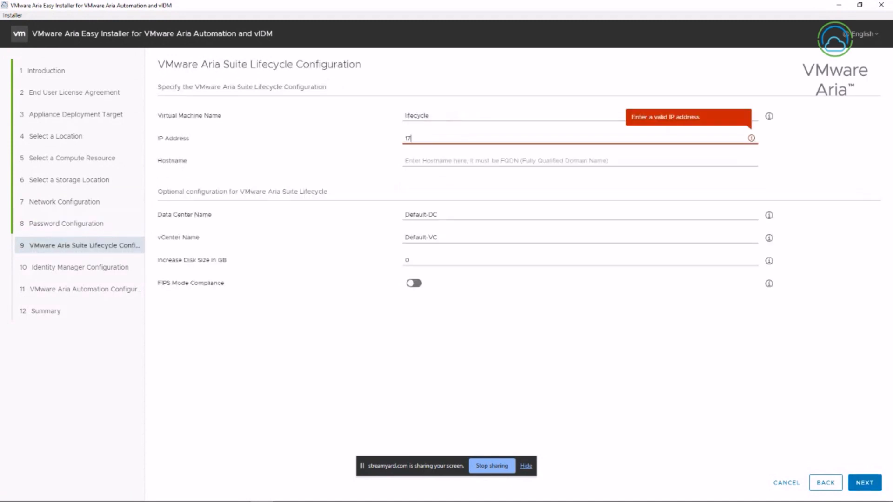
type("2.16.1.2")
key("Tab")
type("lif")
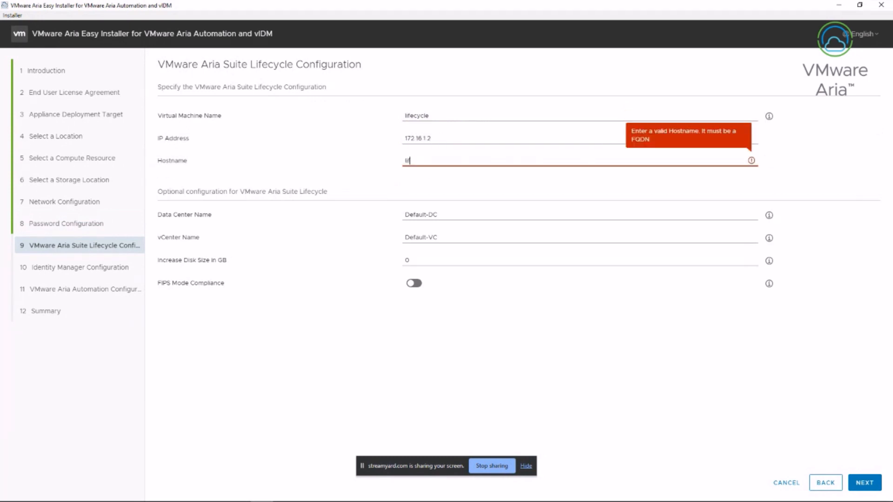
type("ecycle.gslab")
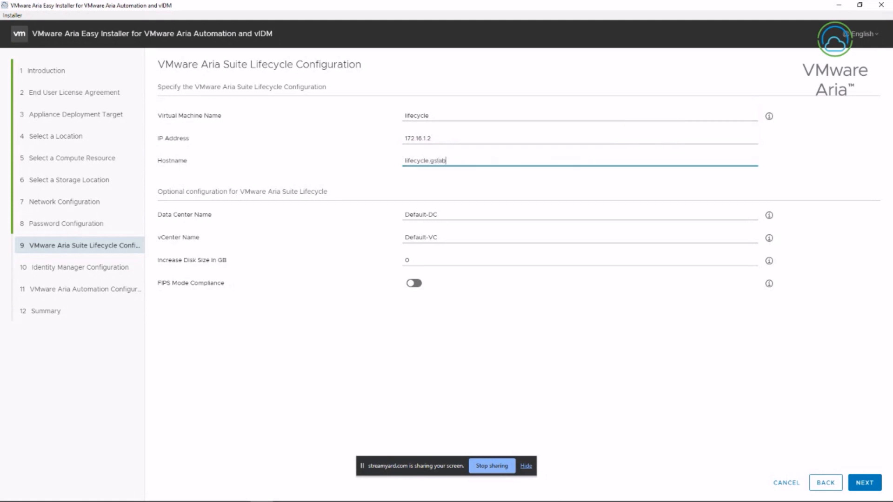
type("s.local")
Define the vIDM appliance vidm01 at 172.16.1.21 with hostname vidm01.gslabs.local
left_click(864, 483)
left_click(404, 248)
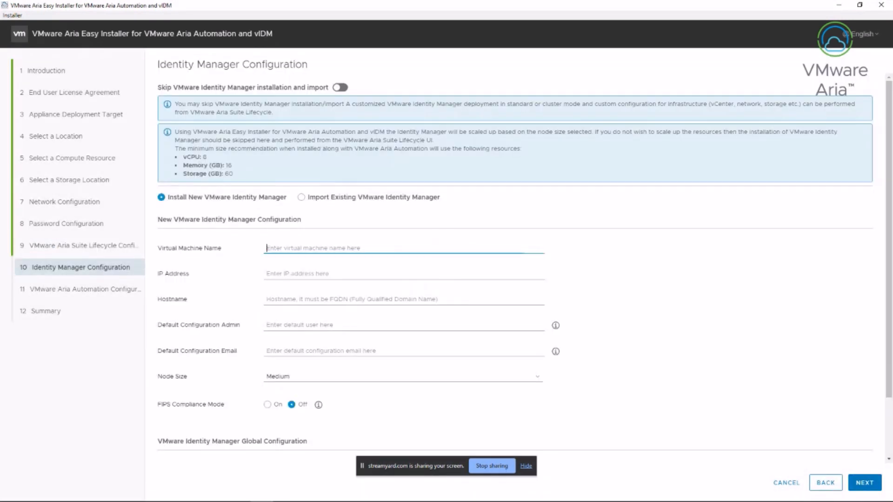
type("vidm01")
key("Tab")
type("1")
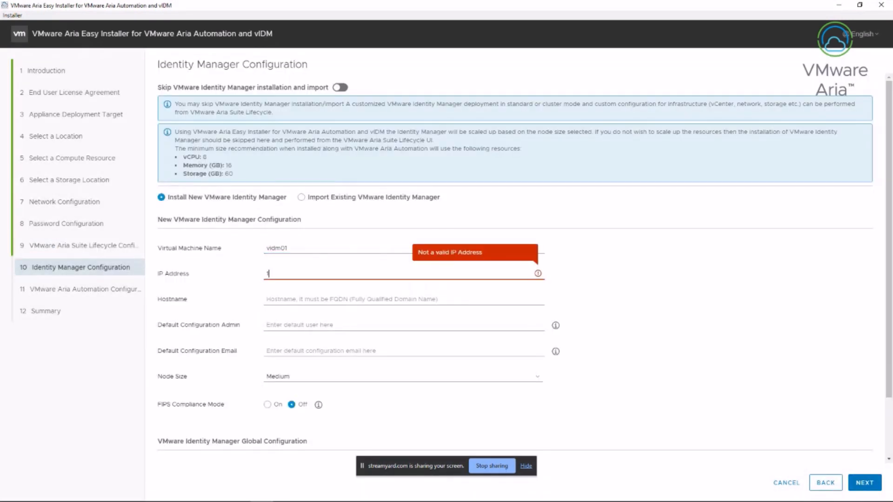
type("72.16.1")
type(".21")
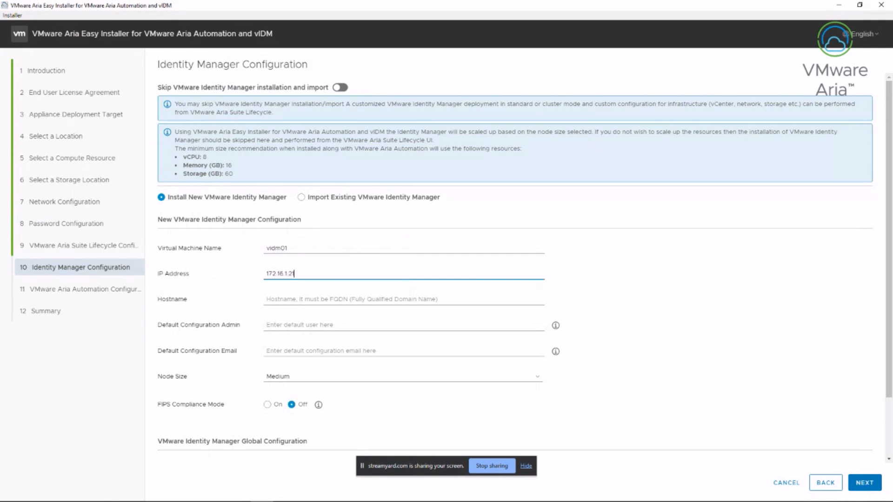
key("Tab")
type("vid")
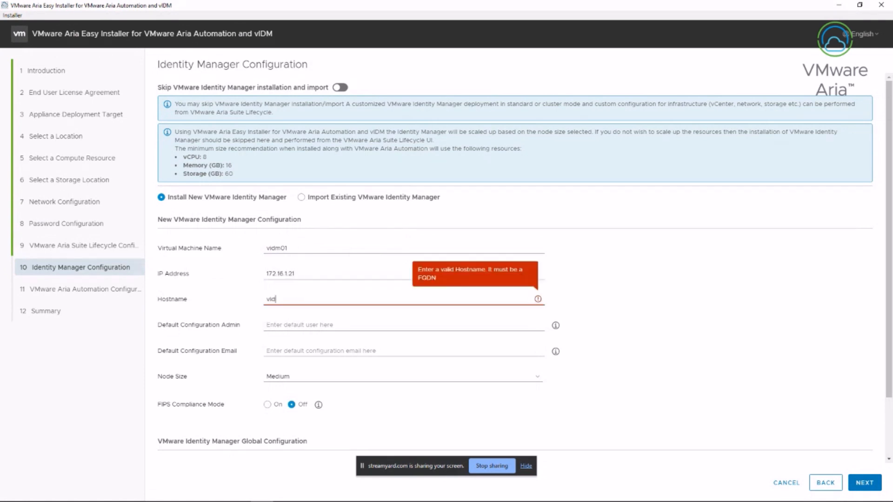
type("m01.gsl")
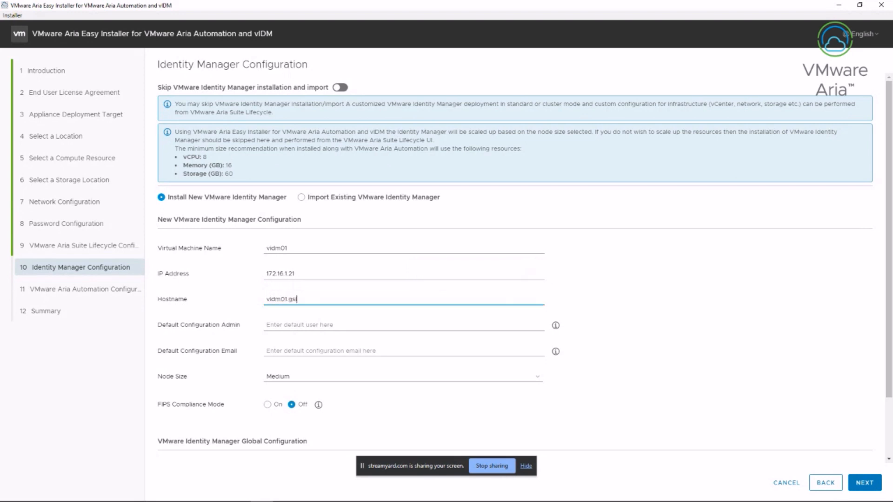
type("abs.local")
Set config admin configadmin and its email, enable Sync Group Members, and continue
key("Tab")
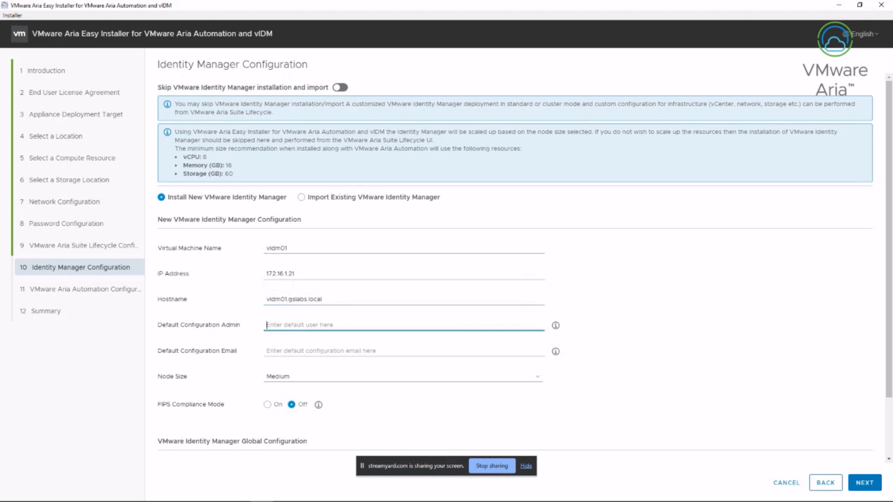
type("configadmin")
key("Tab")
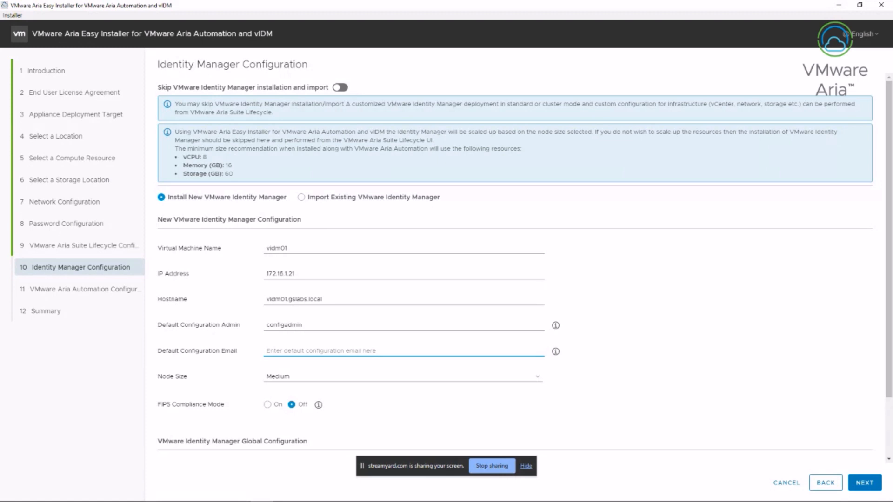
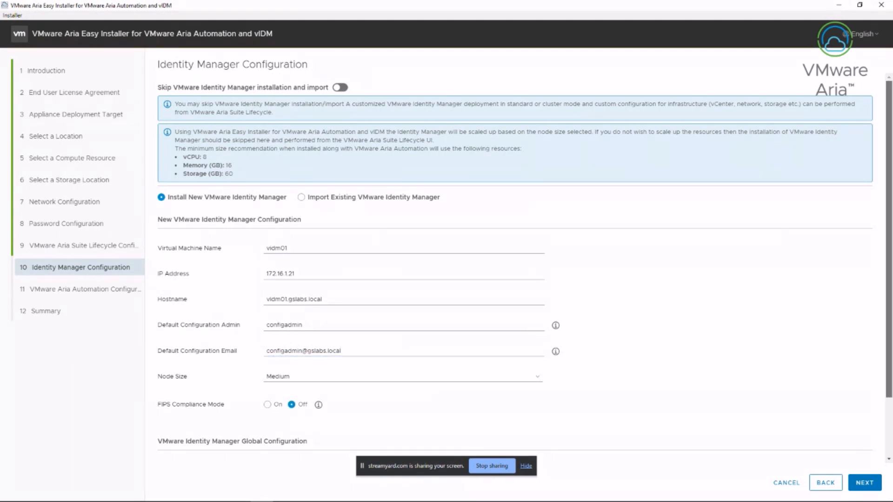
scroll(524, 268, "down", 2)
left_click(268, 399)
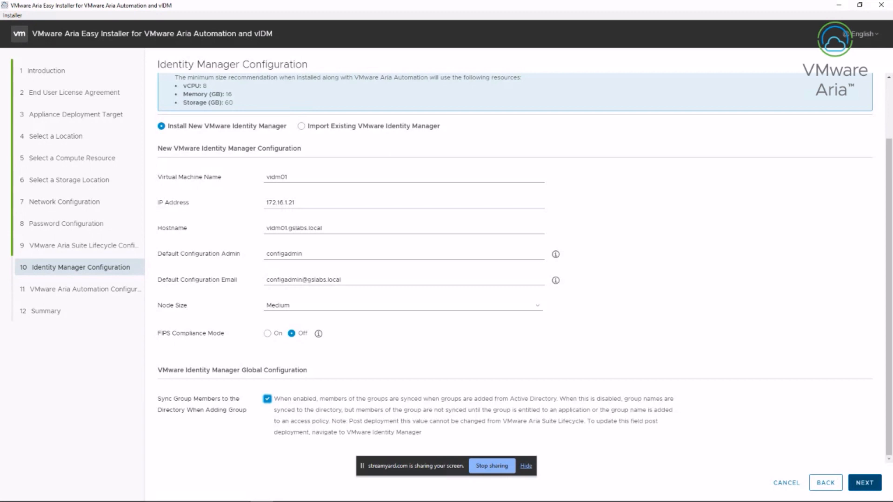
left_click(864, 483)
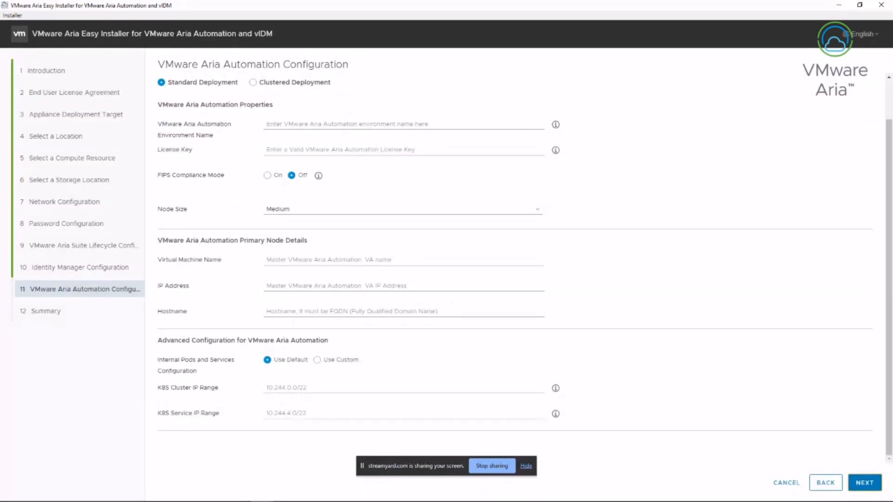
Name the Automation environment 'Aria Suite', paste the license key, and choose clustered deployment
left_click(403, 124)
type("Aria")
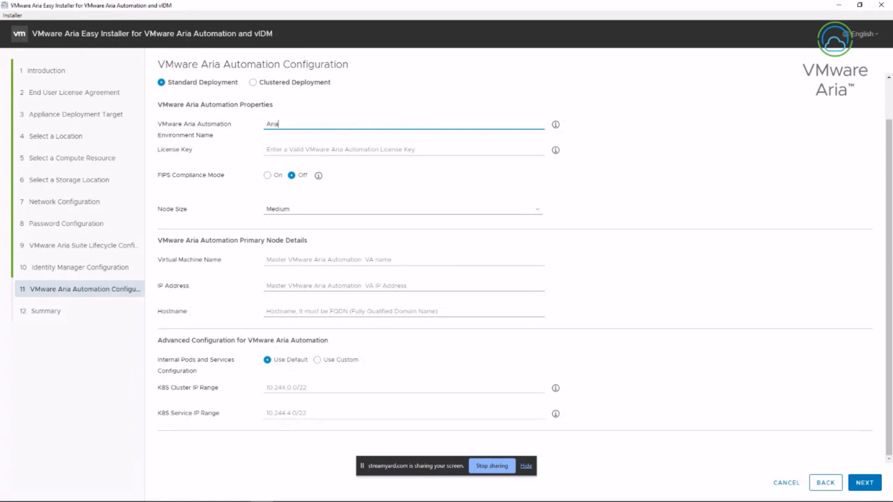
type(" Suite")
left_click(267, 149)
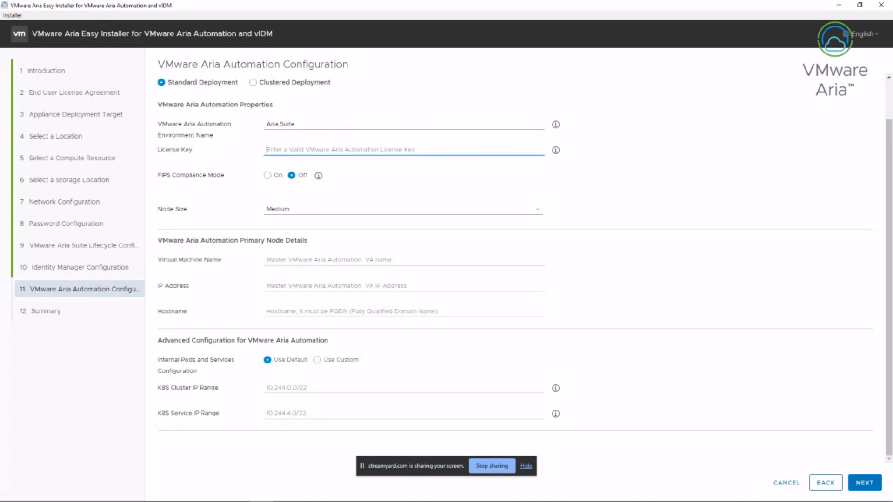
key("ctrl+v")
left_click(326, 260)
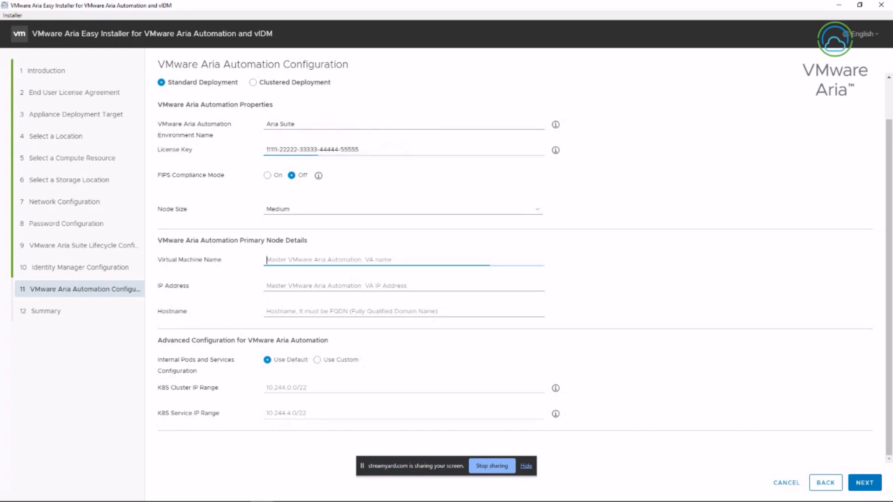
left_click(252, 81)
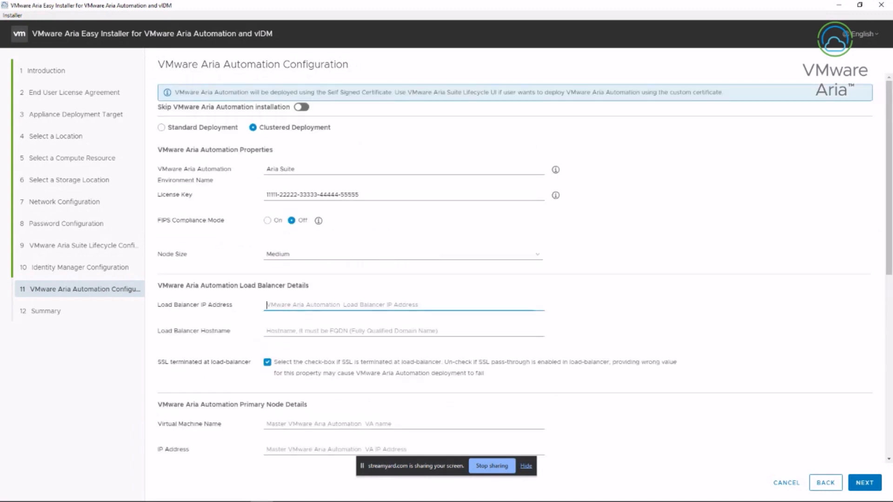
Set load balancer 172.16.1.30 / auto.gslabs.local with SSL not terminated
left_click(326, 304)
type("172.1")
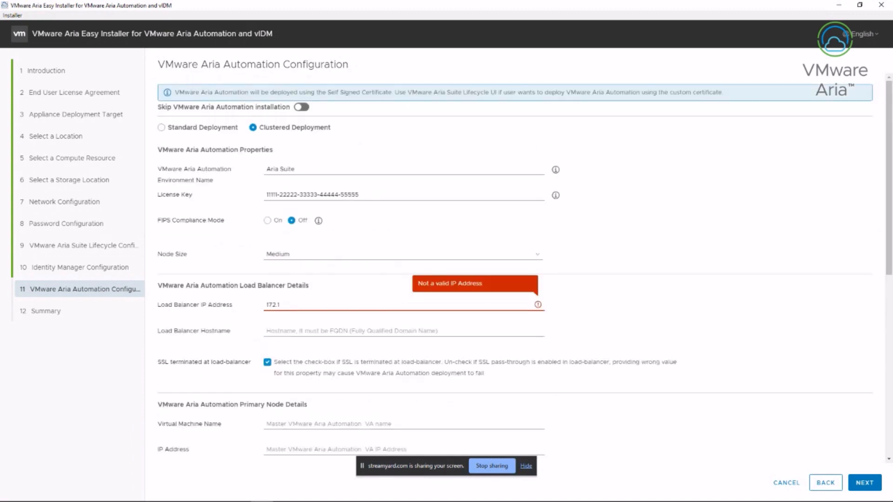
type("6.1.30")
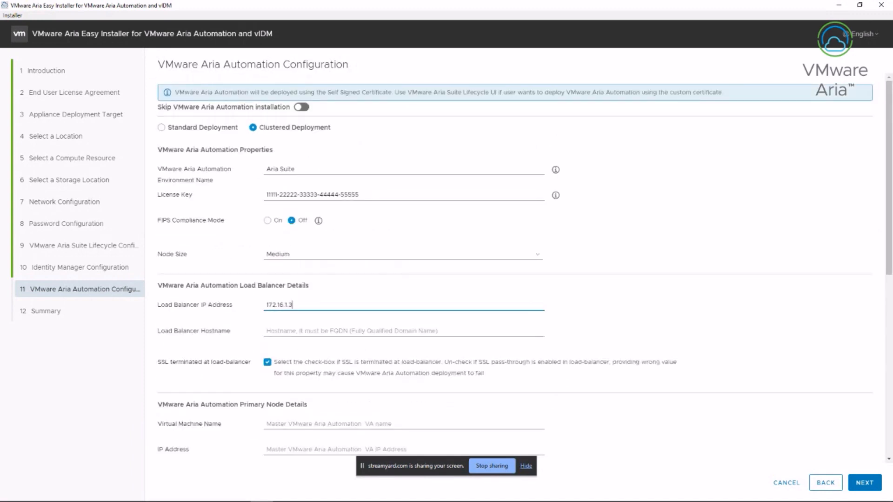
key("Tab")
type("auto.g")
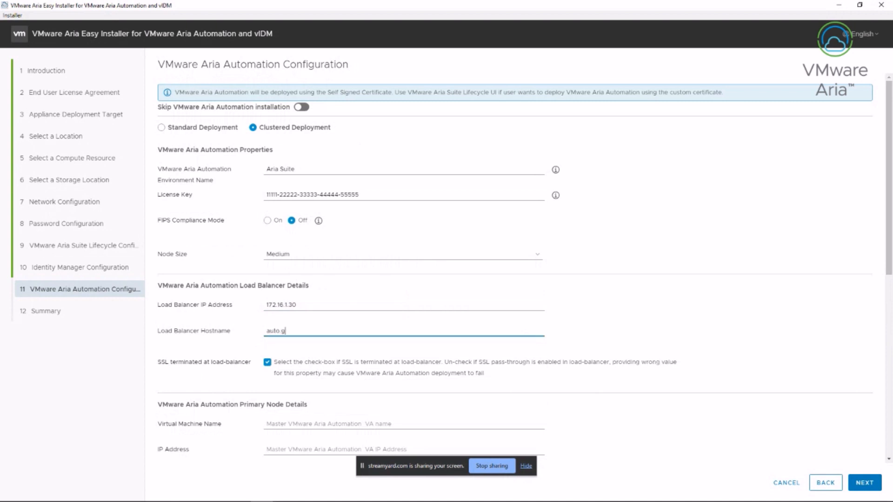
type("slabs.")
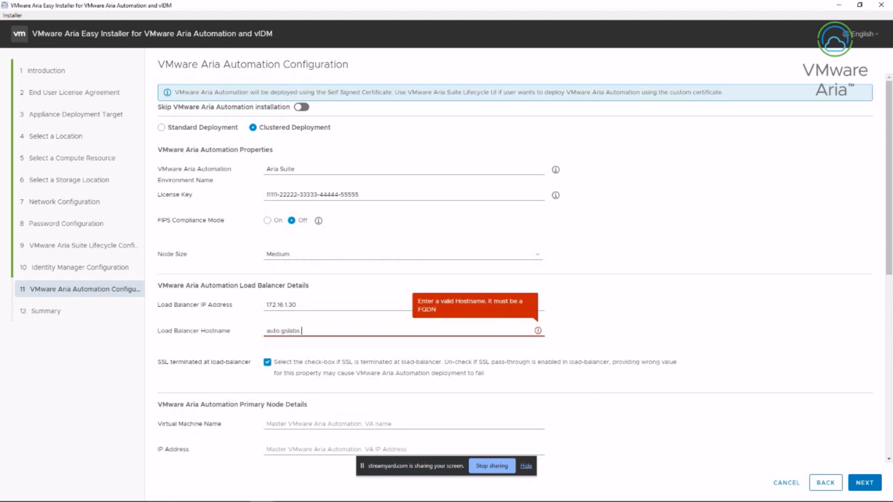
type("local")
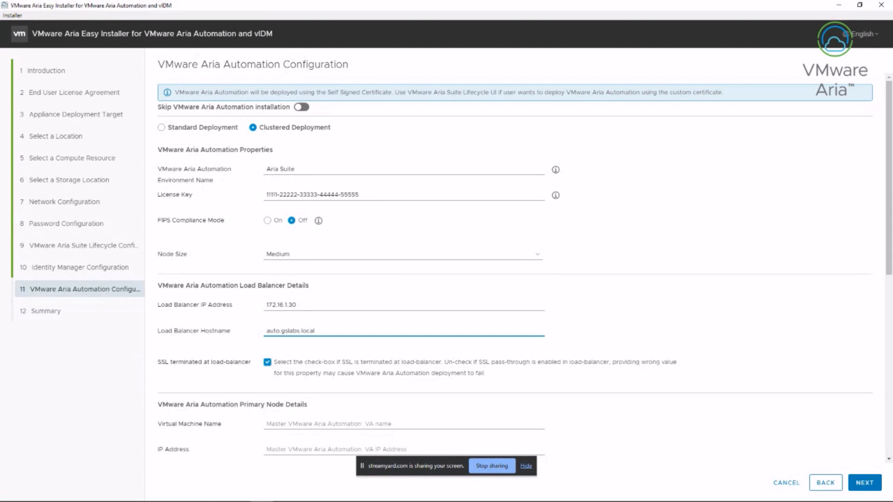
key("Tab")
key("space")
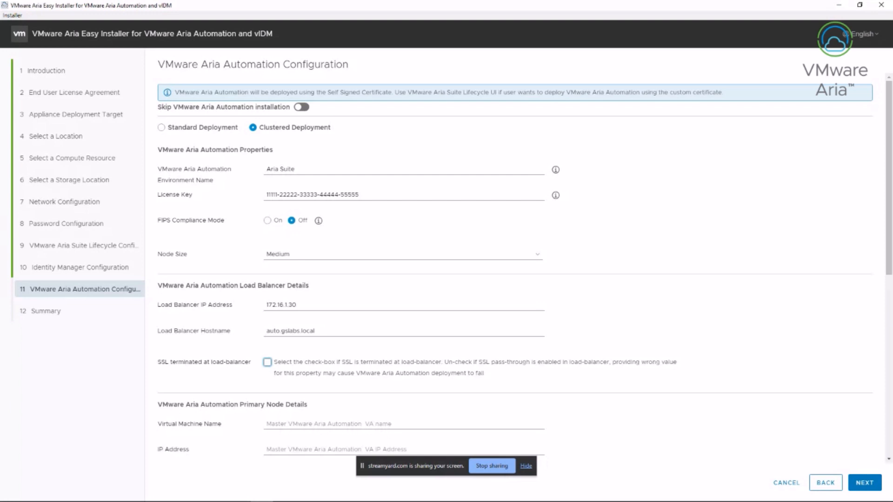
Name the primary node auto01 with IP address 172.16.1.31
key("Tab")
type("aut")
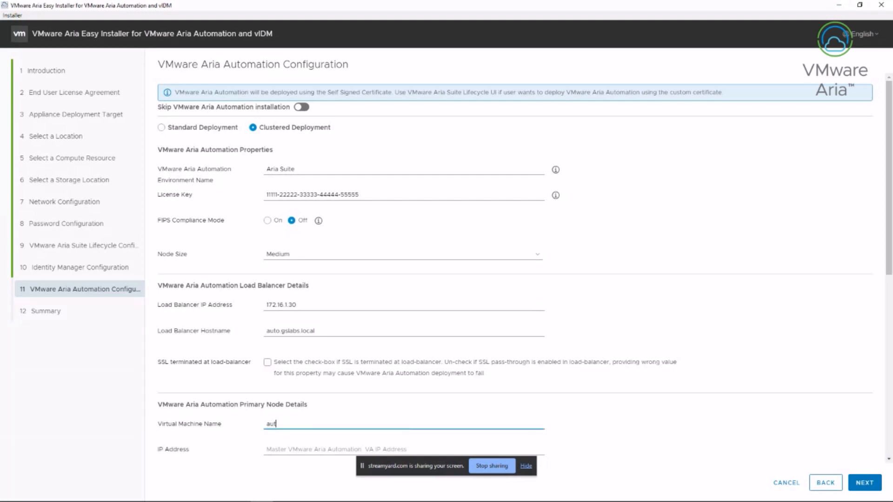
type("o01")
key("Tab")
type("1")
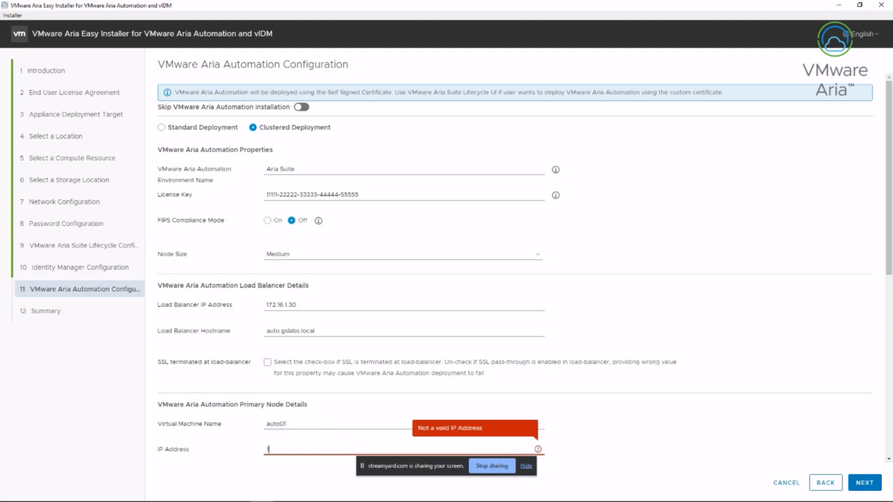
type("72.16.1.31")
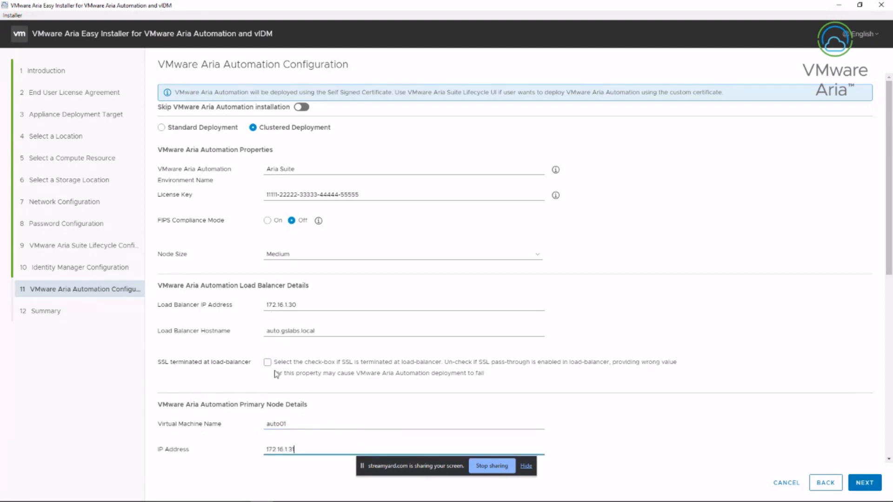
Give the primary node hostname auto01.gslabs.local and add secondary node auto02 at 172.16.1.32/auto02.gslabs.local
scroll(350, 451, "down", 1)
scroll(350, 451, "down", 8)
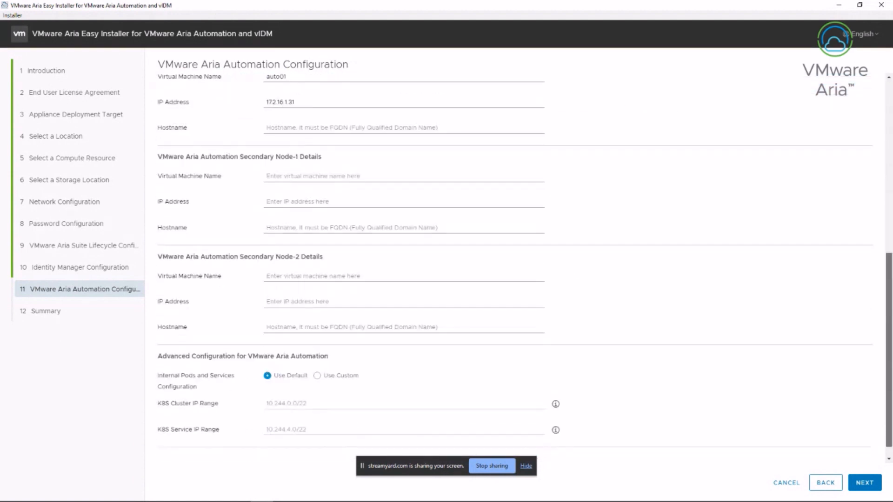
left_click_drag(889, 351, 888, 358)
left_click(351, 111)
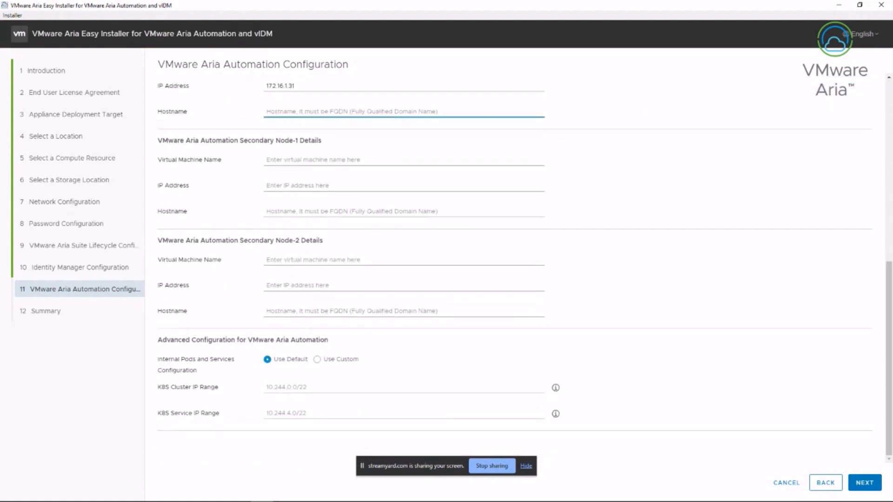
type("auto01")
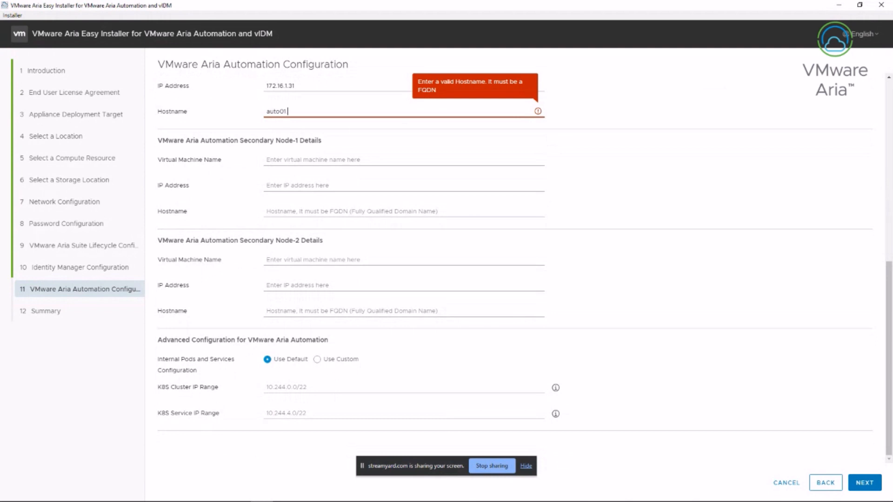
type(".gslabs")
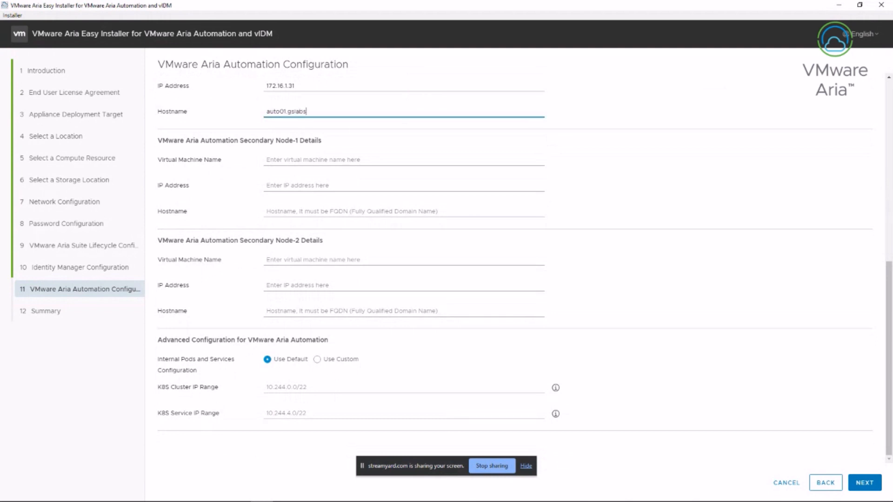
type(".local")
key("Tab")
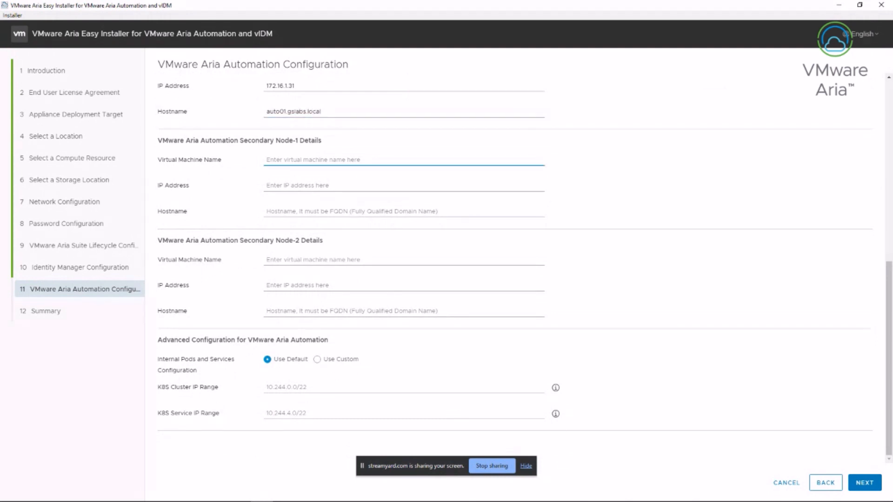
type("auto02")
key("Tab")
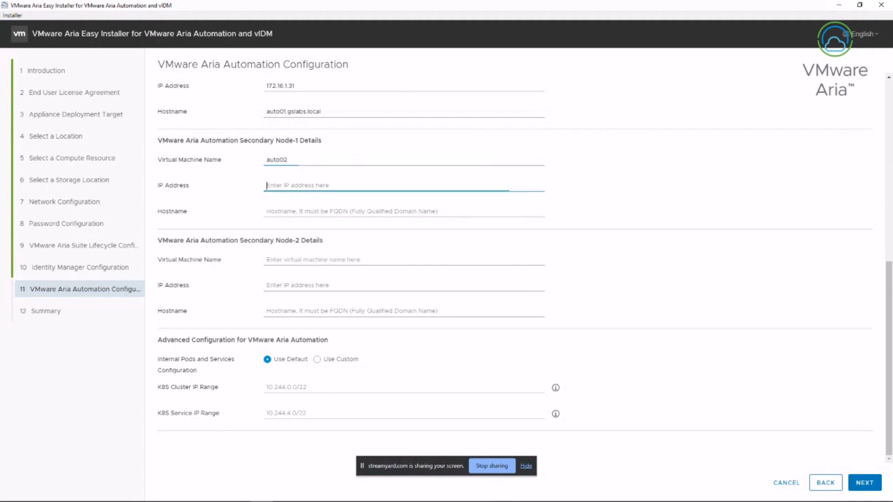
type("172")
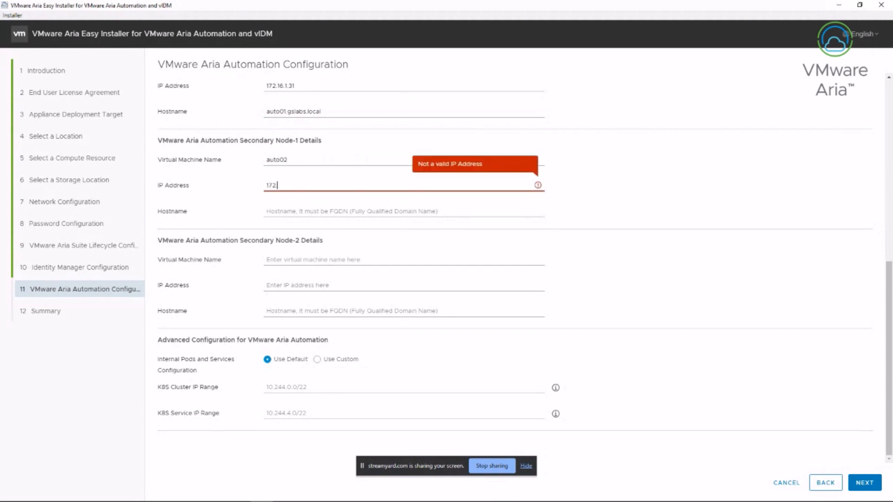
type(".16.1.32")
key("Tab")
type("auto")
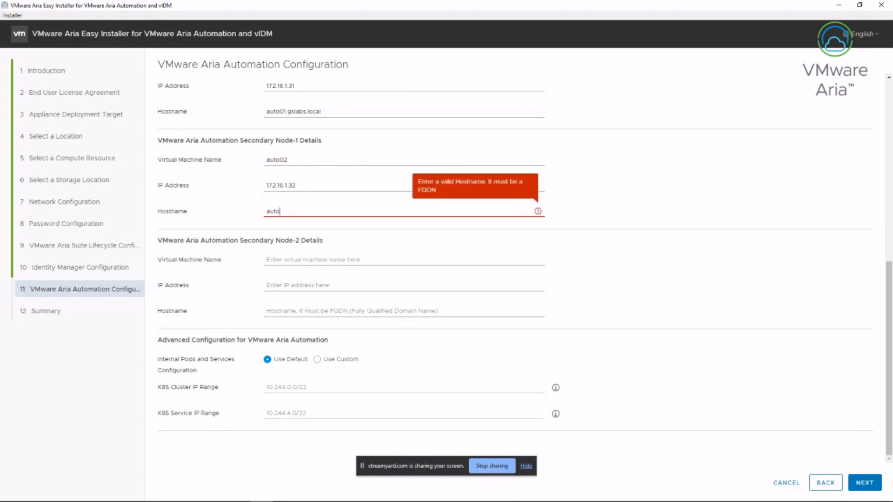
type("02.gsl")
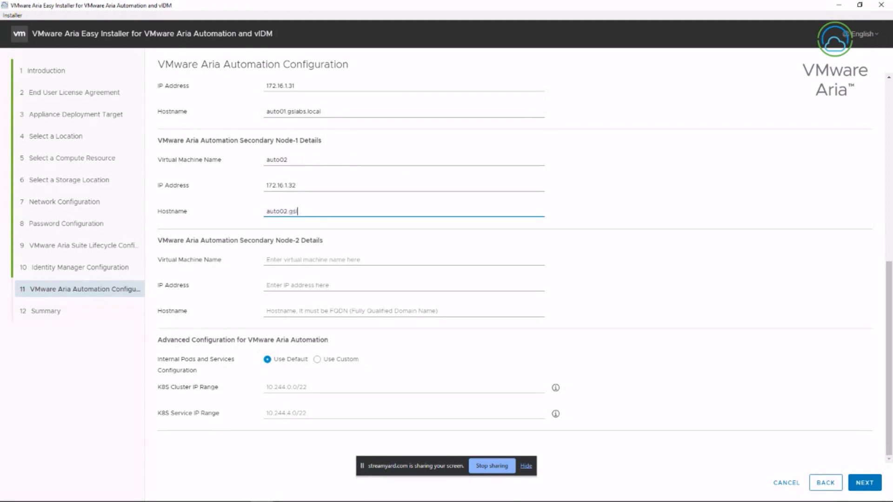
type("abs.local")
Add secondary node auto03 at 172.16.1.33 with hostname auto03.gslabs.local
key("Tab")
type("au")
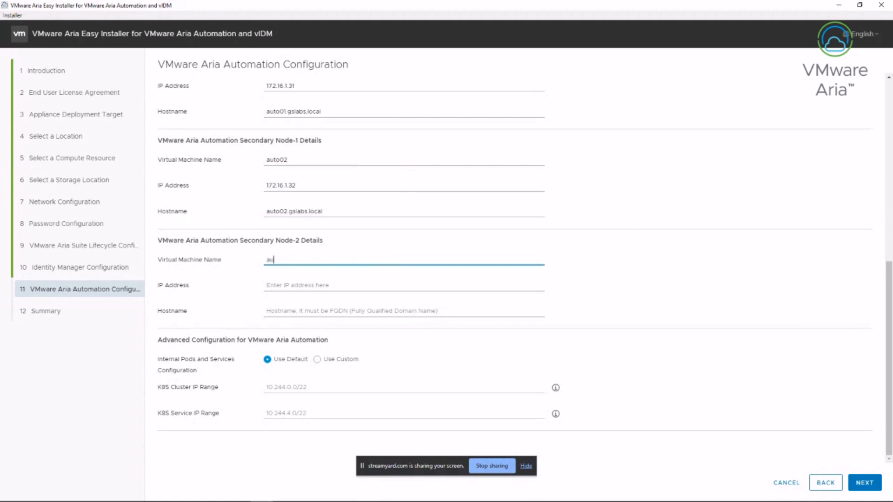
type("to03")
key("Tab")
type("17")
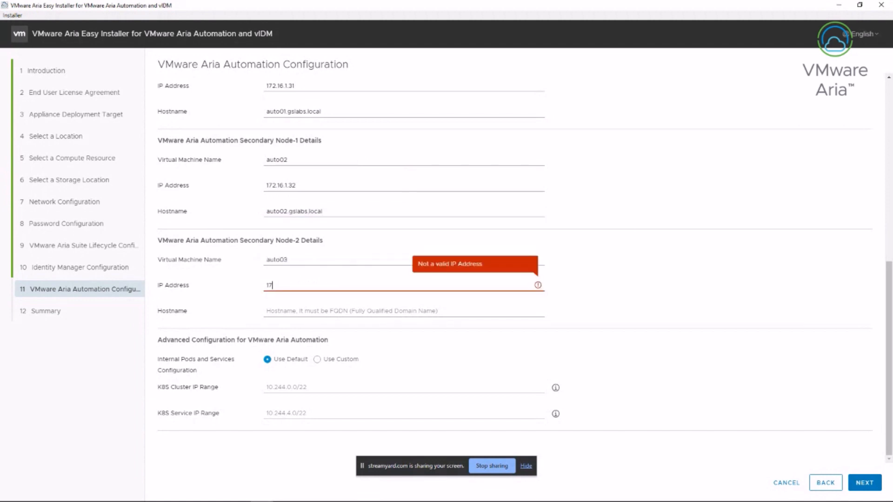
type("2.16.1.33")
key("Tab")
type("au")
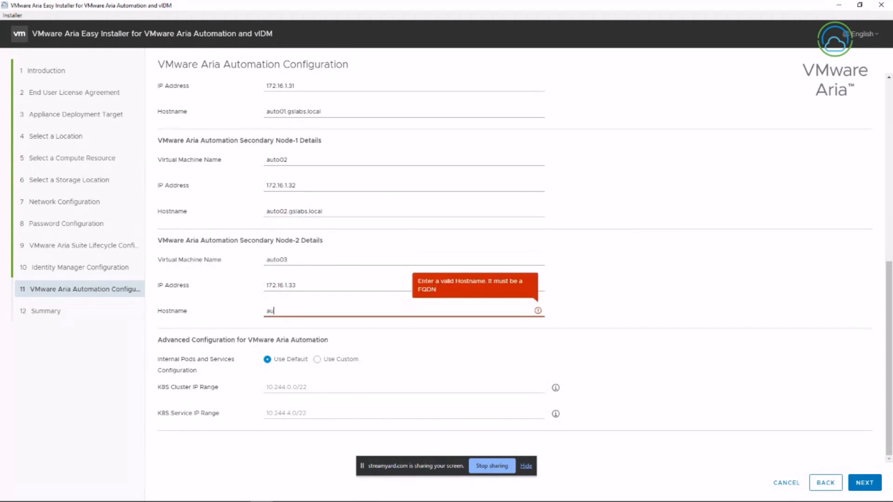
type("to03.gslabs")
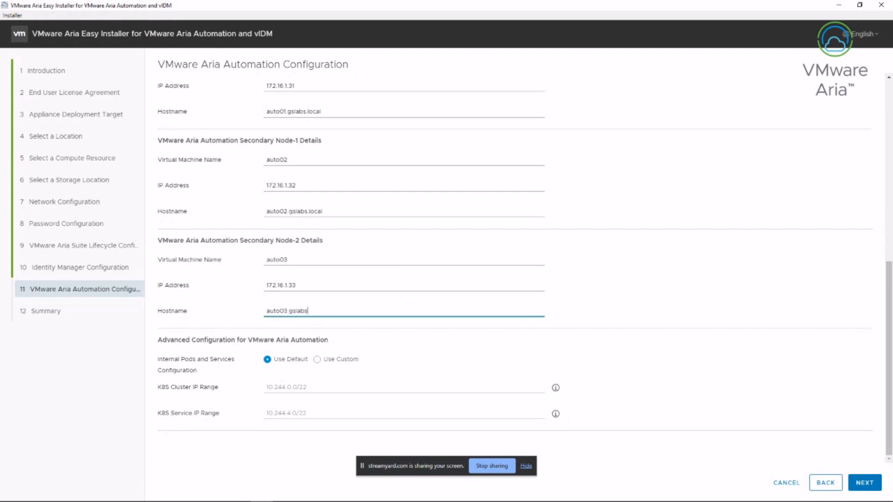
type(".local")
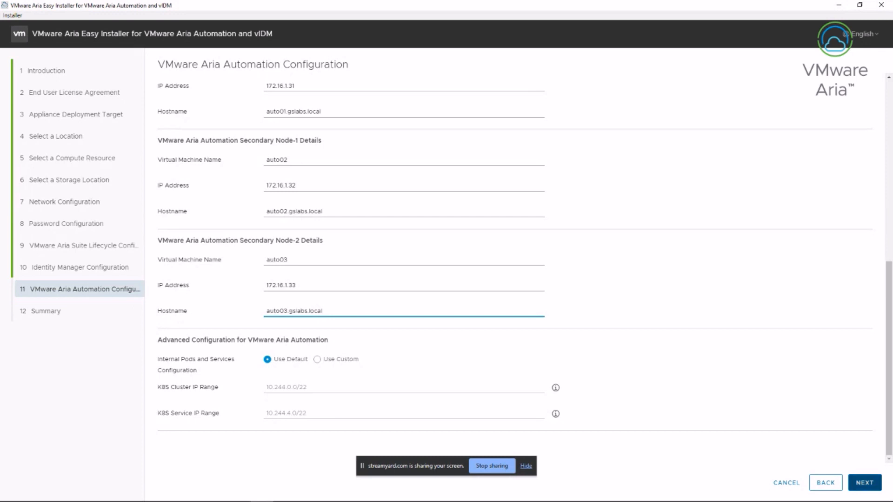
Validate the Aria Automation node details and review the summary's load balancer and node settings
left_click(864, 483)
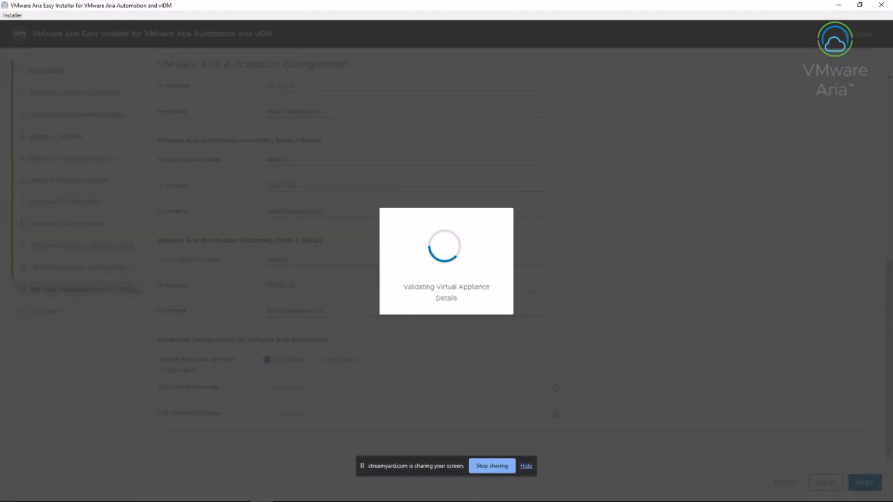
scroll(514, 266, "down", 3)
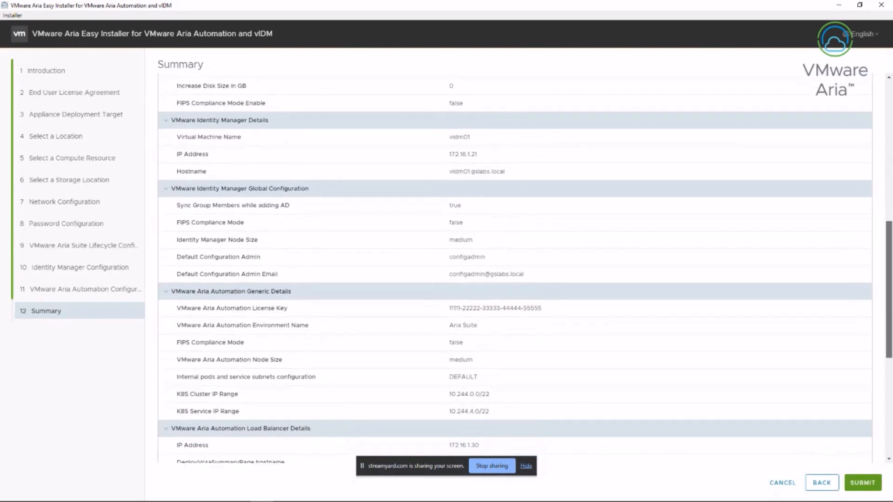
scroll(515, 266, "down", 3)
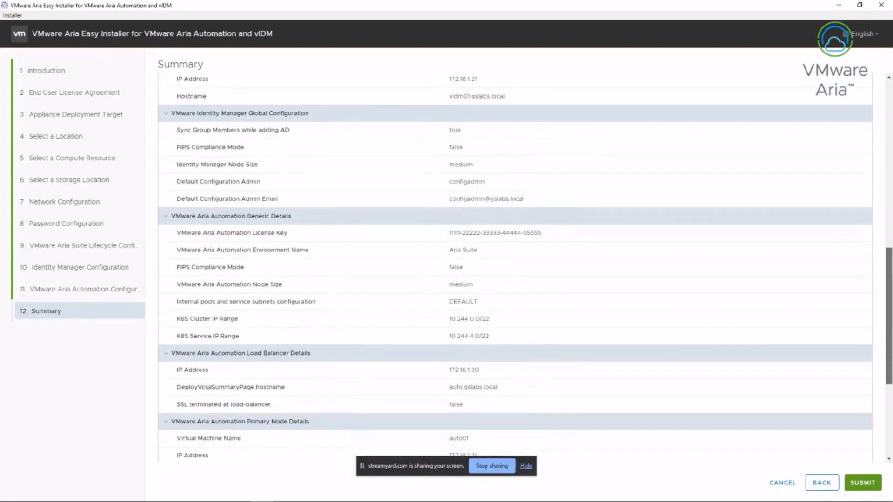
scroll(515, 266, "down", 2)
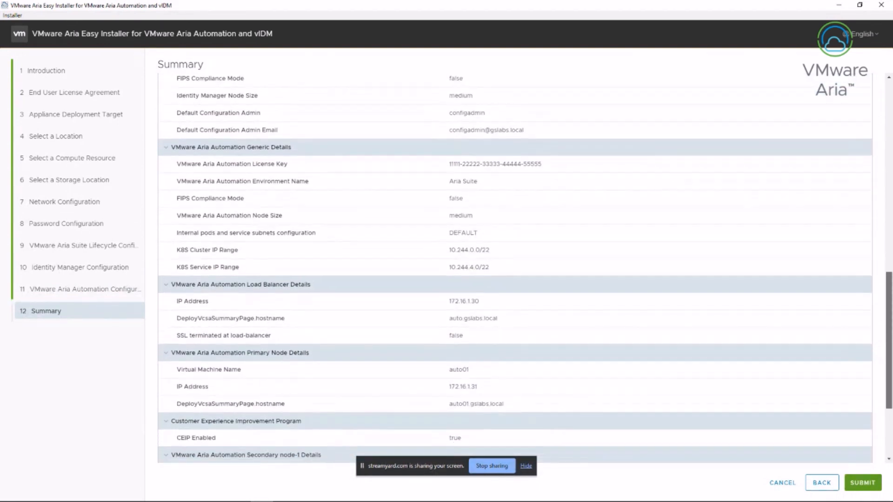
scroll(514, 267, "down", 2)
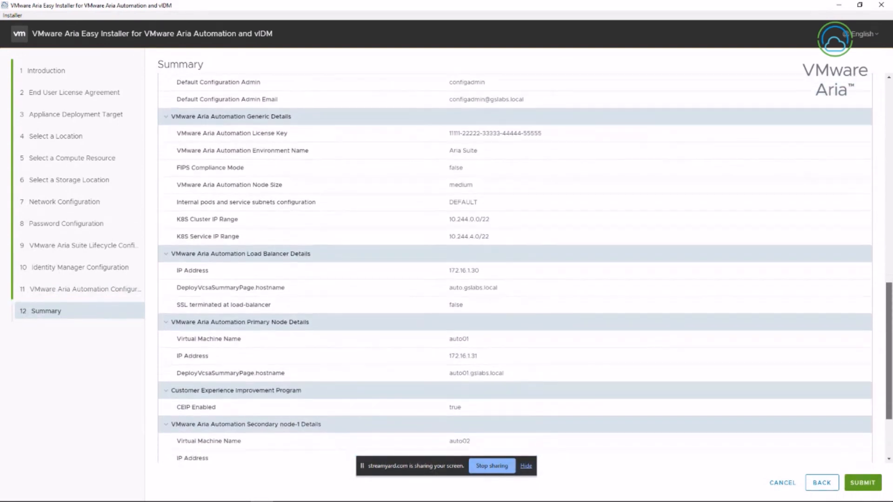
scroll(514, 266, "down", 1)
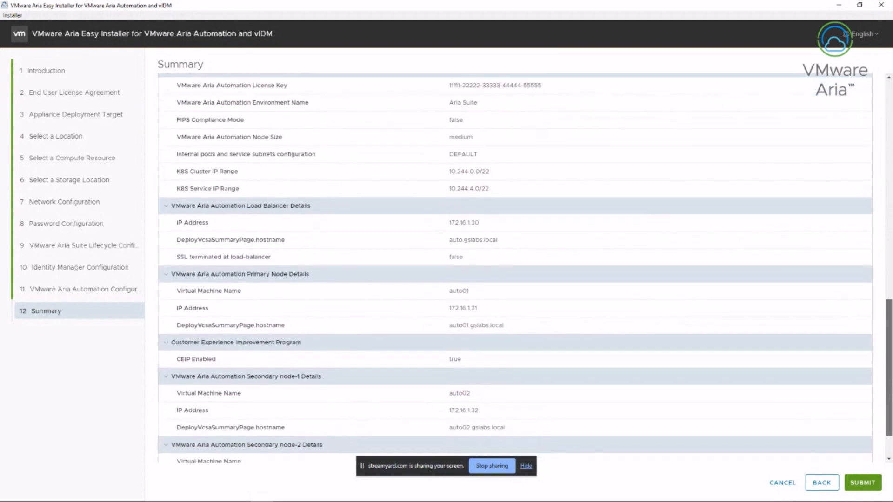
scroll(514, 266, "down", 2)
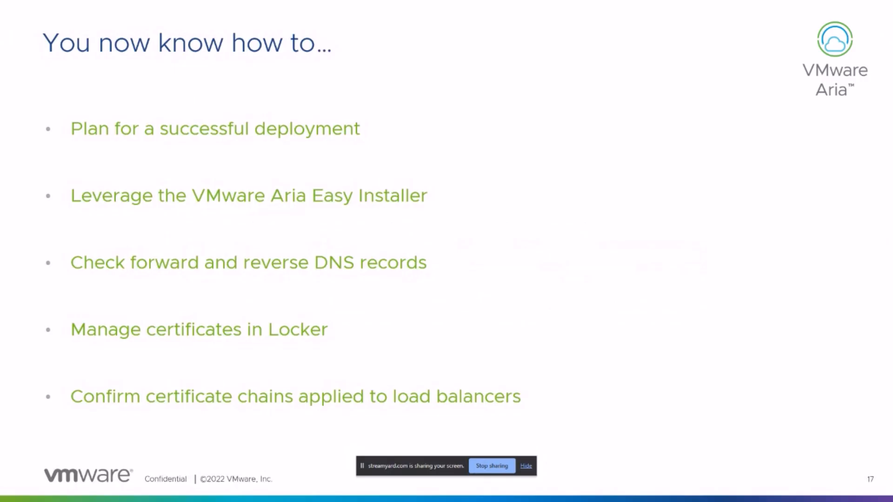
key("alt+Tab")
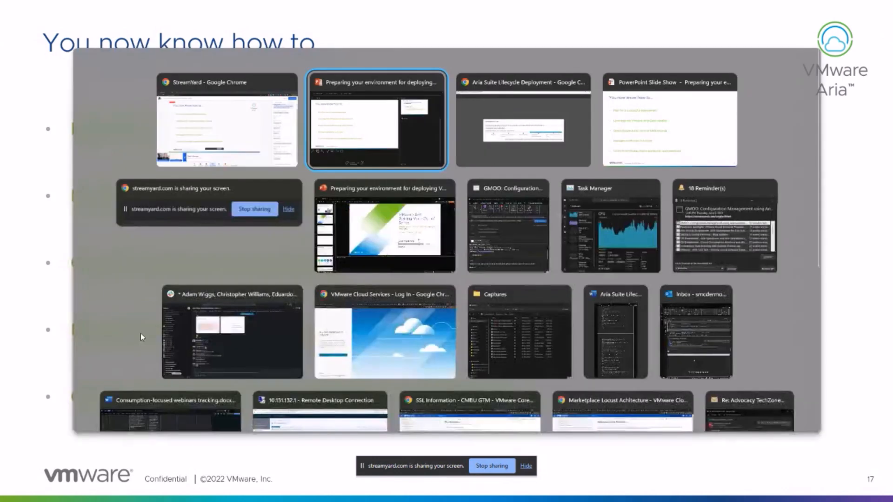
key("alt+Tab")
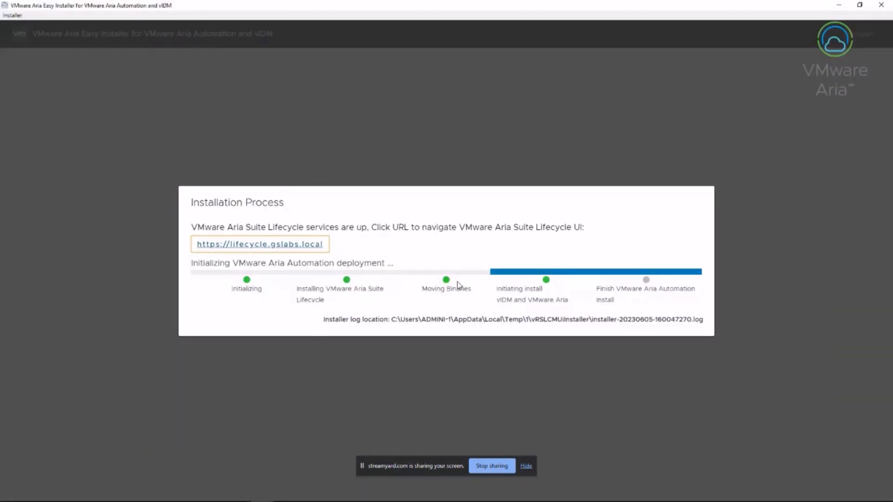
left_click(325, 248)
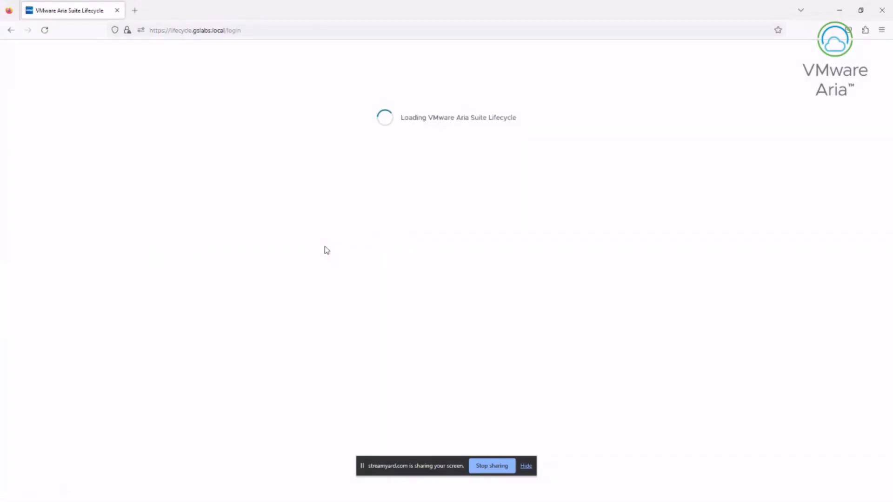
Log in as admin@local with its password and open the Lifecycle Operations dashboard
type("admin@")
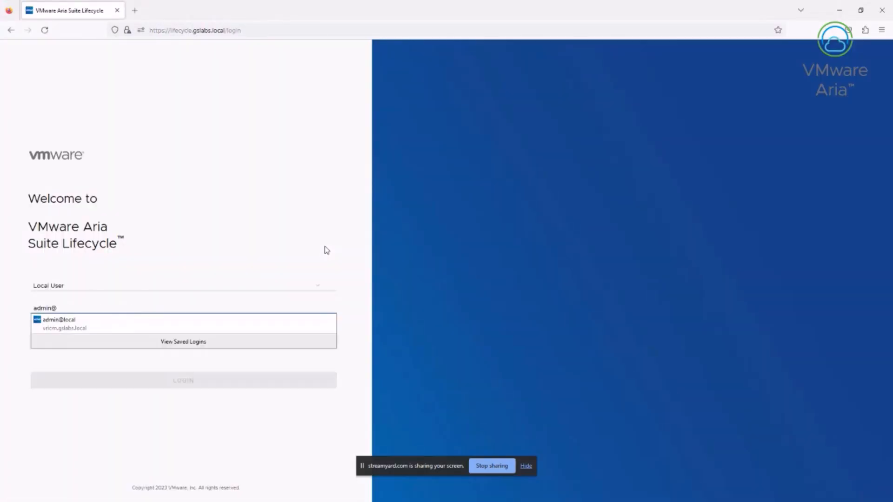
type("local")
key("Tab")
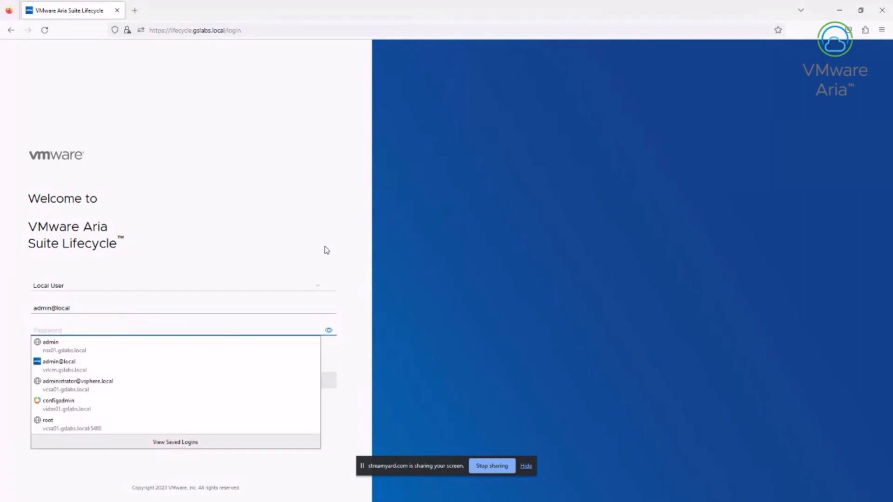
type("•••••••••")
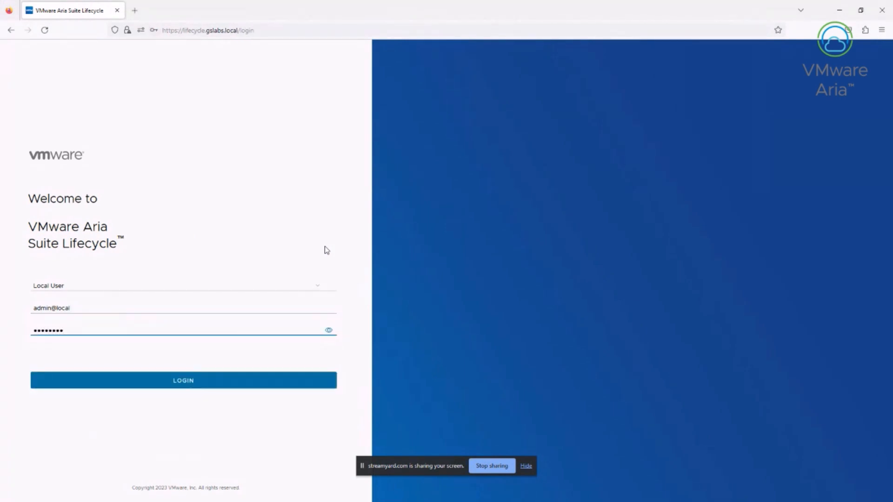
key("Return")
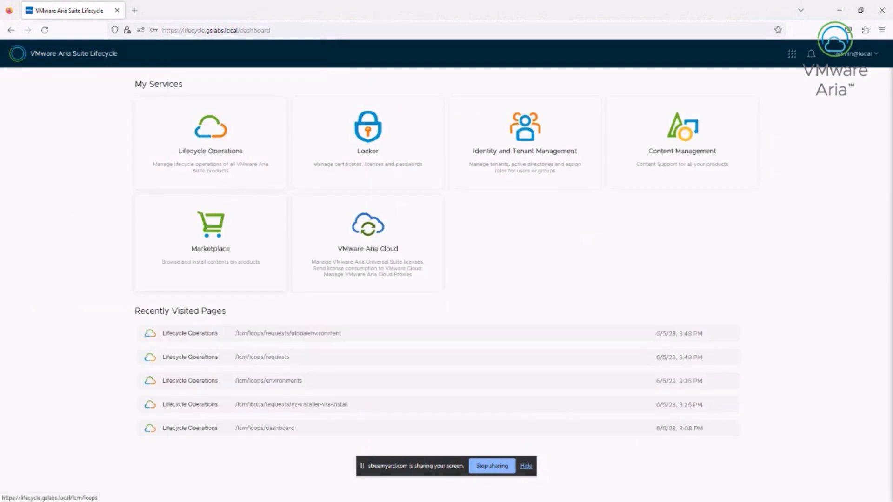
left_click(11, 51)
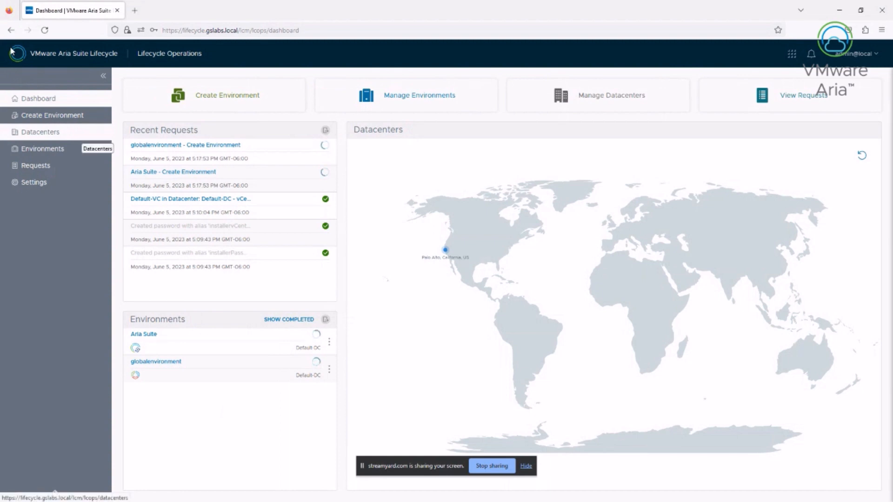
Go through Datacenters, Environments and Requests to open the globalenvironment request details
left_click(69, 132)
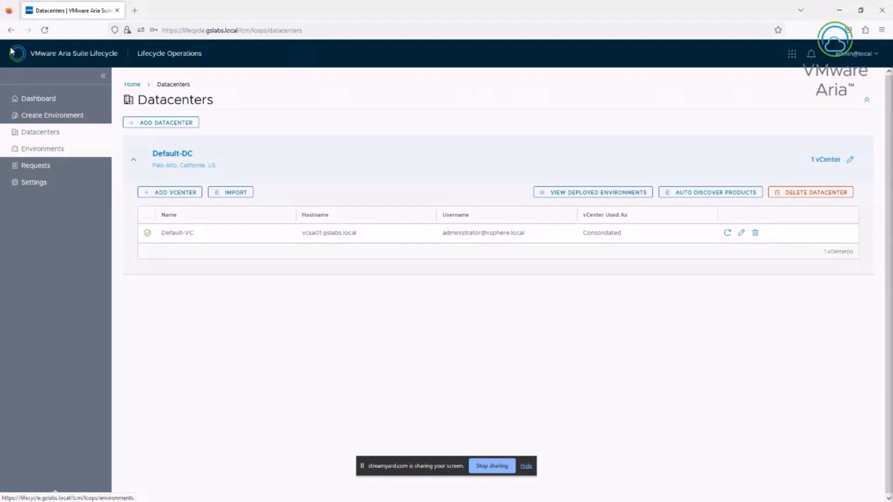
key("Return")
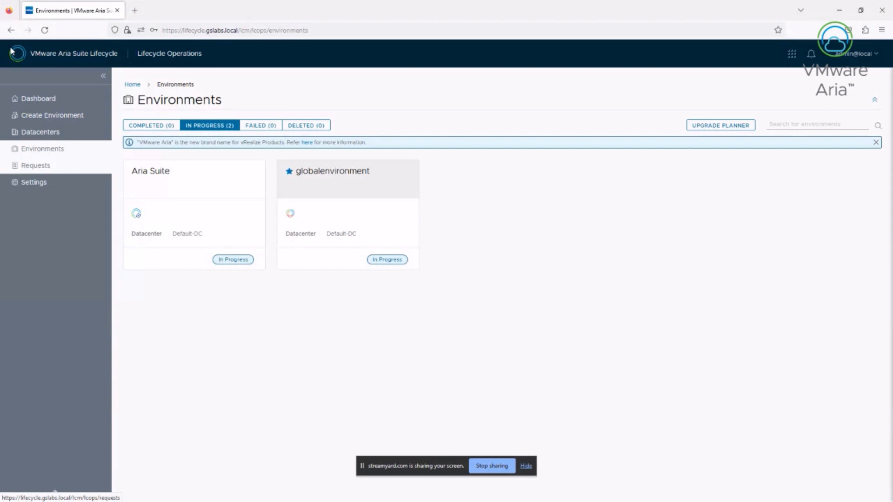
left_click(35, 165)
left_click(176, 144)
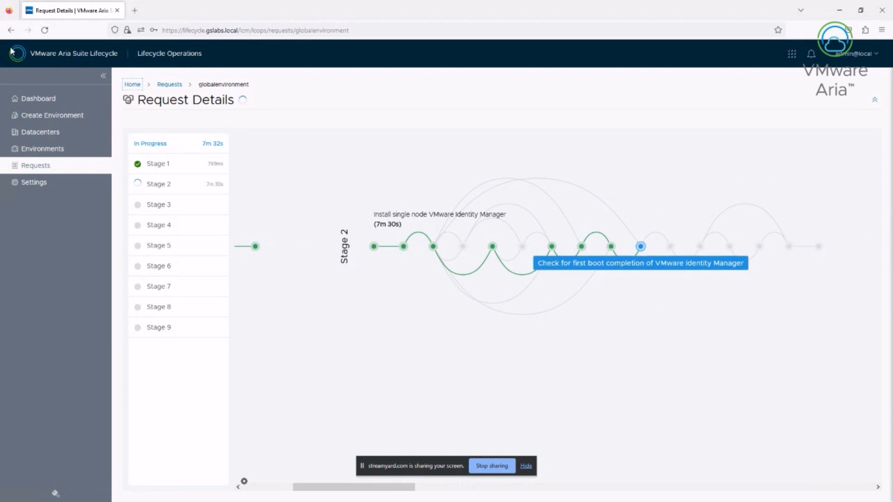
Return to the Requests list and open the ez-installer-vra-install request to follow its 15 stages
left_click(169, 84)
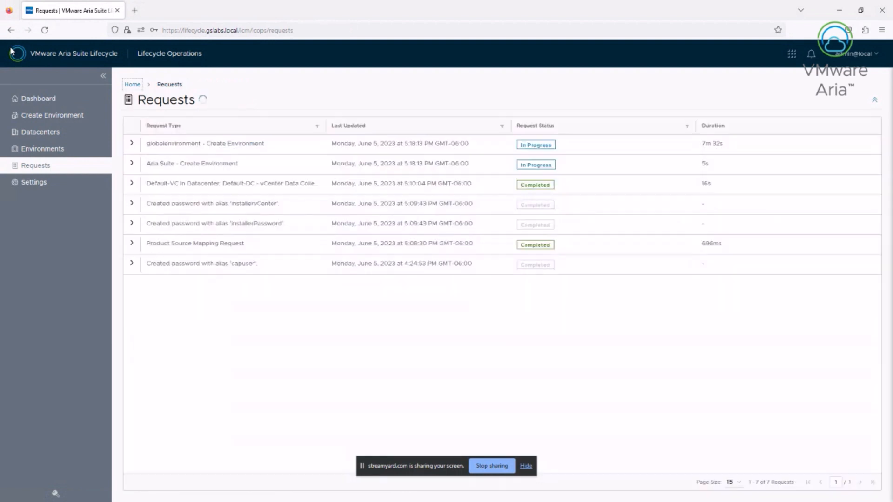
left_click(192, 143)
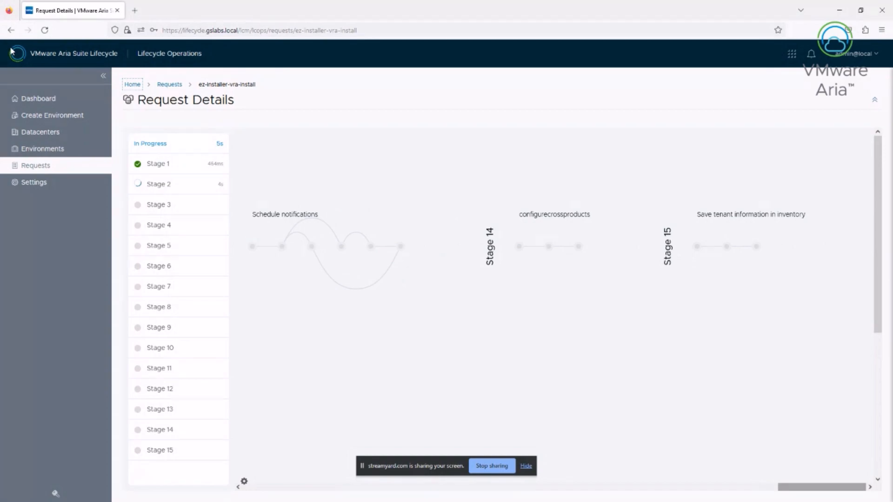
Switch to the Easy Installer window to reach the vidm01.gslabs.local login page
key("alt+Tab")
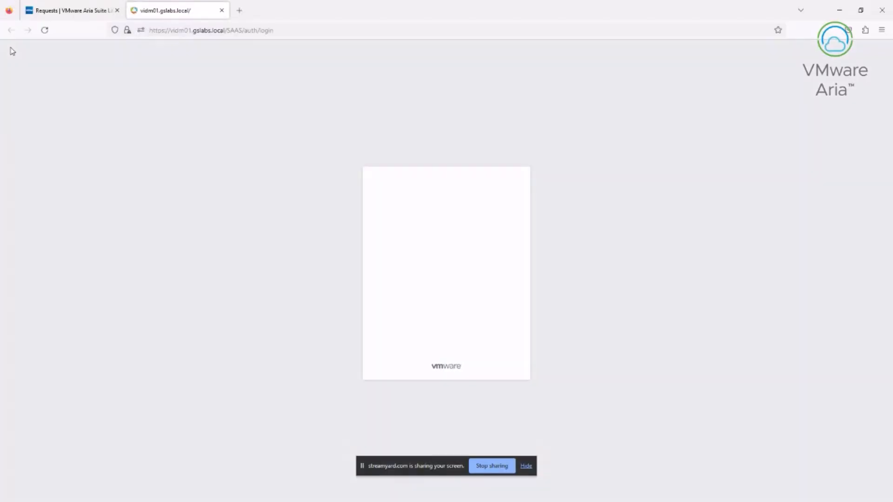
Submit the vIDM login form on vidm01.gslabs.local
key("Return")
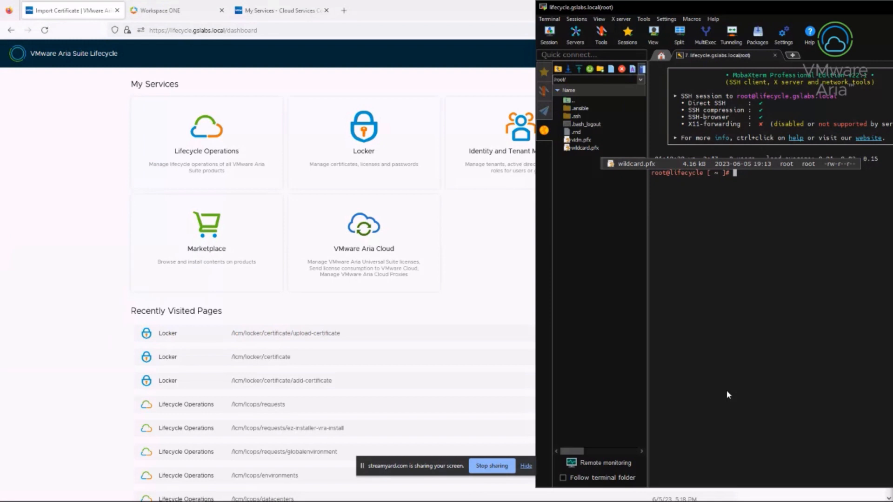
Convert vidm.pfx to vidm_cert.pem with openssl pkcs12 -nodes and list the folder with ls -lah
right_click(728, 395)
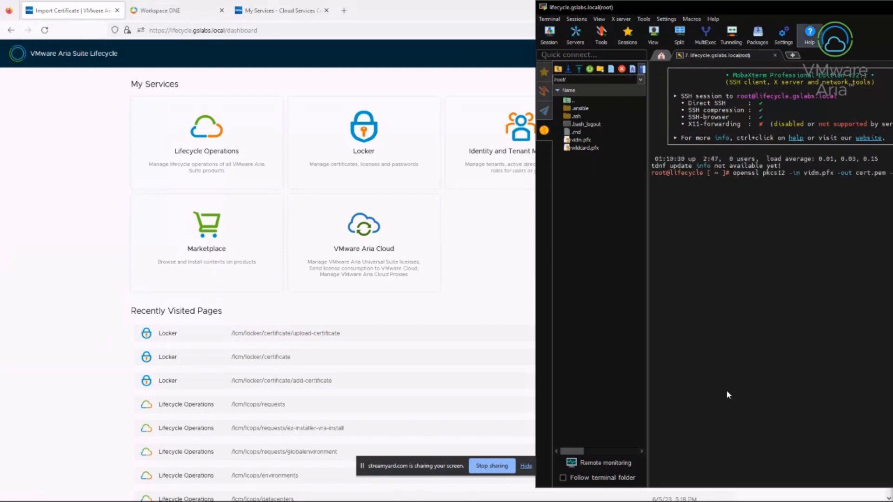
key("Left")
key("Left")
key("Left")
key("Left")
key("Left")
key("Left")
key("Left")
key("Left")
key("Left")
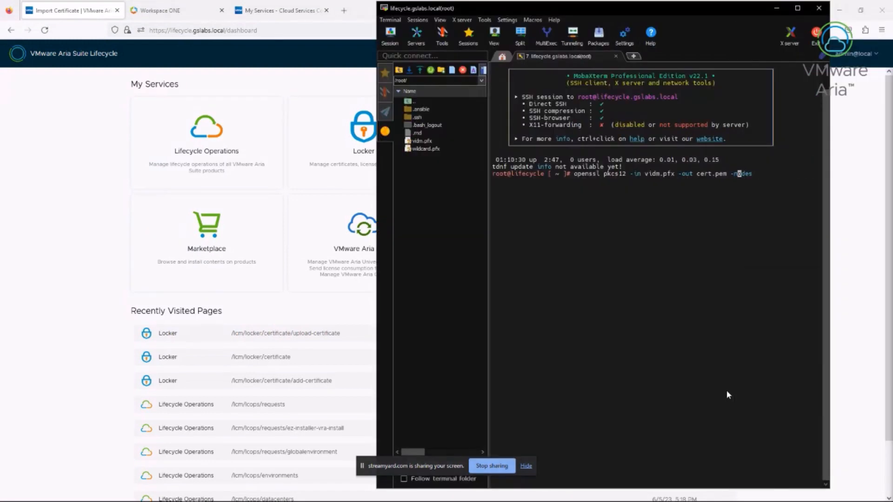
key("Left")
key("Left")
key("Left")
key("Left")
type("vidm_")
key("Return")
key("Return")
type("ls -lah")
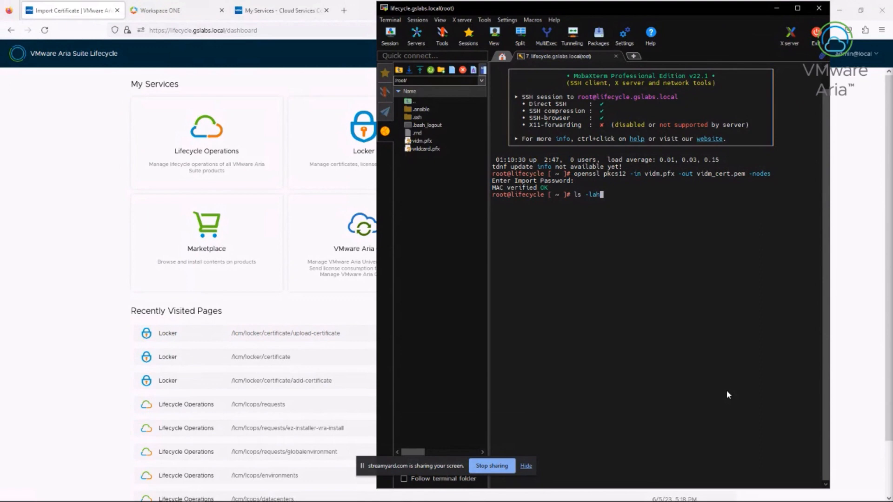
key("Return")
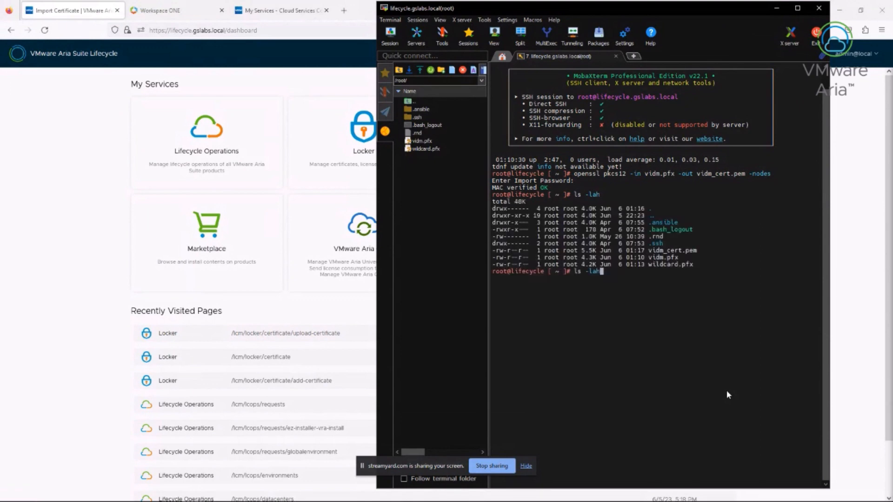
key("Up")
key("Up")
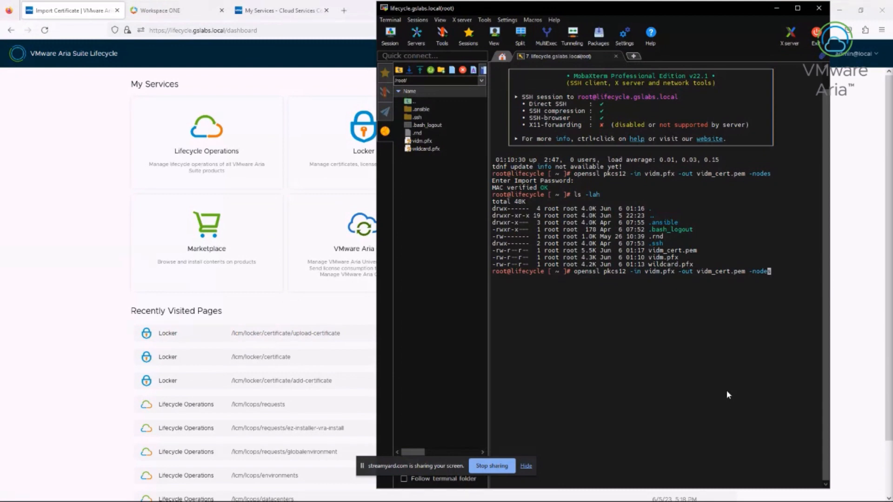
Rerun the openssl conversion for wildcard.pfx, writing wildcard_cert.pem
key("Left")
key("Left")
key("Left")
key("Left")
key("Left")
key("Left")
key("Left")
key("Left")
key("Left")
key("Left")
key("Left")
key("Left")
key("Left")
key("Left")
key("Left")
key("Left")
key("Left")
key("Left")
key("Left")
key("Left")
key("Right")
key("BackSpace")
key("BackSpace")
key("BackSpace")
key("BackSpace")
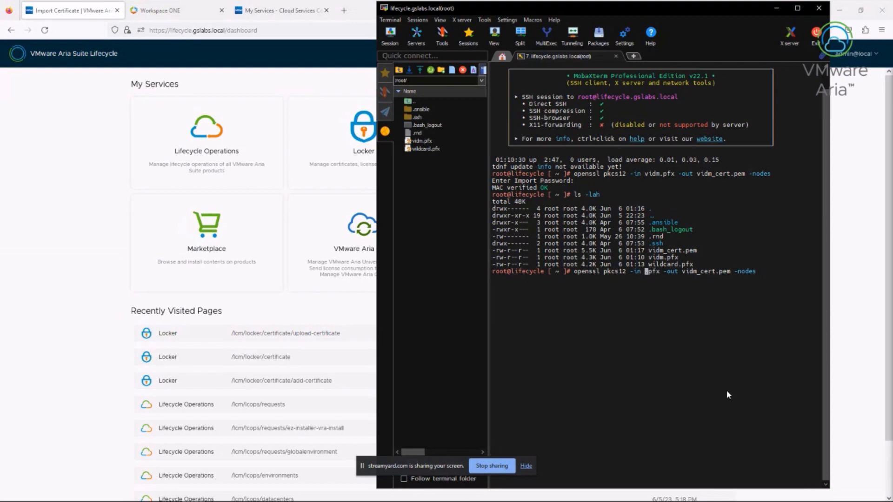
type("wildca")
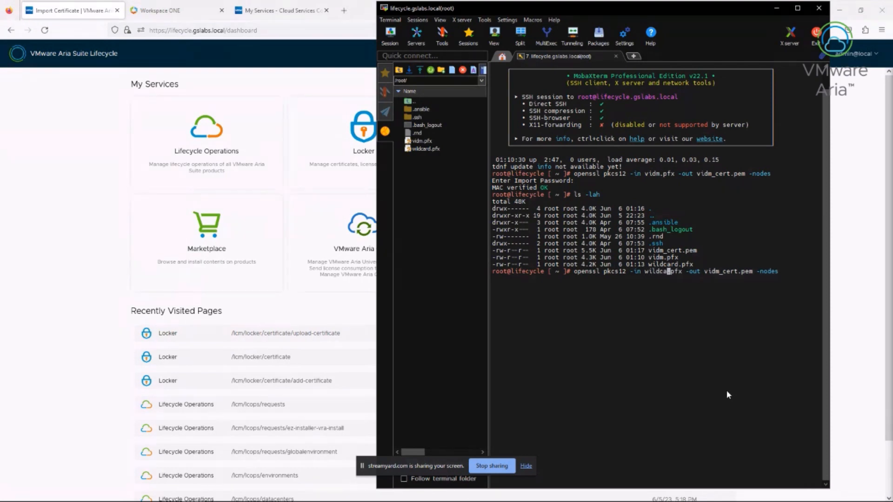
type("rd")
key("Right")
key("Right")
key("Right")
key("Right")
key("Right")
key("Right")
key("Right")
key("Right")
key("Right")
key("Right")
key("Right")
key("Right")
key("Right")
key("Right")
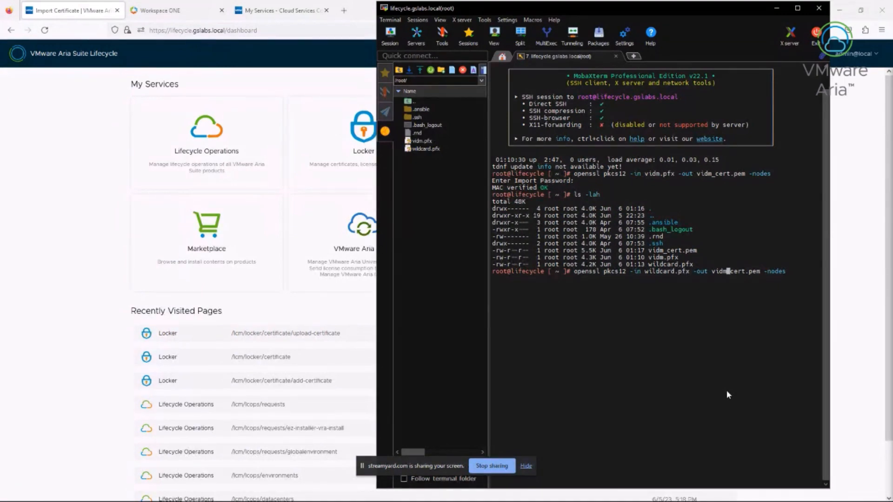
key("BackSpace")
key("BackSpace")
key("BackSpace")
key("BackSpace")
type("wildcard")
key("Return")
key("Return")
Print vidm_cert.pem with cat and select the block from BEGIN to END PRIVATE KEY
type("cat")
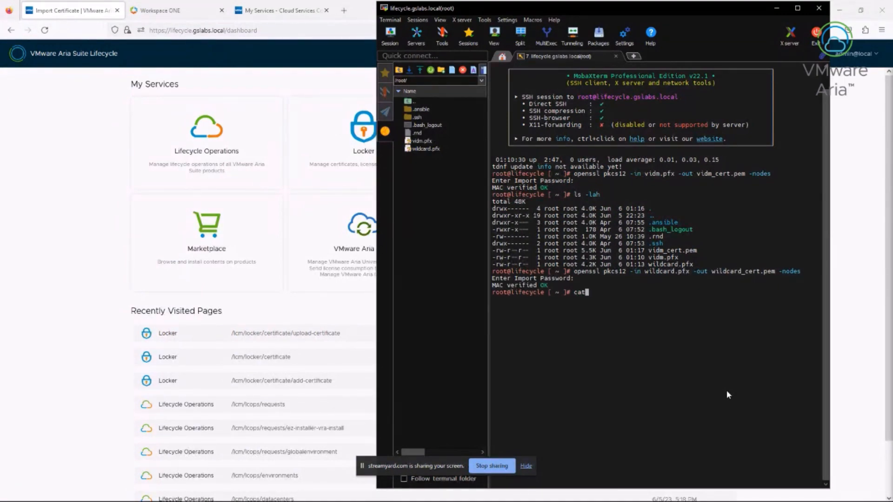
type(" vidm_cert")
key("Tab")
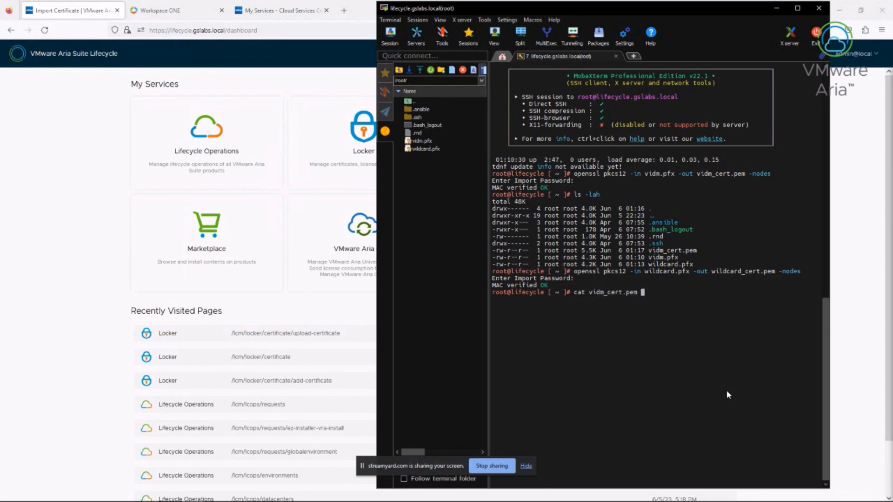
key("Return")
scroll(728, 394, "up", 8)
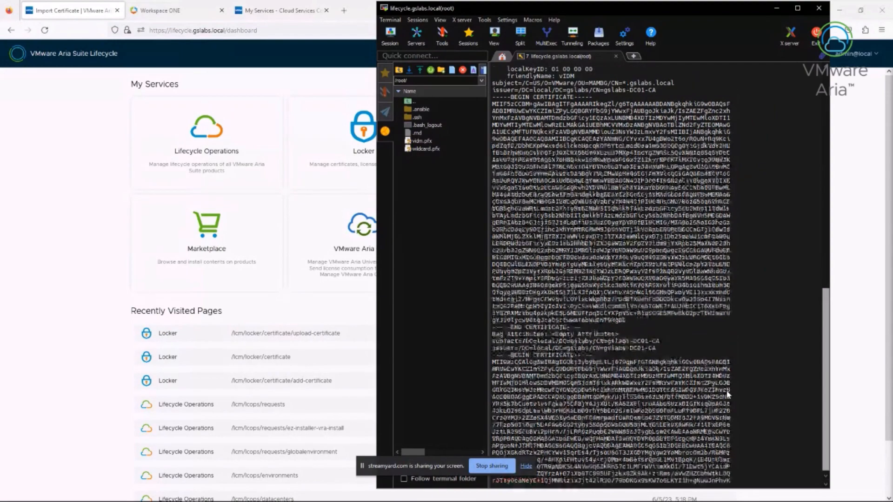
scroll(728, 394, "up", 7)
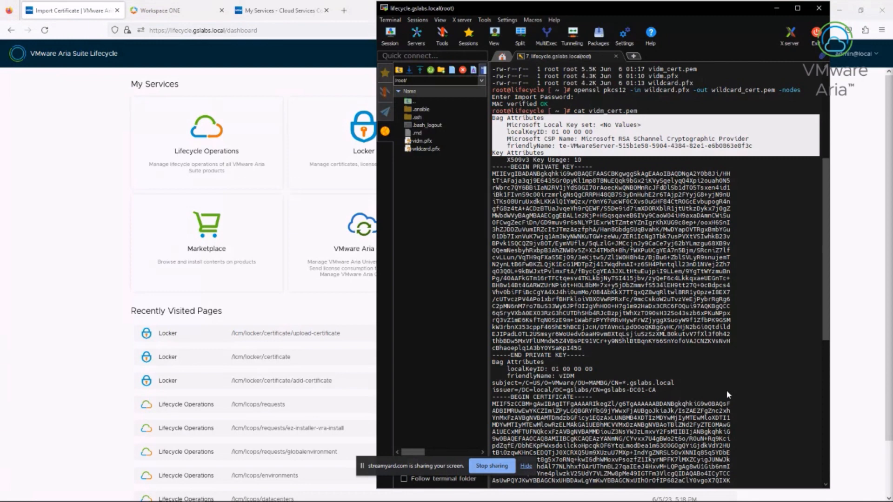
left_click_drag(727, 394, 727, 395)
left_click_drag(492, 166, 585, 354)
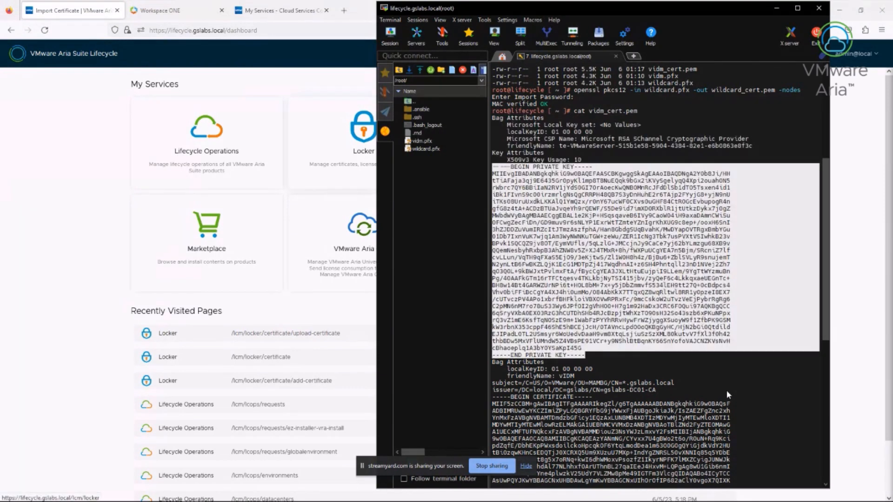
Start a Locker certificate import named 'vIDM Cert' and paste in the copied private key
left_click(363, 135)
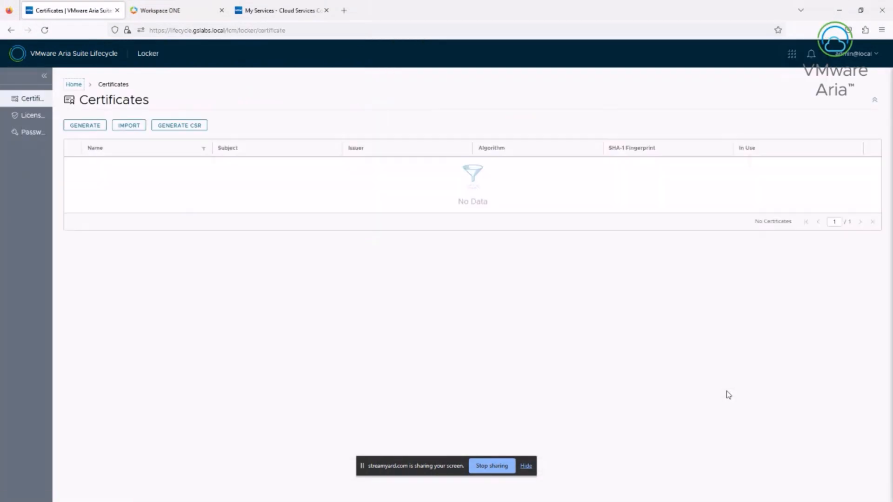
left_click(187, 124)
type("v")
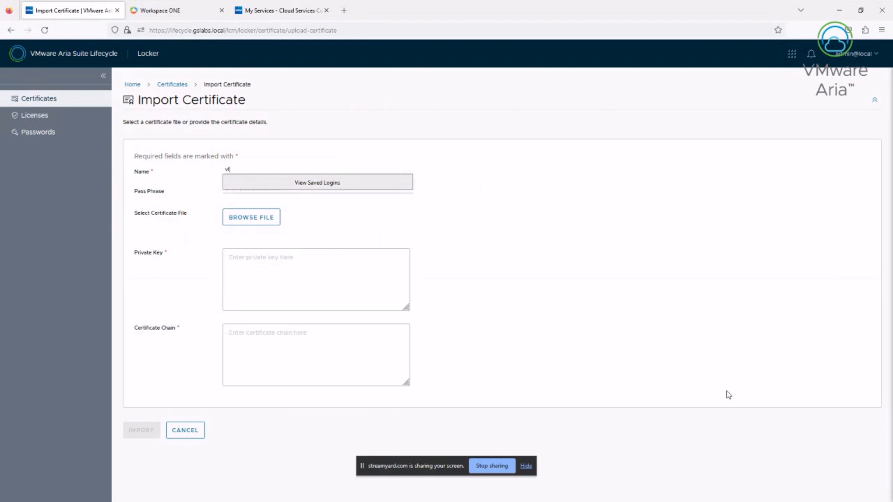
type("IDM Cert")
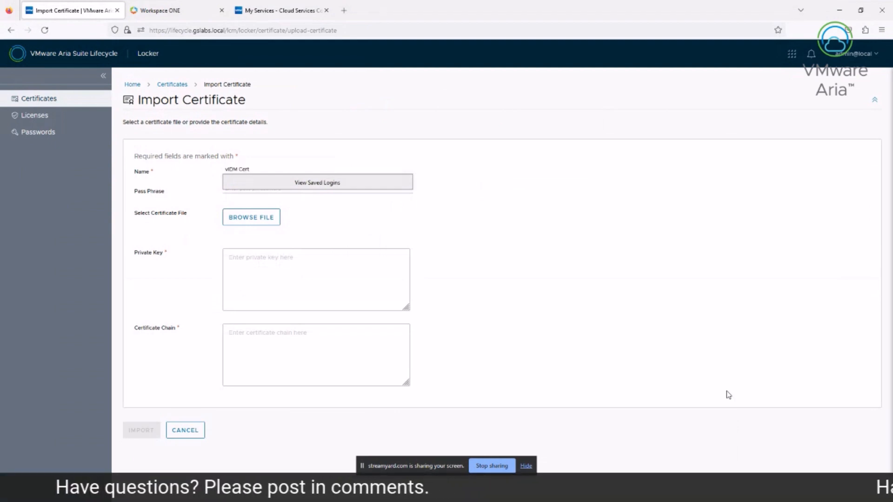
left_click(276, 264)
right_click(276, 264)
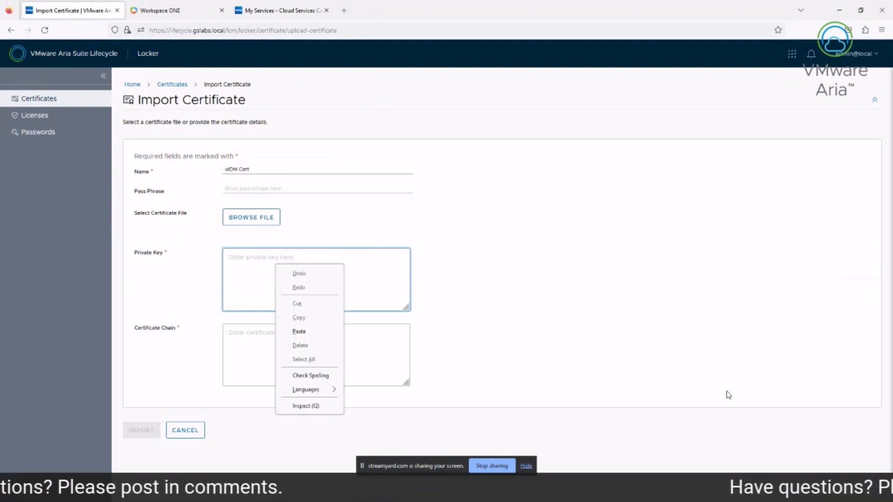
left_click(299, 331)
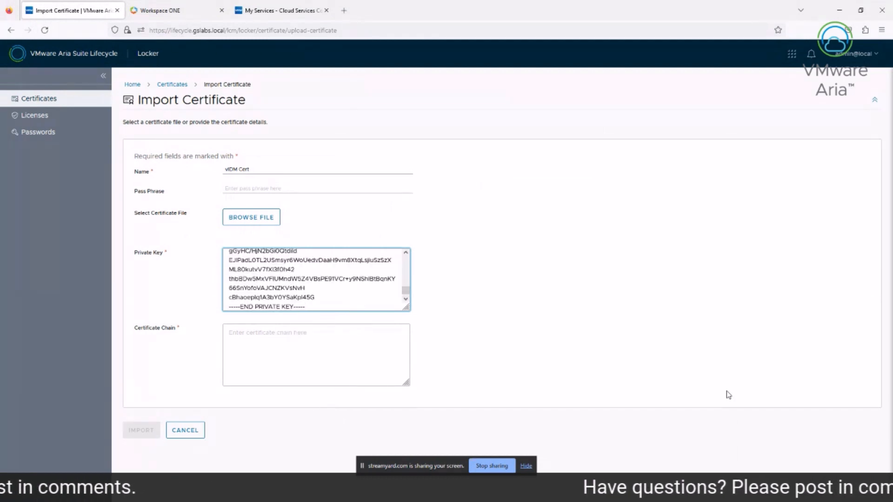
left_click(728, 395)
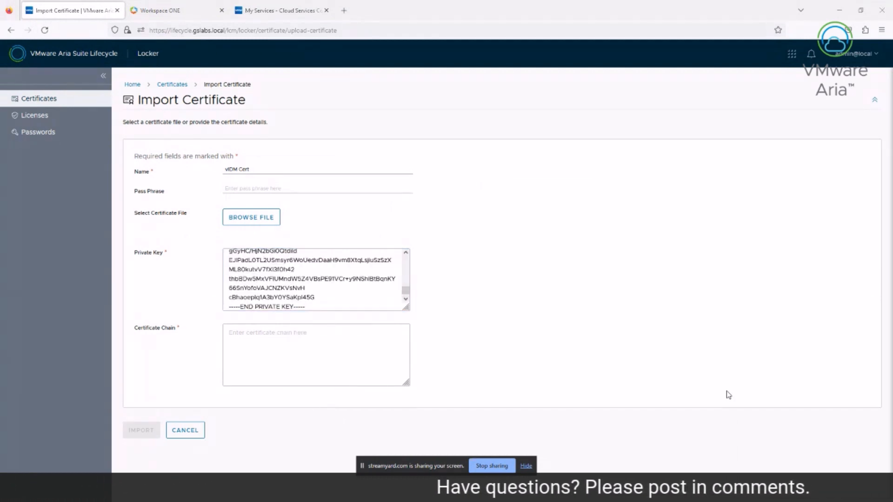
Copy the certificate from the terminal, paste it as the Certificate Chain, and import vIDM Cert
key("alt+Tab")
scroll(728, 394, "down", 3)
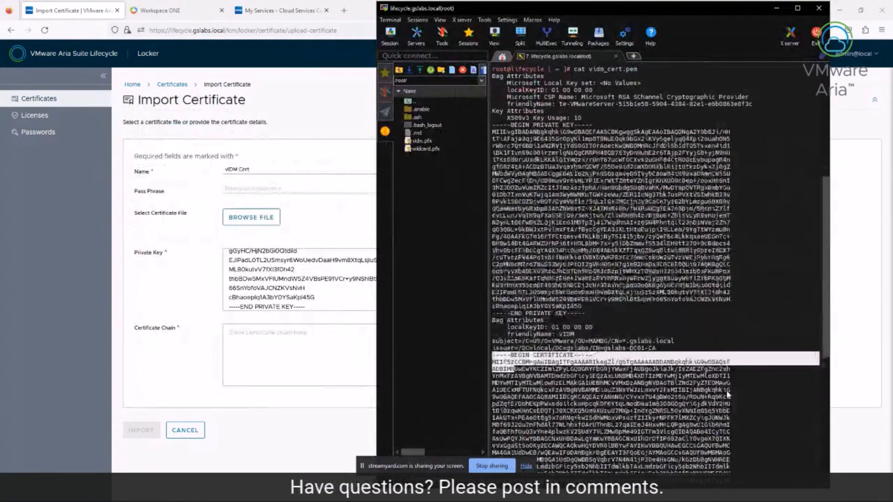
mouse_move(728, 394)
left_mouse_down()
mouse_move(728, 472)
mouse_move(729, 395)
left_mouse_up()
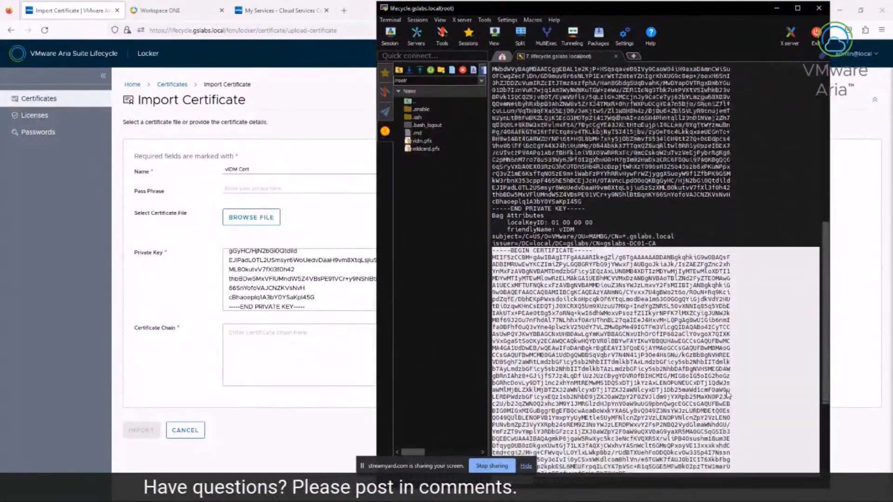
scroll(728, 395, "down", 8)
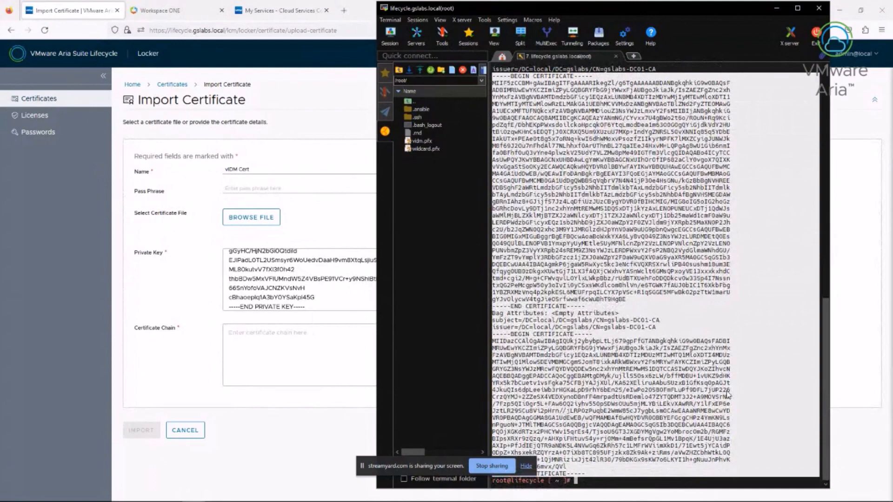
key("alt+Tab")
key("shift+F10")
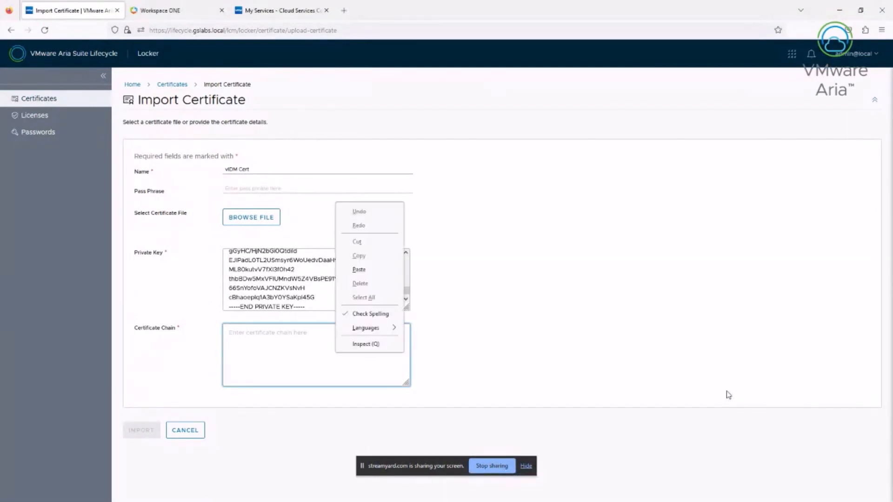
key("p")
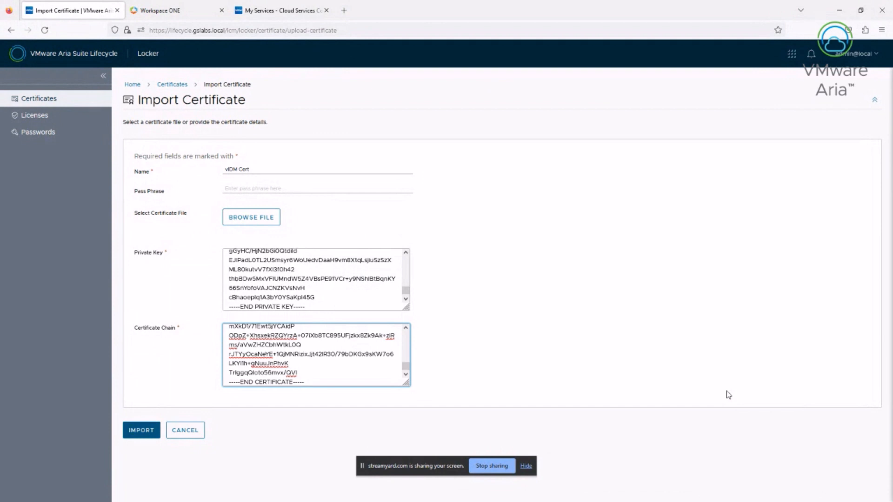
key("Tab")
key("Return")
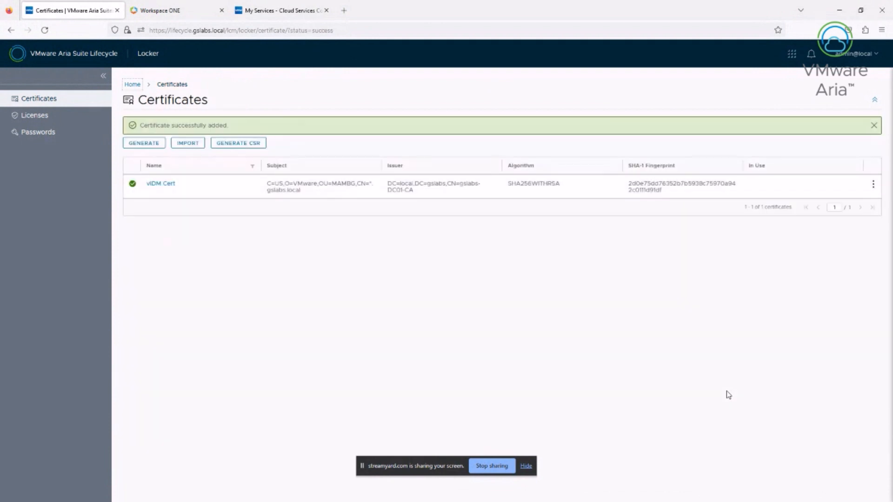
key("alt+Left")
Name the certificate Wildcard Cert and paste in its private key from wildcard_cert.pem
type("W")
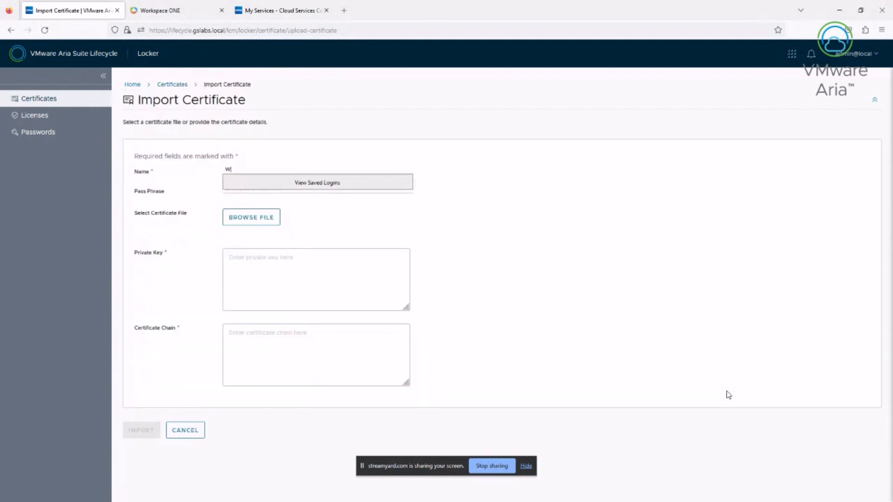
type("ildcard Cer")
key("Tab")
key("Tab")
key("Tab")
key("alt+Tab")
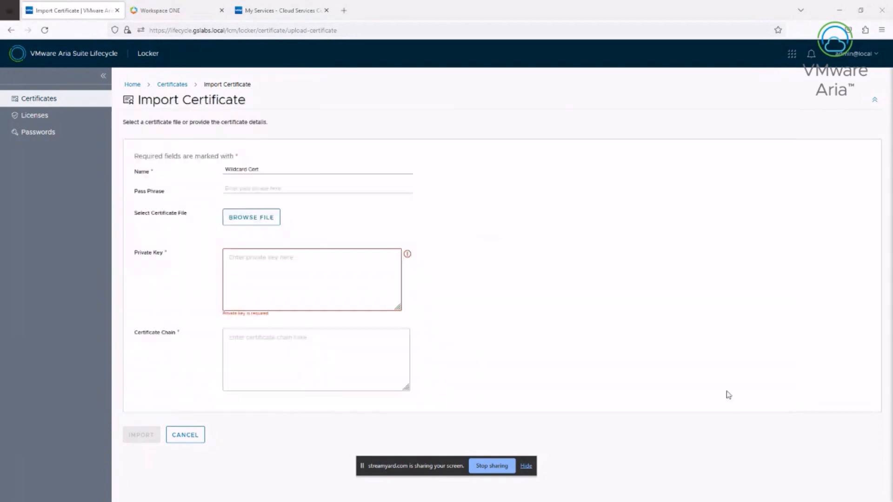
type("cat wi")
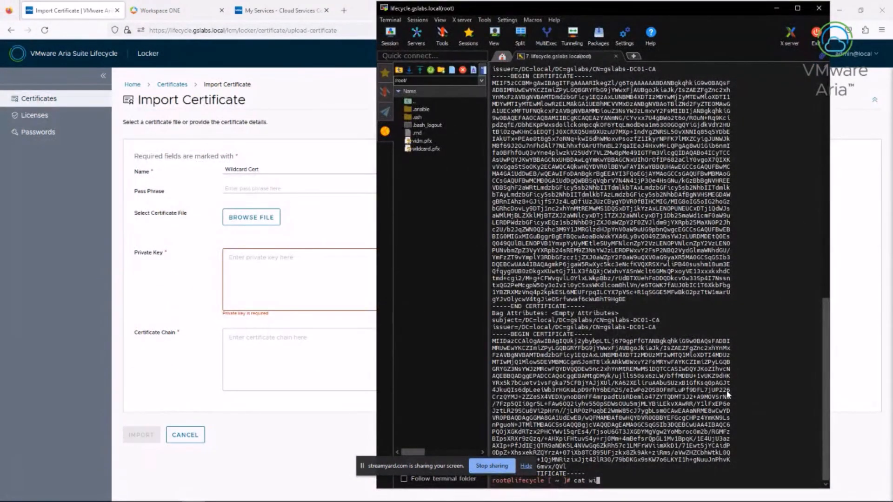
type("ldcard_cert.pem")
scroll(728, 394, "up", 10)
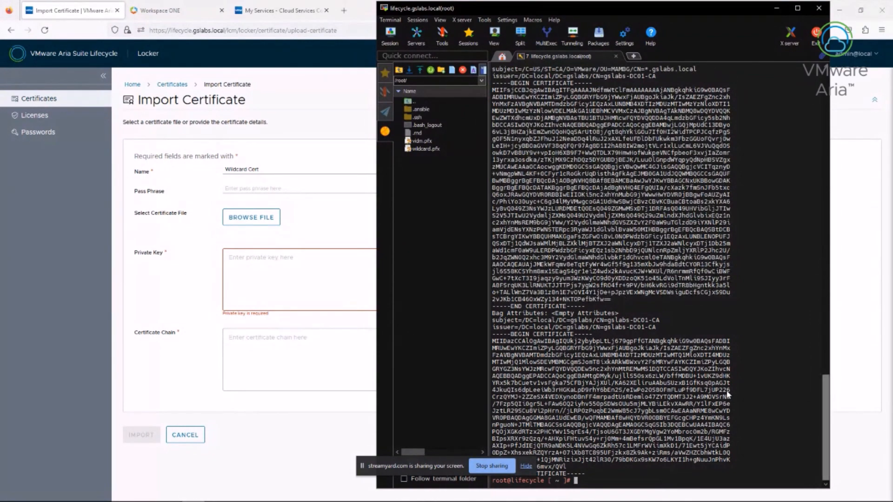
scroll(727, 394, "down", 5)
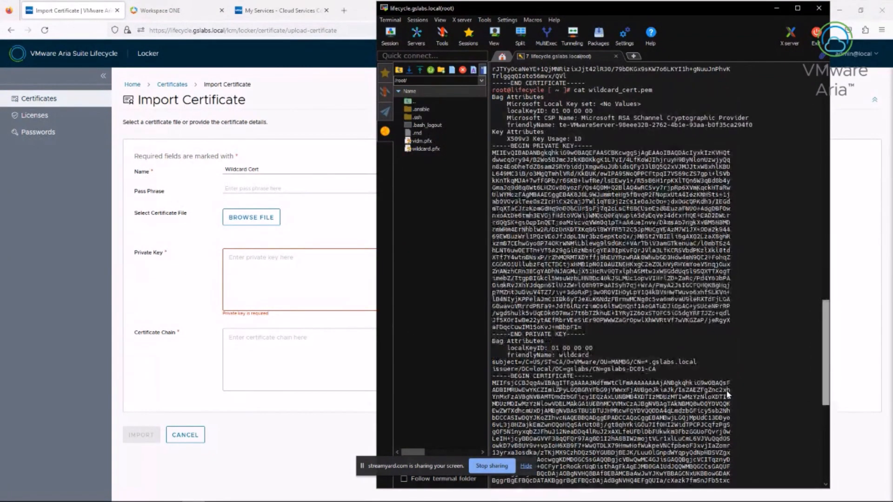
scroll(727, 394, "up", 1)
key("alt+Tab")
right_click(308, 289)
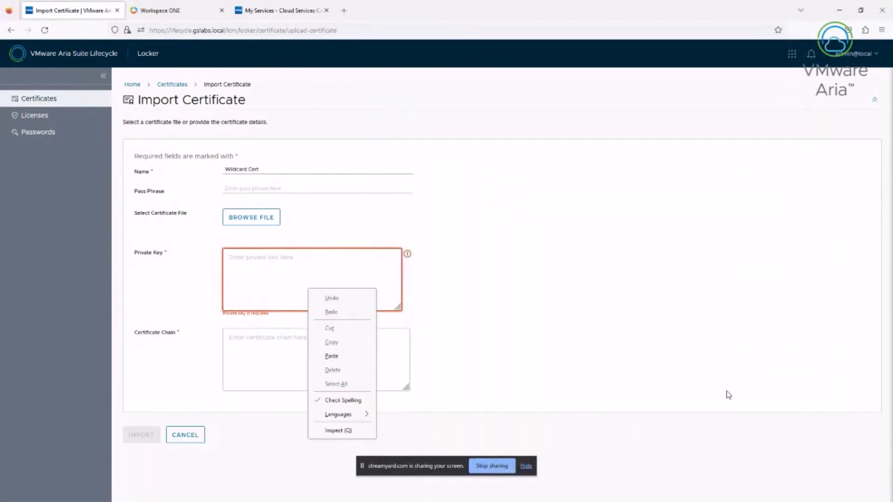
left_click(325, 355)
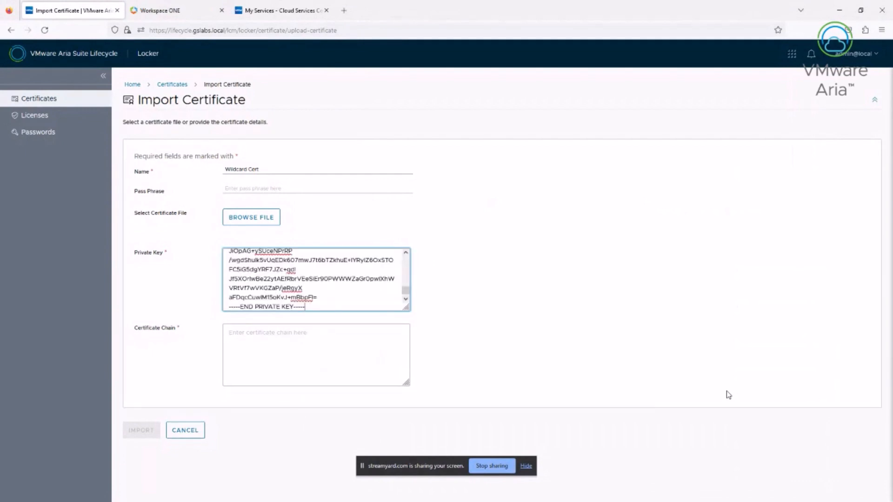
Copy the wildcard certificate chain from the terminal into the Certificate Chain field
key("alt+Tab")
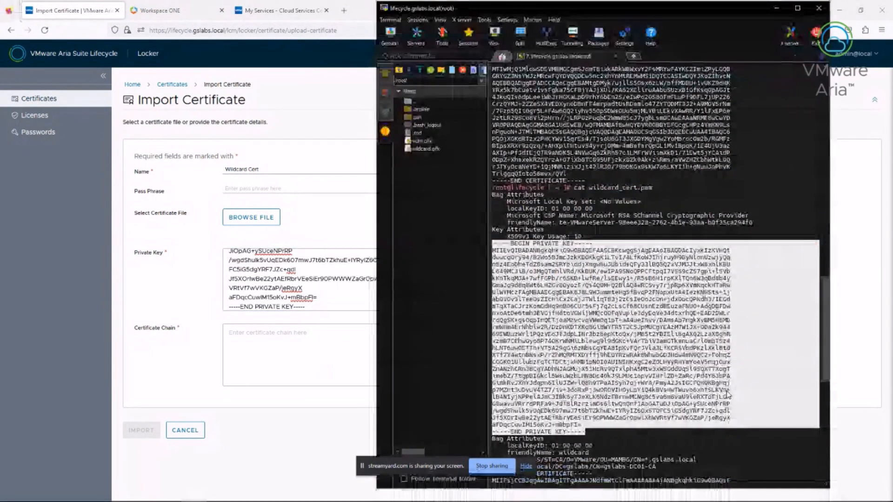
scroll(727, 394, "down", 8)
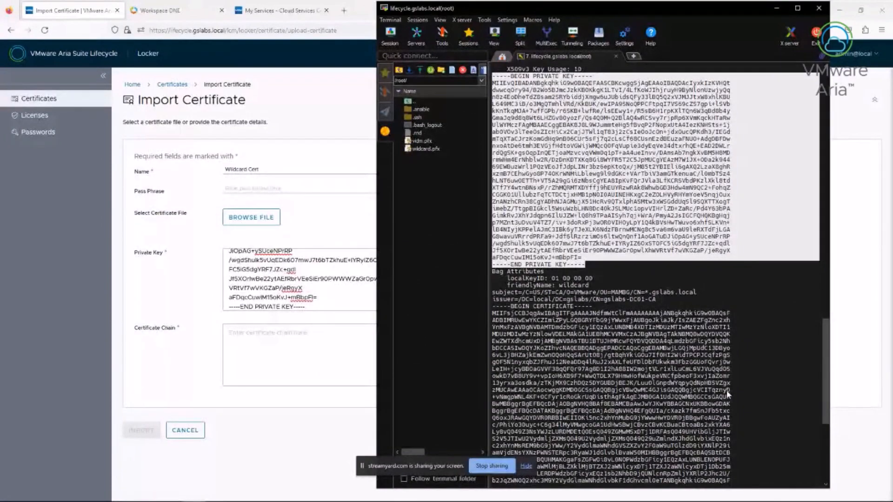
left_click_drag(493, 306, 568, 480)
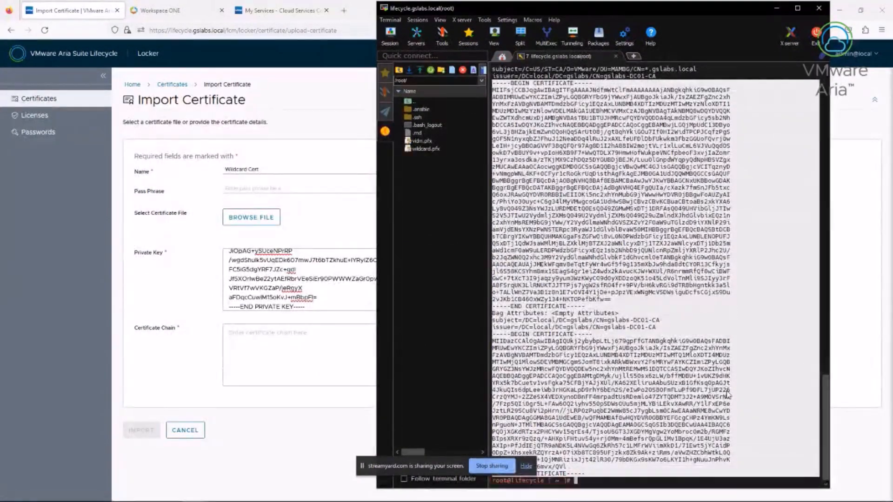
key("alt+Tab")
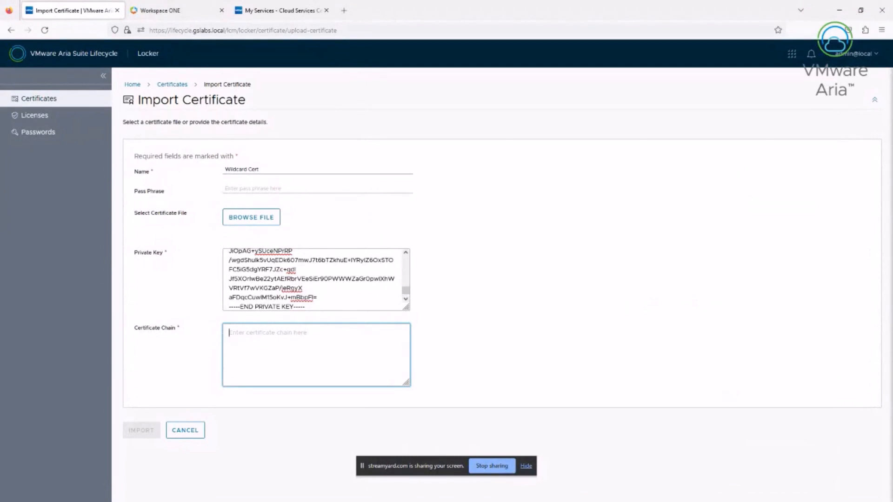
right_click(298, 357)
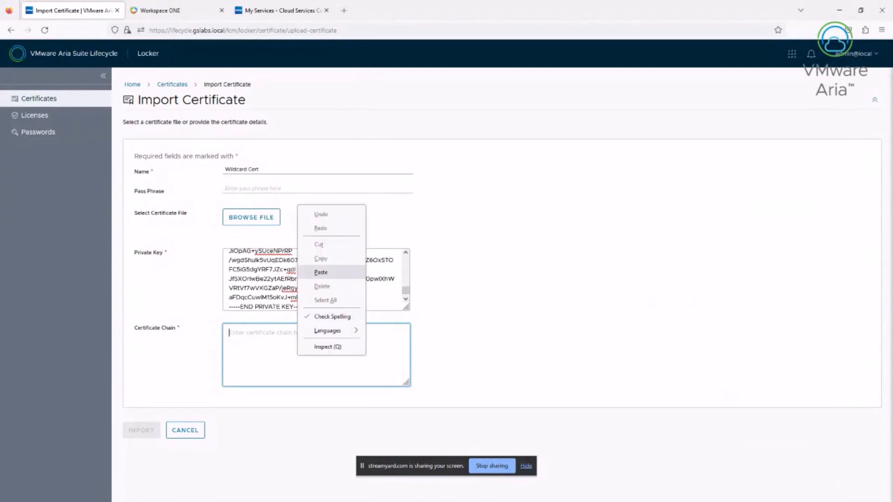
left_click(321, 272)
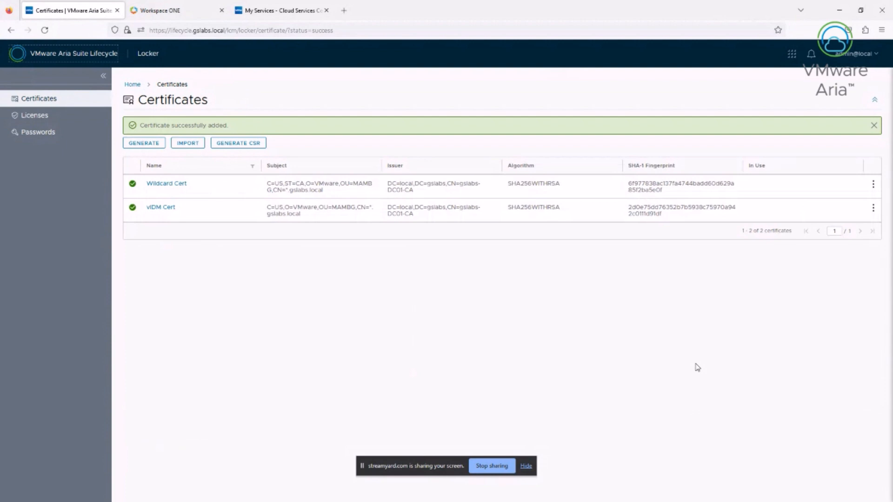
Open globalenvironment from Lifecycle Operations > Environments
left_click(73, 54)
left_click(235, 144)
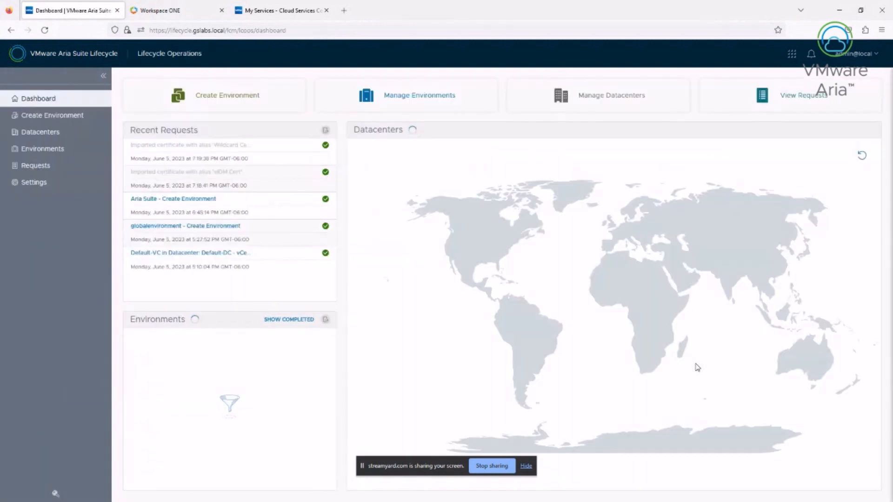
left_click(42, 148)
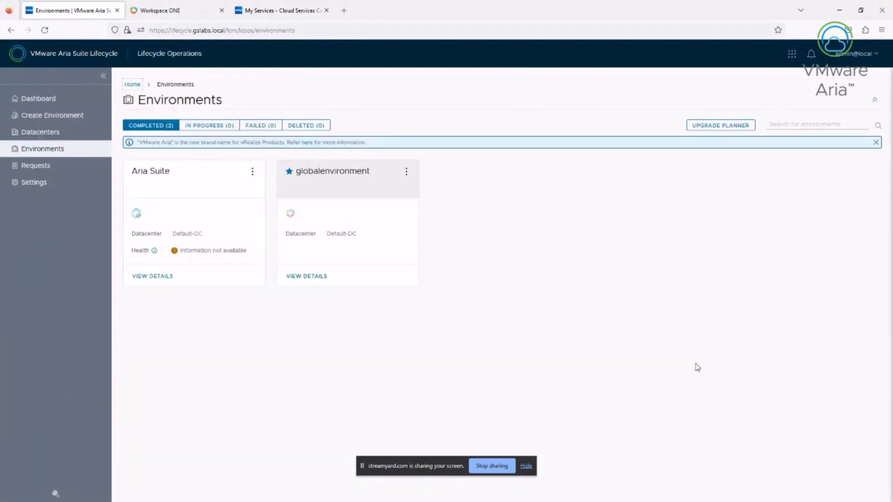
left_click(308, 276)
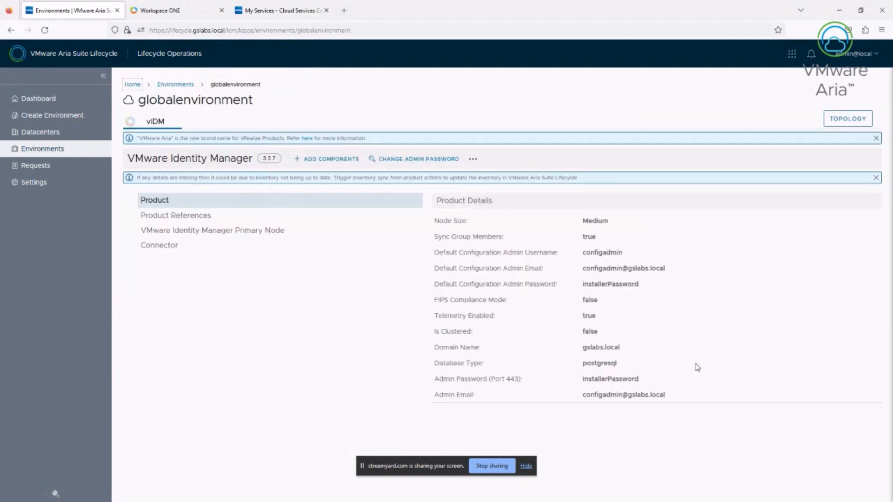
Start Replace Certificate for vIDM and review the current certificate's subject alternative names
left_click(472, 159)
left_click(387, 205)
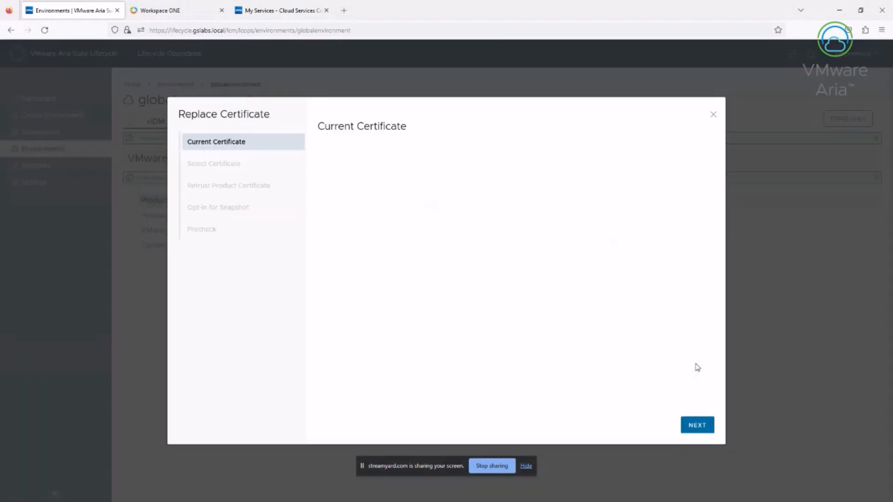
left_click_drag(472, 328, 320, 328)
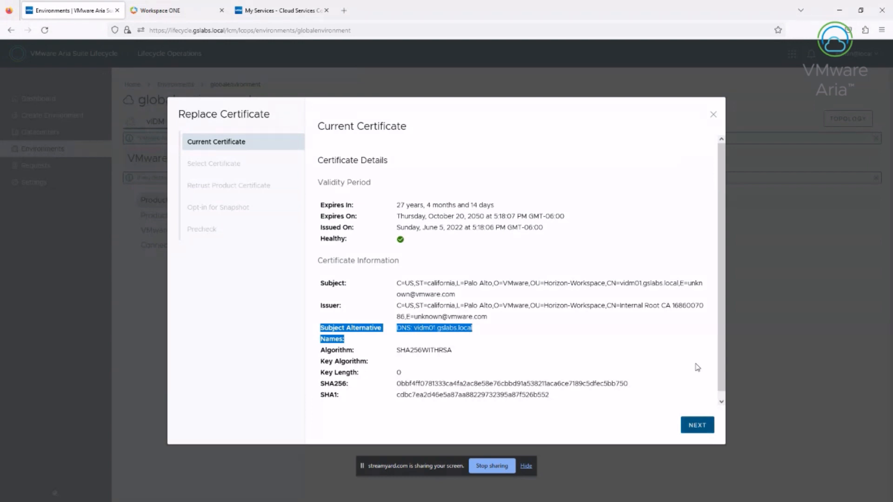
Pick vIDM Cert as the replacement certificate, check its SANs, and advance past retrust
key("alt+Down")
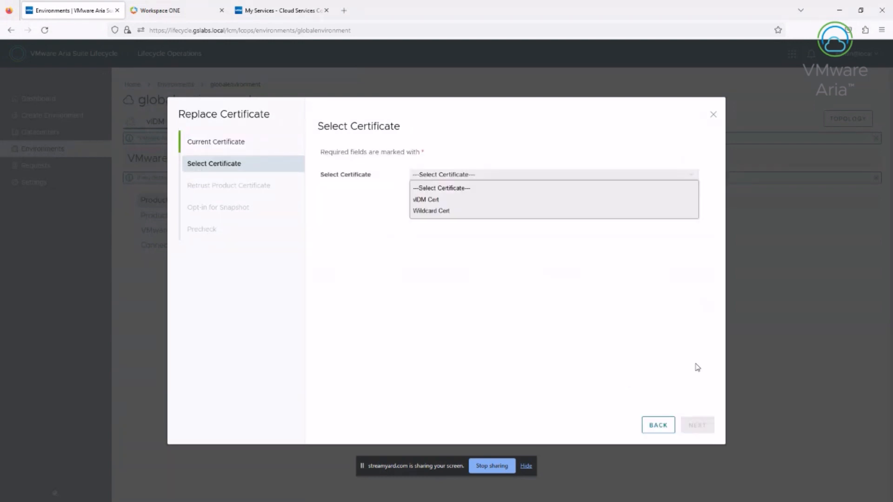
key("Down")
left_click(426, 199)
left_click_drag(396, 347, 399, 359)
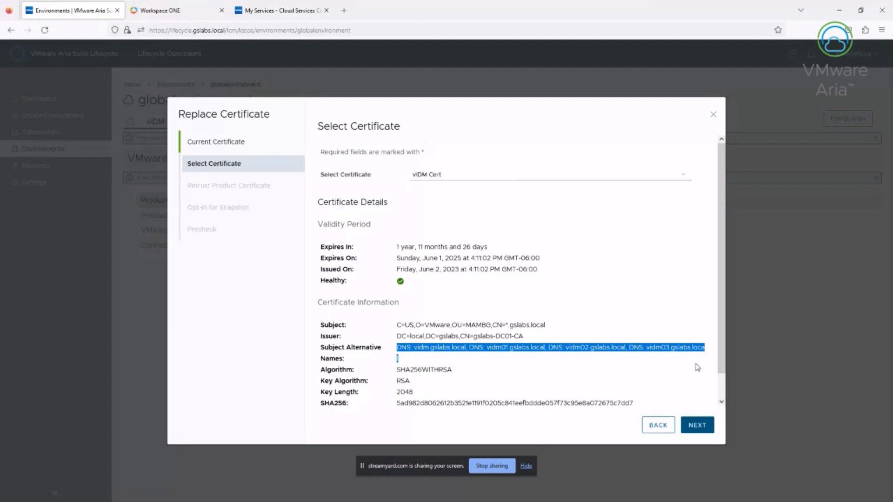
left_click(697, 425)
left_click(697, 425)
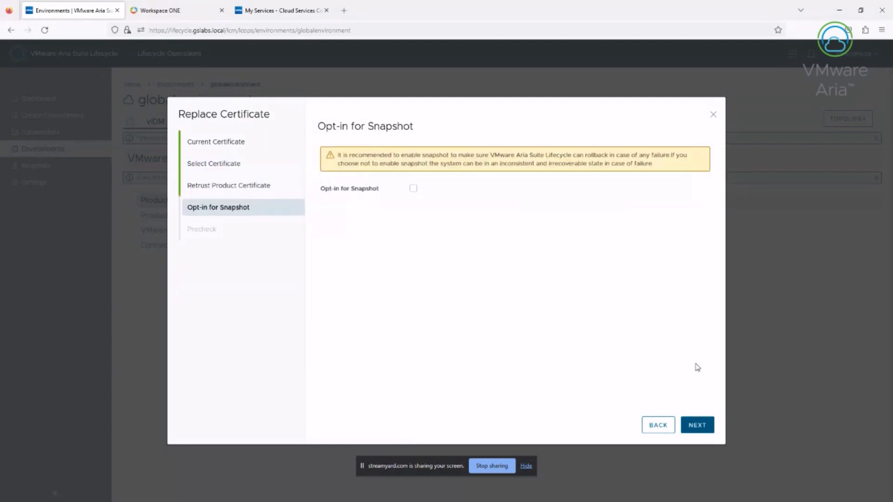
Opt in to a snapshot, accept the shutdown consent, and submit the replacement
left_click(413, 189)
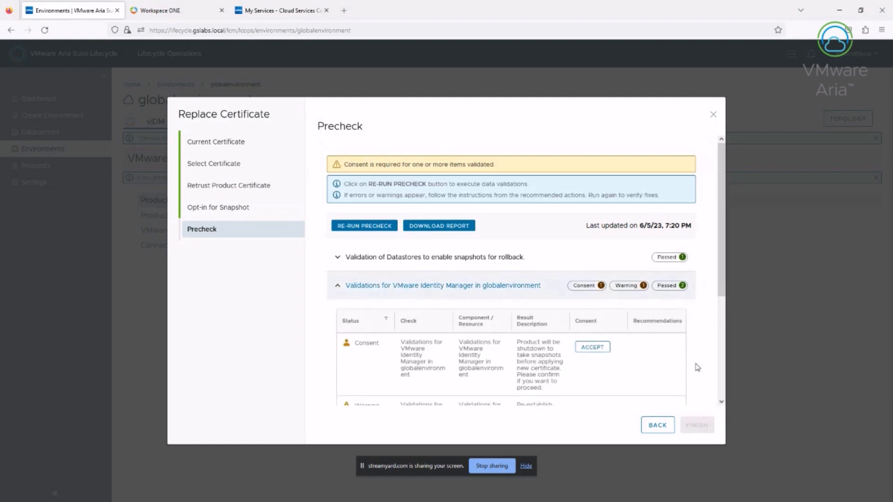
left_click(592, 348)
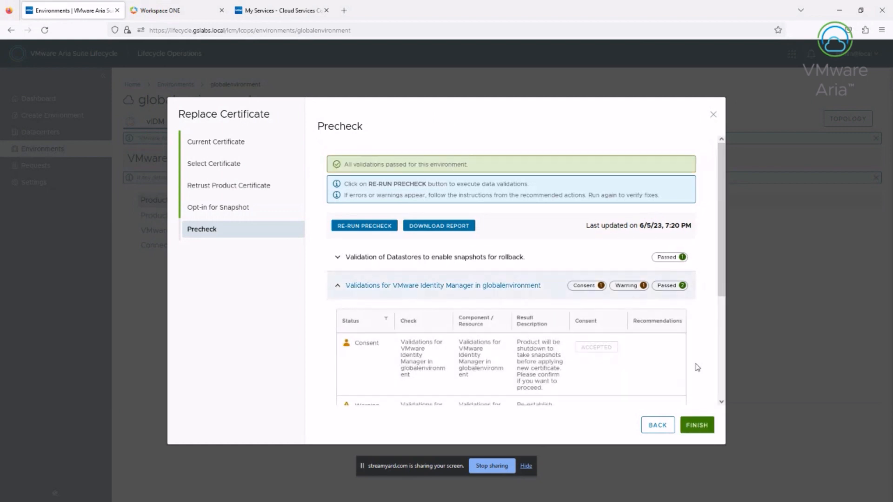
scroll(697, 367, "down", 4)
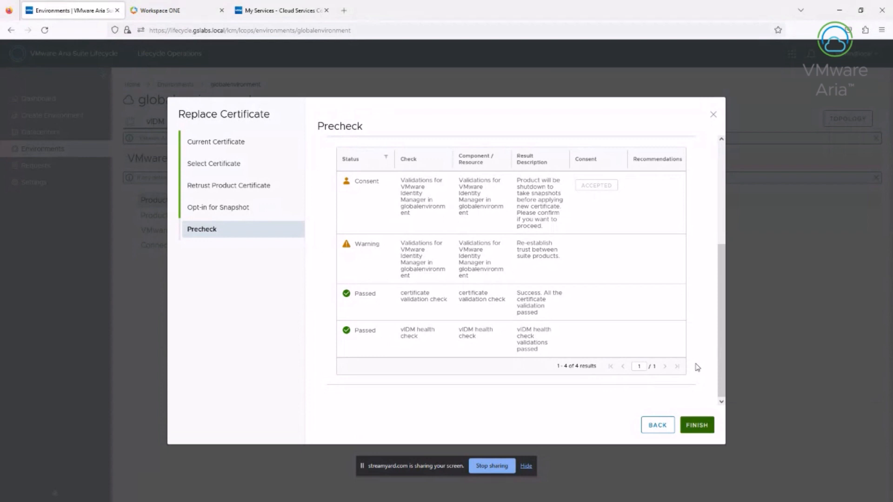
left_click(696, 425)
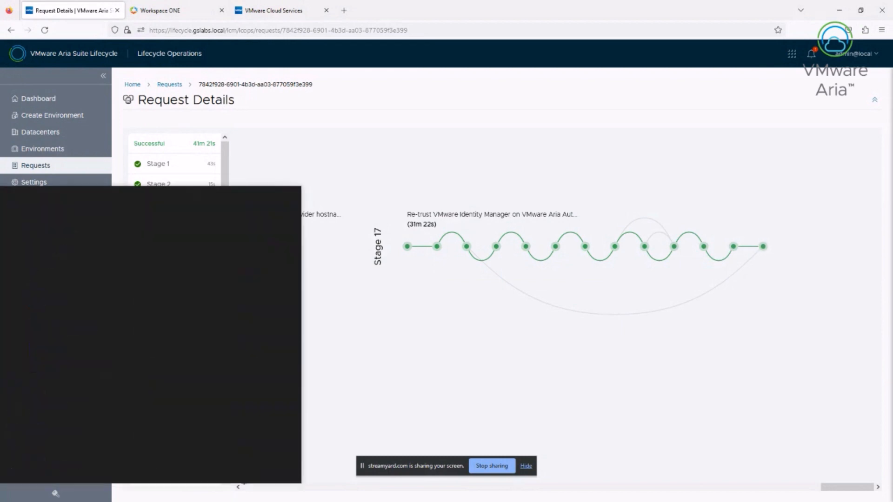
After the replacement request succeeds, launch a new Google Chrome window
left_click(173, 392)
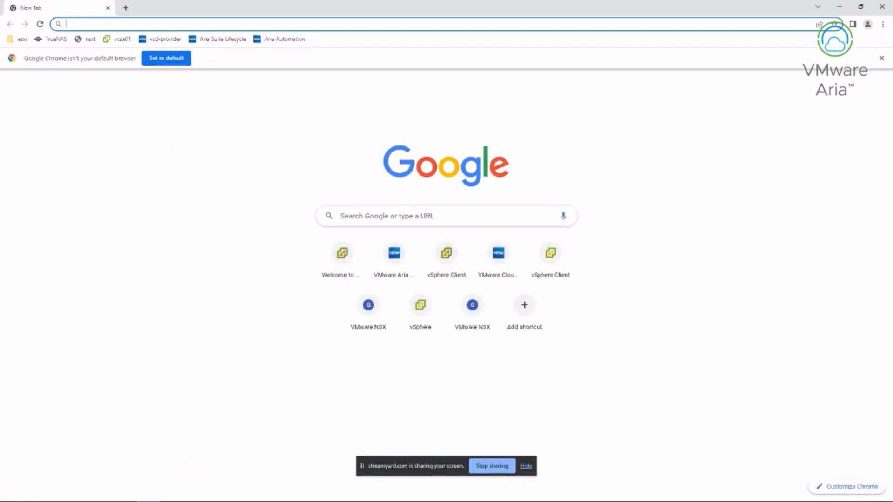
type("https:")
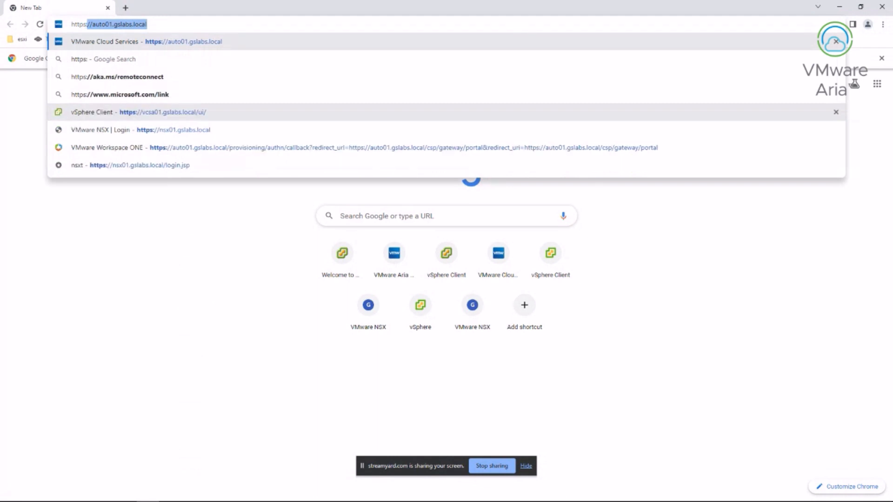
type("//vidm01.gslabs.local")
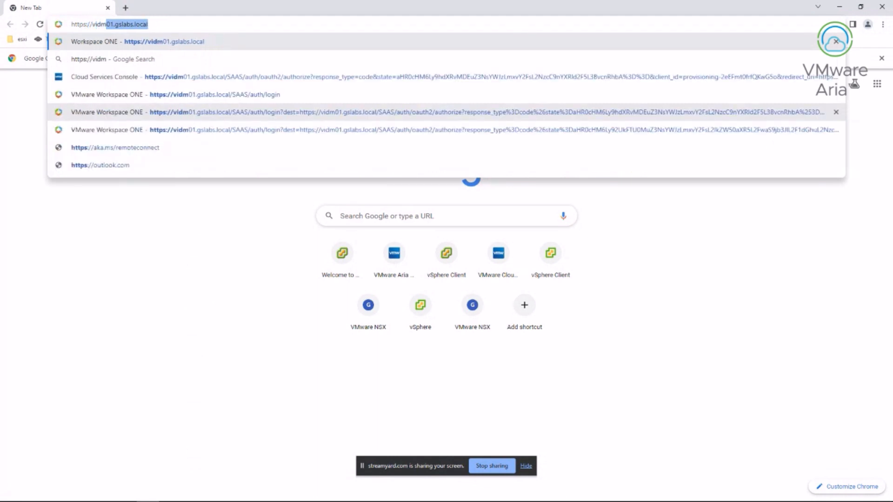
key("Return")
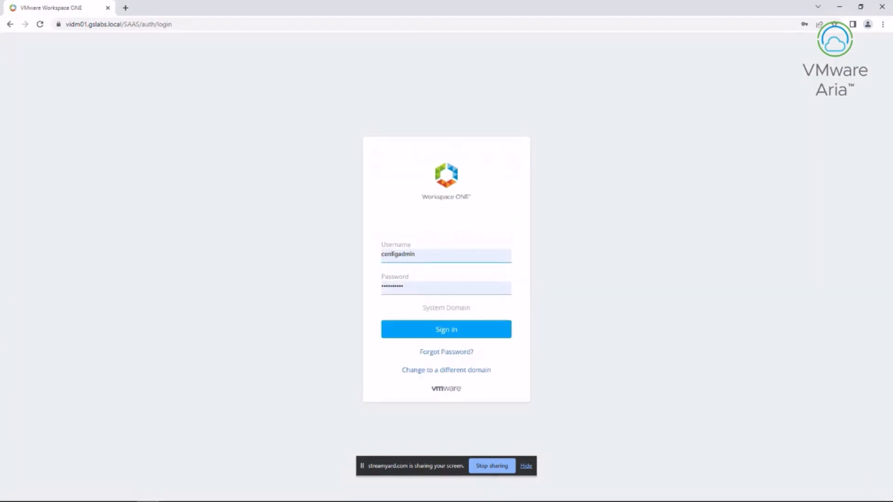
Open the site's certificate details and confirm SANs vidm, vidm01, vidm02 and vidm03.gslabs.local
left_click(58, 24)
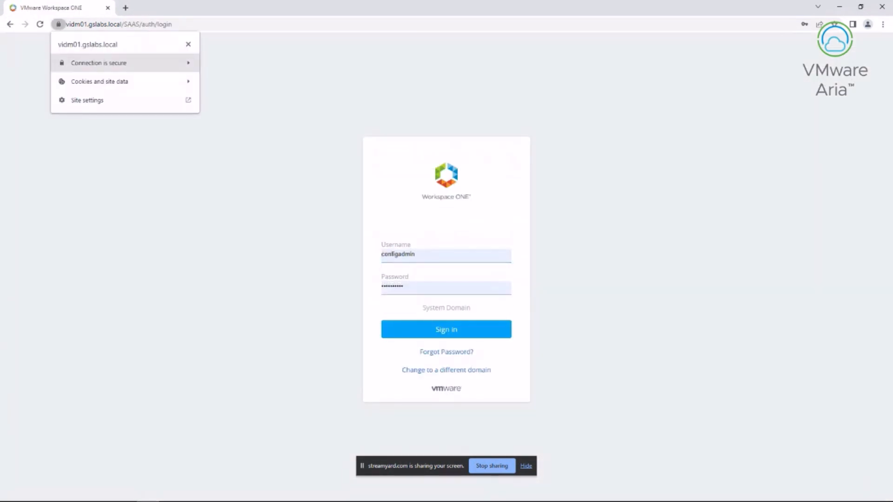
left_click_drag(408, 152, 439, 161)
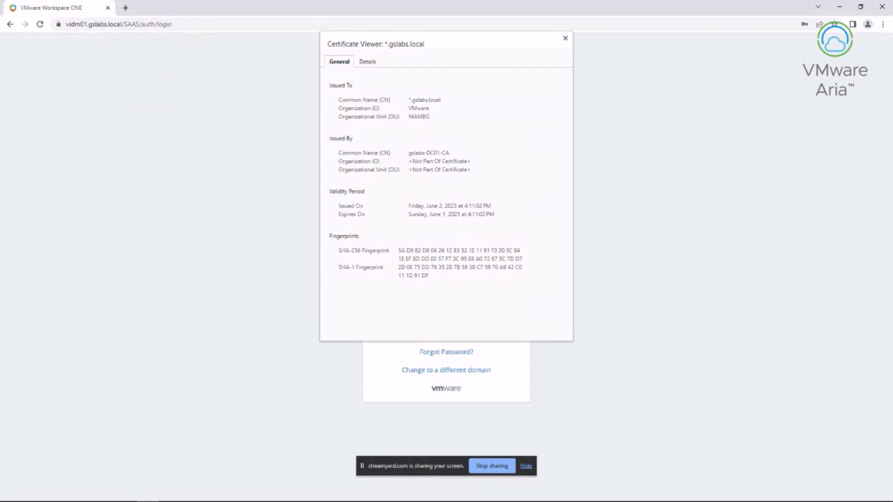
left_click(367, 62)
scroll(444, 204, "down", 1)
scroll(444, 204, "down", 3)
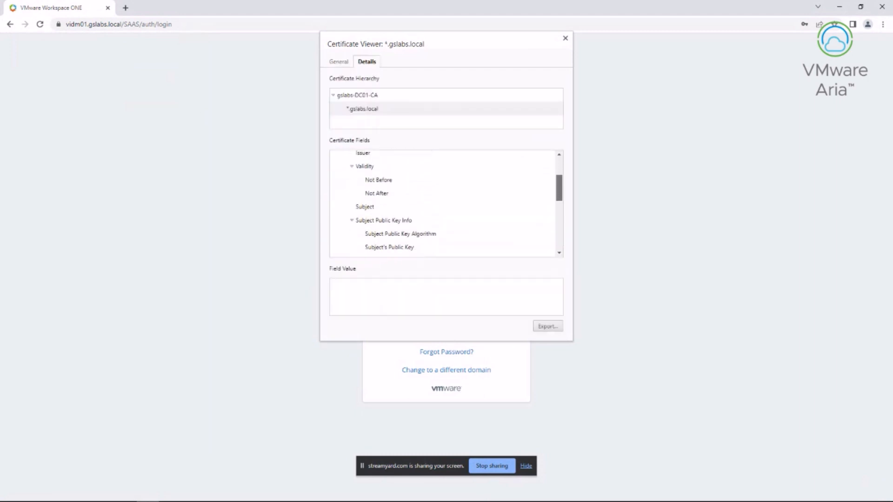
scroll(444, 203, "down", 3)
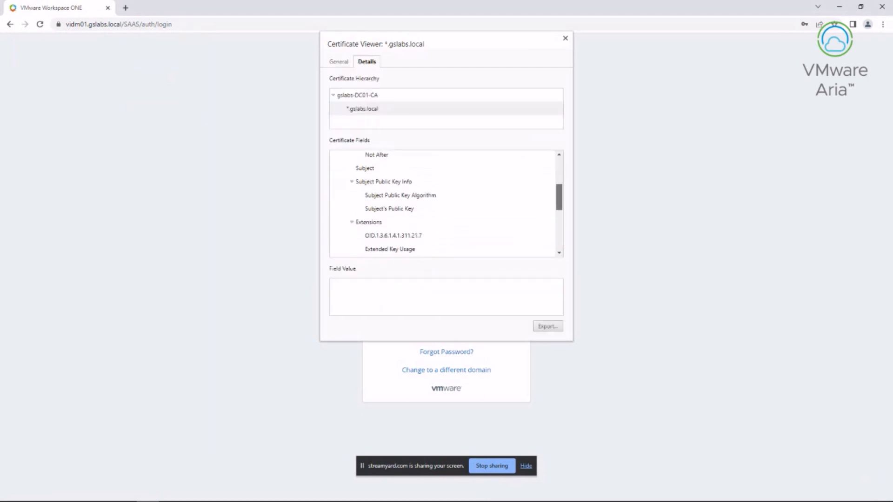
scroll(442, 176, "down", 3)
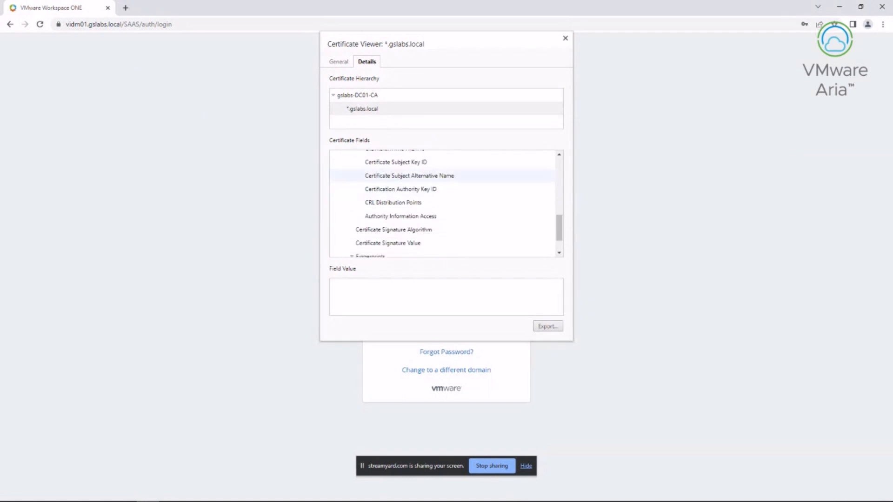
left_click(442, 176)
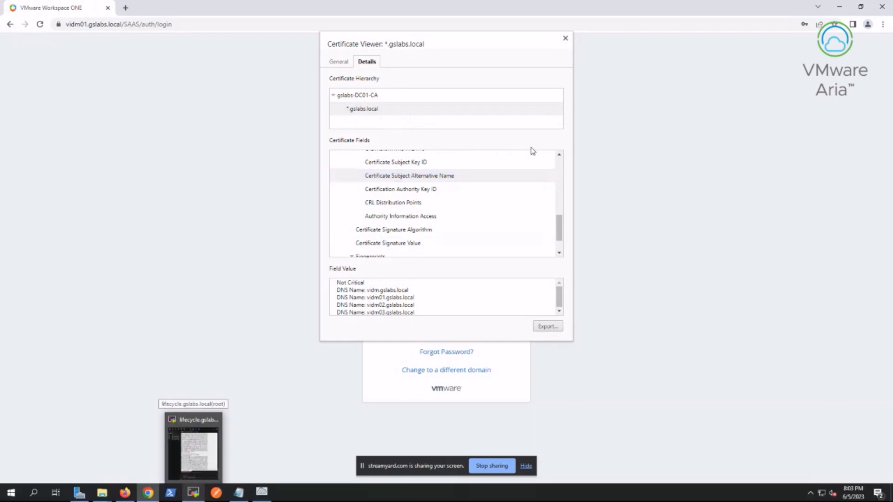
left_click(193, 453)
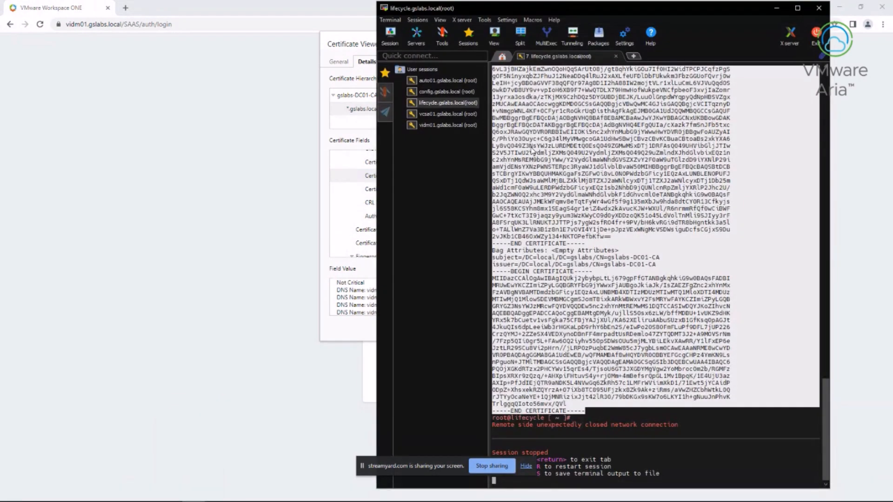
Reconnect the session and run openssl s_client -connect vidm.gslabs.local:443
left_click(532, 149)
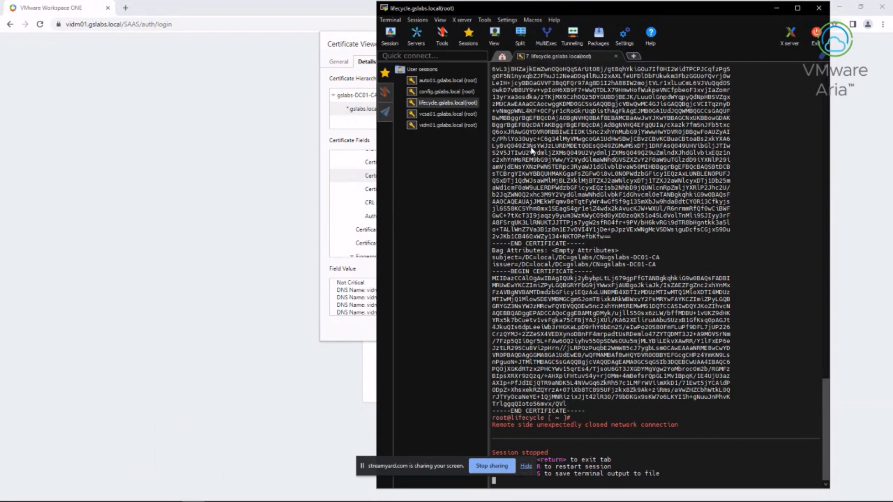
type("root@lifecycle [ ~ ]# openss")
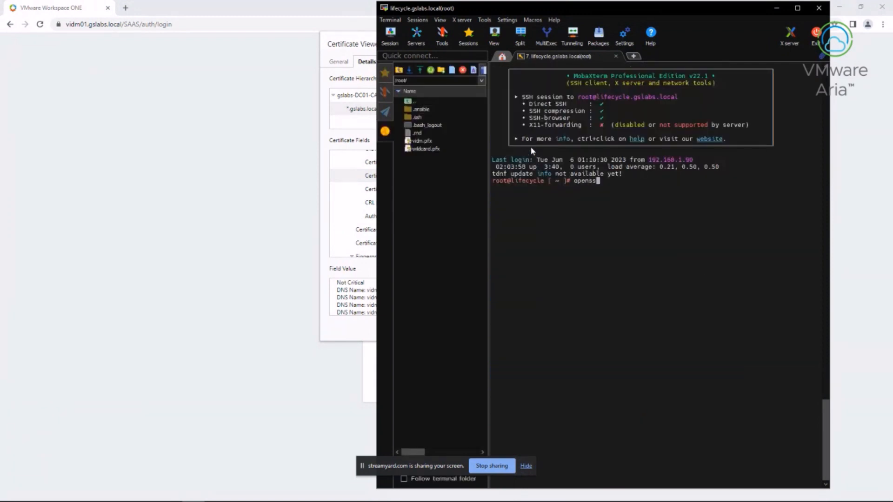
type("l s_client -connect vidm.gslabs.lo")
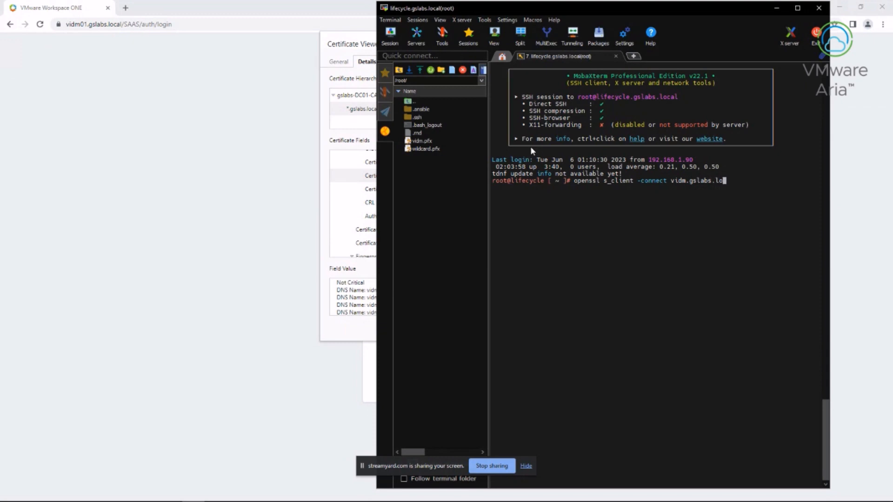
type("cal:443")
key("Return")
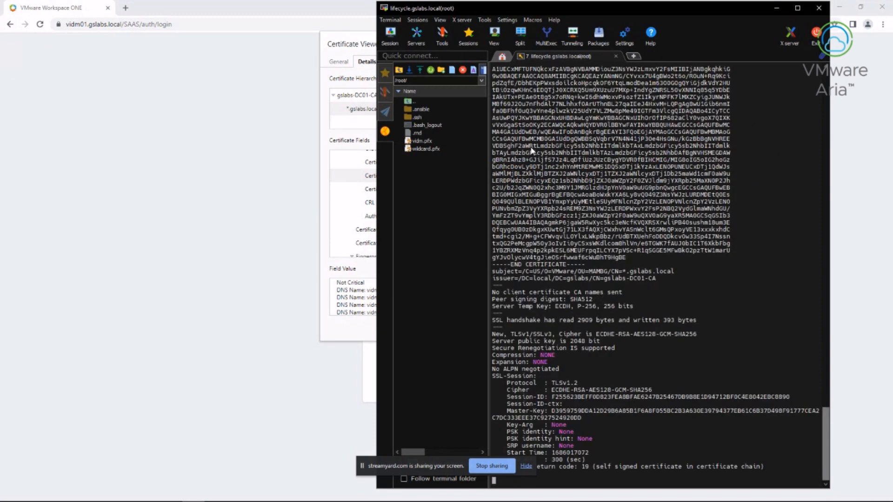
Review the returned *.gslabs.local certificate chain issued by gslabs-DC01-CA
scroll(531, 150, "up", 11)
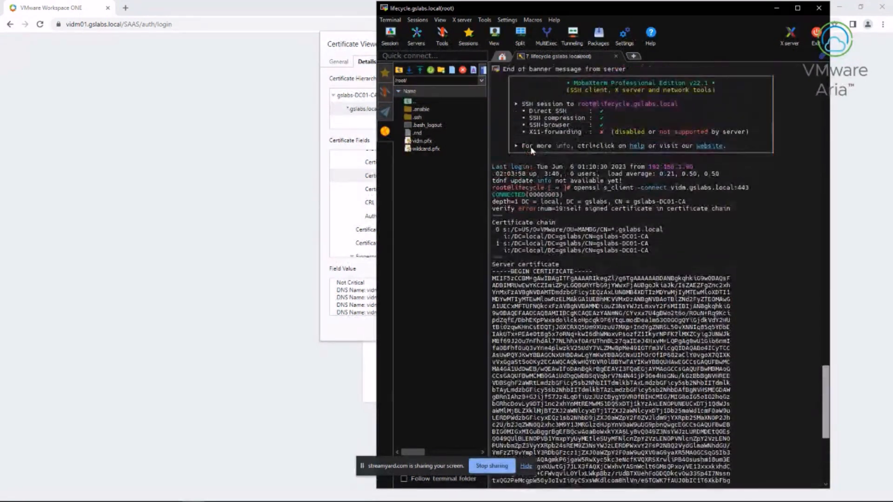
scroll(532, 150, "up", 3)
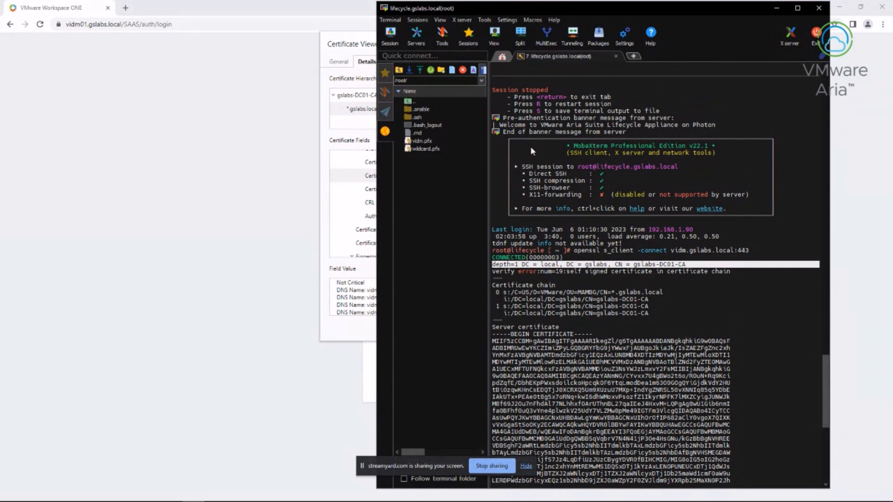
mouse_move(492, 285)
left_mouse_down()
mouse_move(514, 299)
mouse_move(510, 306)
left_mouse_up()
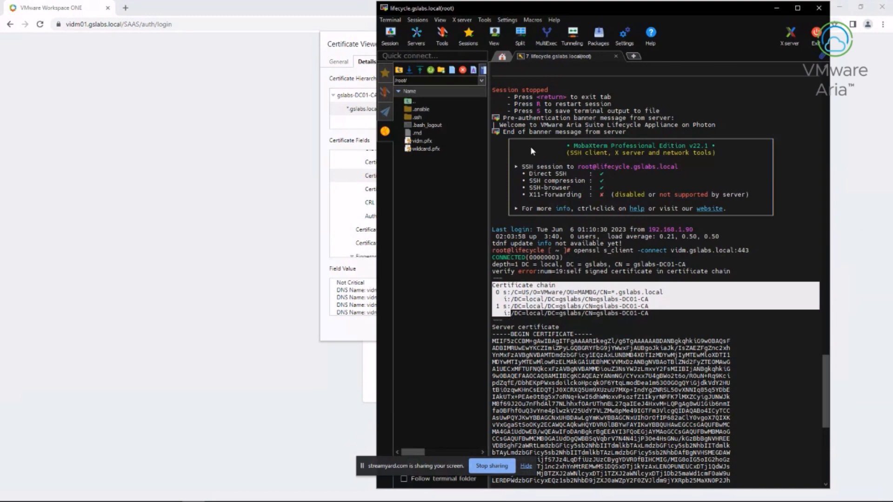
left_click(531, 150)
scroll(531, 150, "down", 2)
scroll(531, 149, "down", 3)
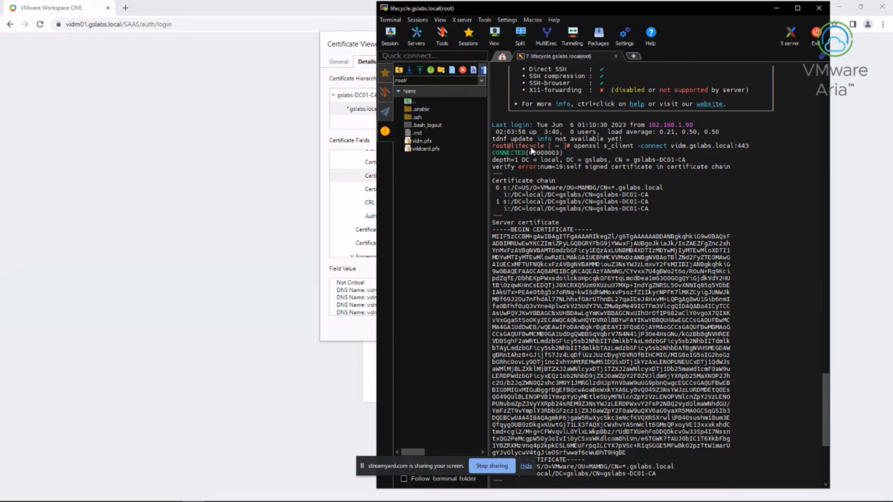
scroll(531, 149, "up", 20)
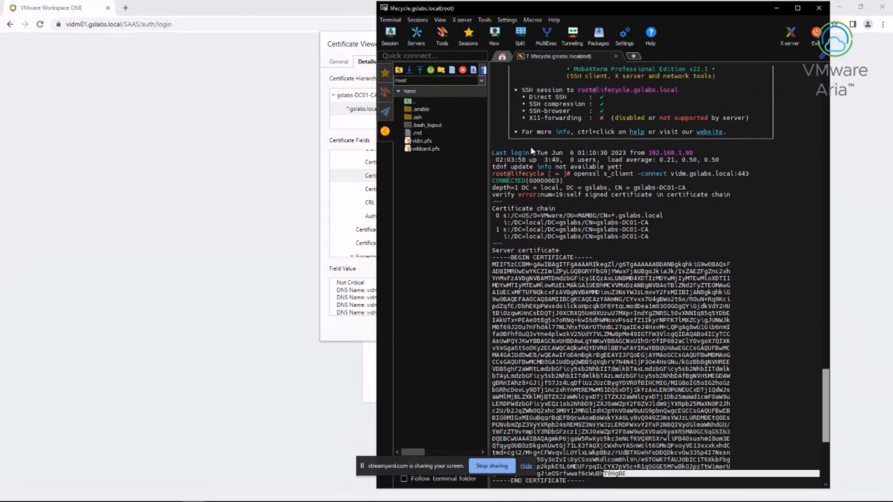
scroll(532, 150, "up", 10)
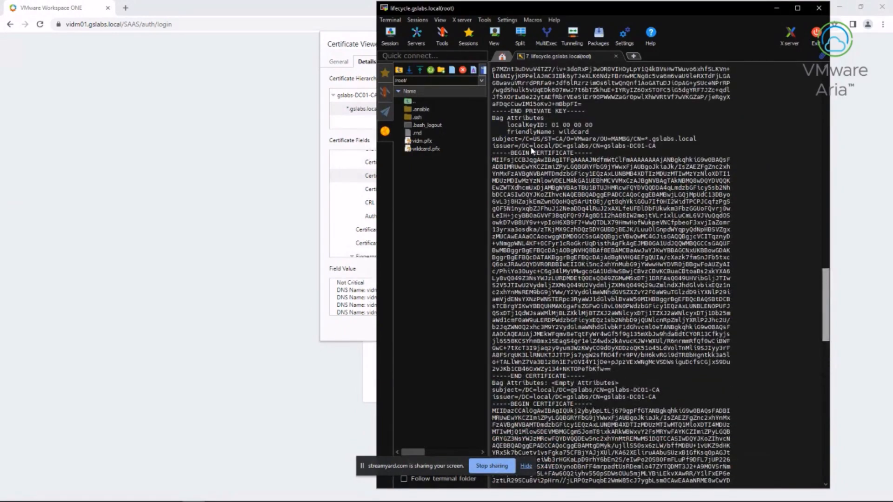
scroll(531, 150, "up", 15)
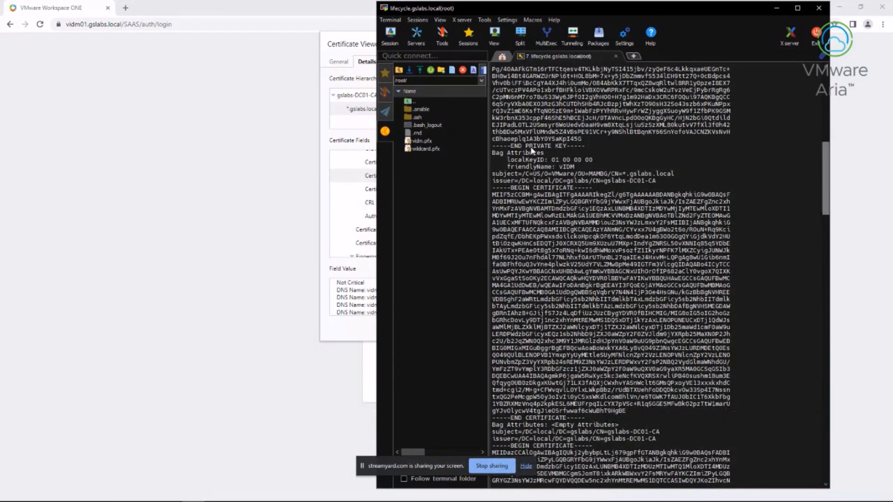
scroll(531, 149, "down", 18)
scroll(531, 149, "down", 15)
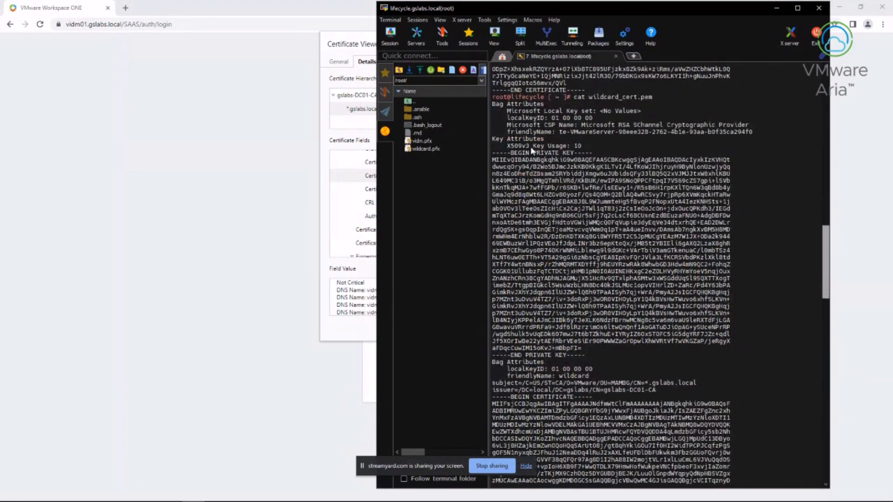
scroll(531, 150, "down", 15)
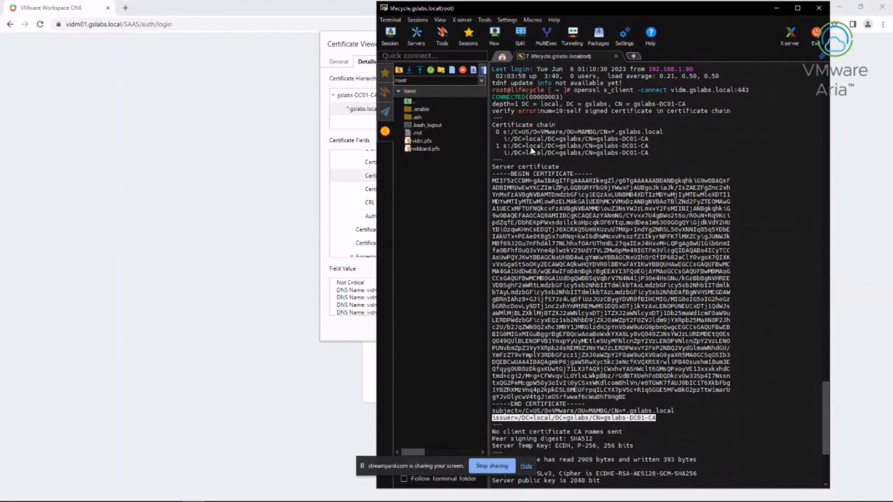
key("alt+Tab")
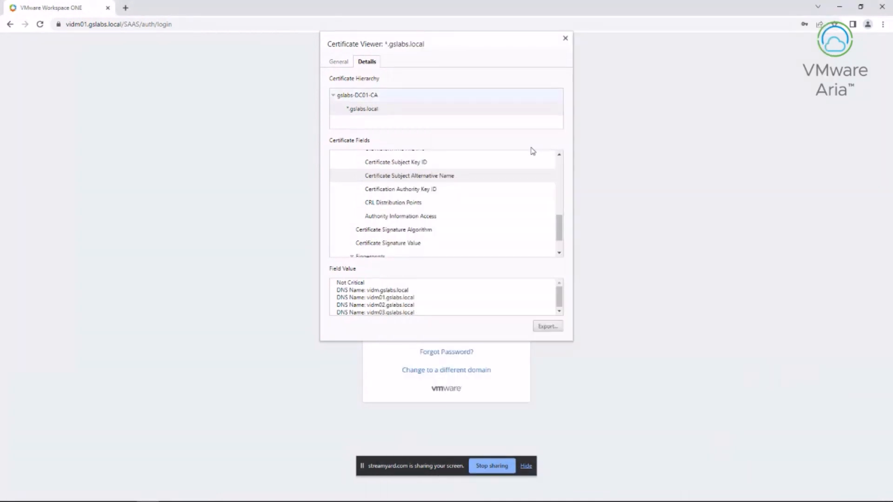
Check the issuing gslabs-DC01-CA certificate, then close the viewer, login window and terminal
key("Up")
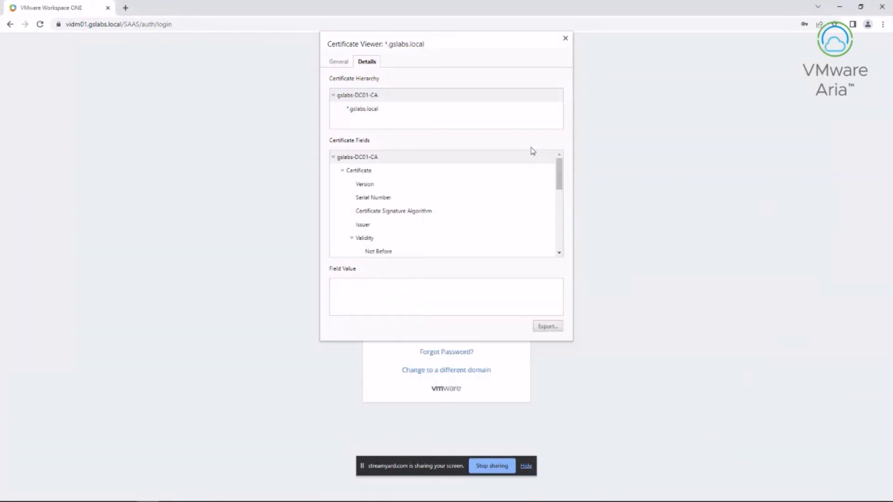
key("Escape")
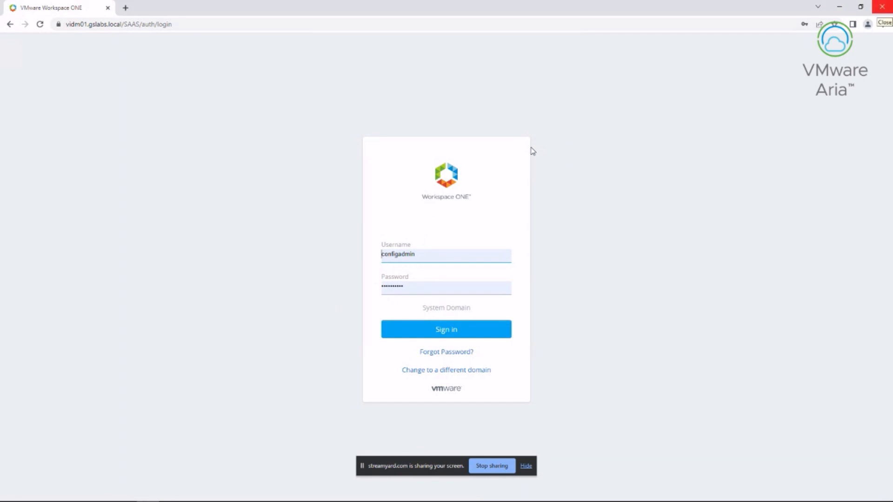
key("alt+F4")
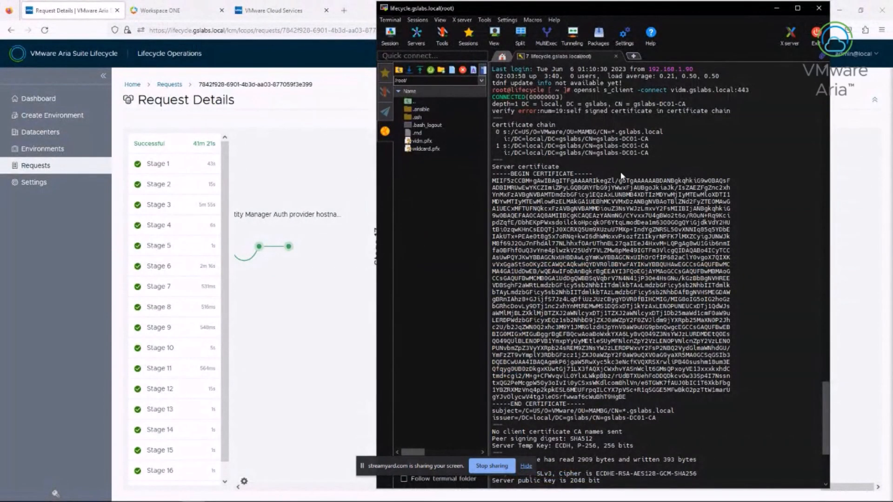
key("alt+F4")
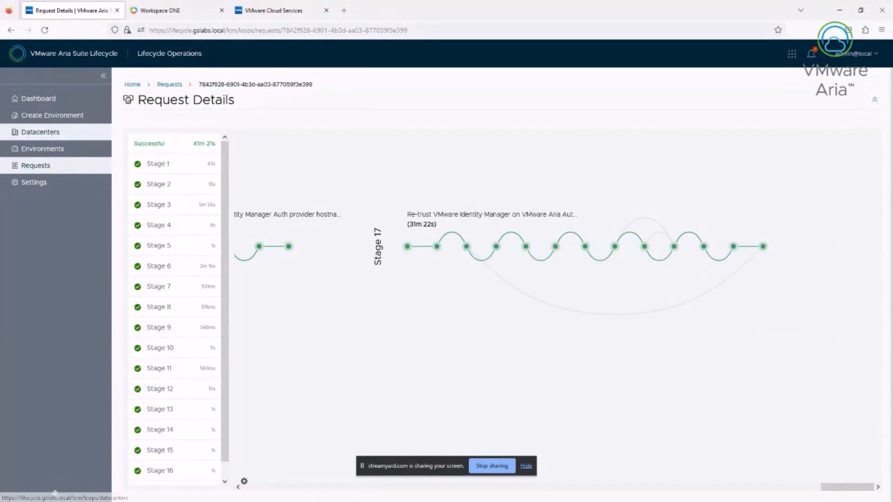
In globalenvironment, choose Add Components on VMware Identity Manager and proceed to scale out
left_click(42, 149)
left_click(307, 276)
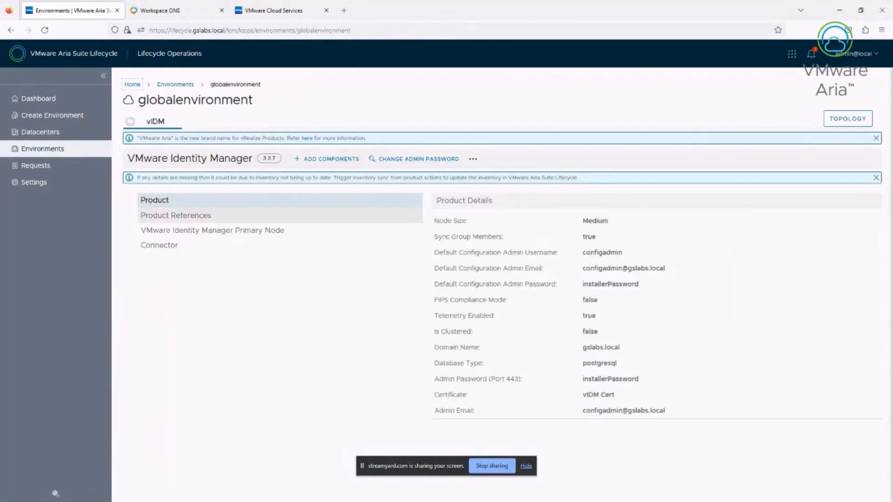
left_click(331, 158)
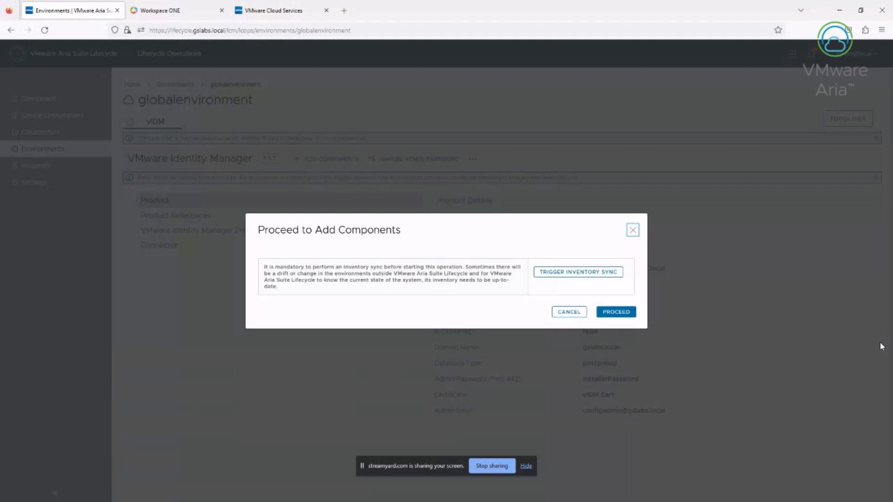
key("Return")
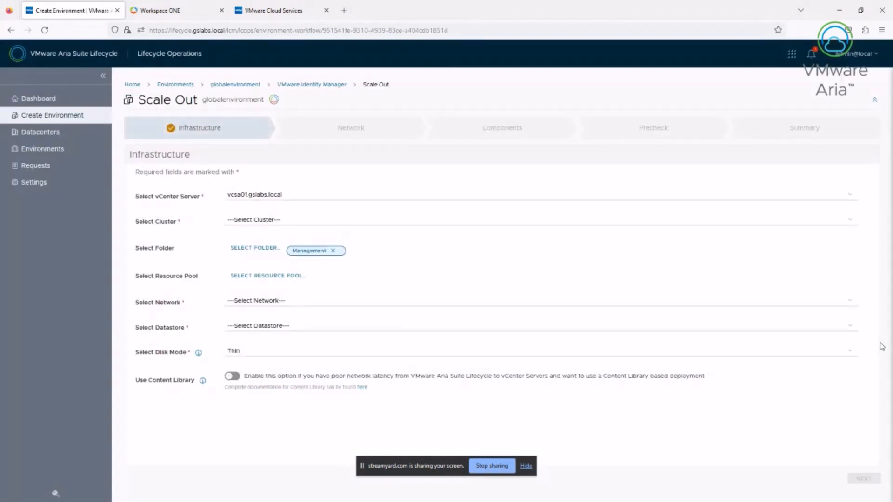
Select the cloud#management cluster and the Prod VM's resource pool
key("space")
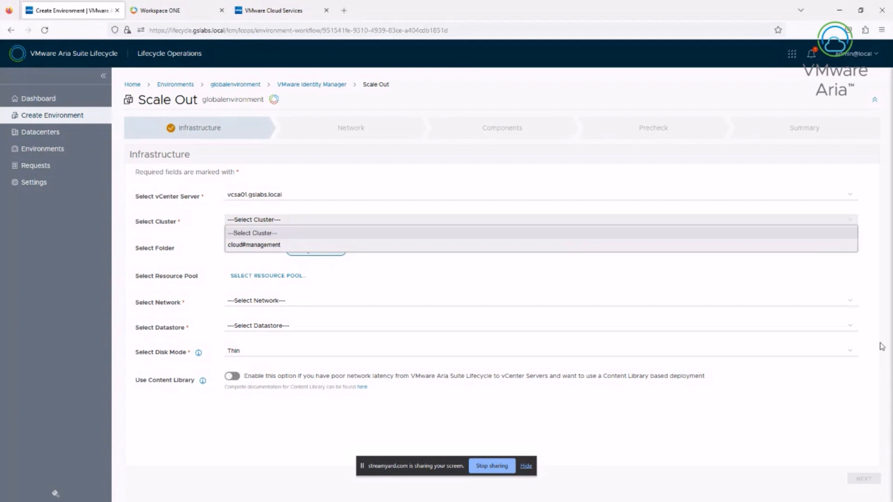
key("Down")
key("Return")
key("Tab")
key("Tab")
key("Return")
key("Up")
key("Up")
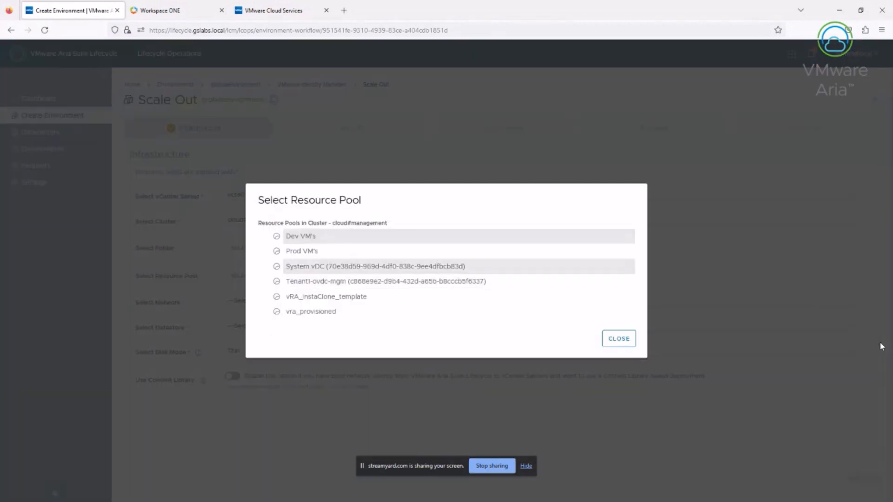
key("Return")
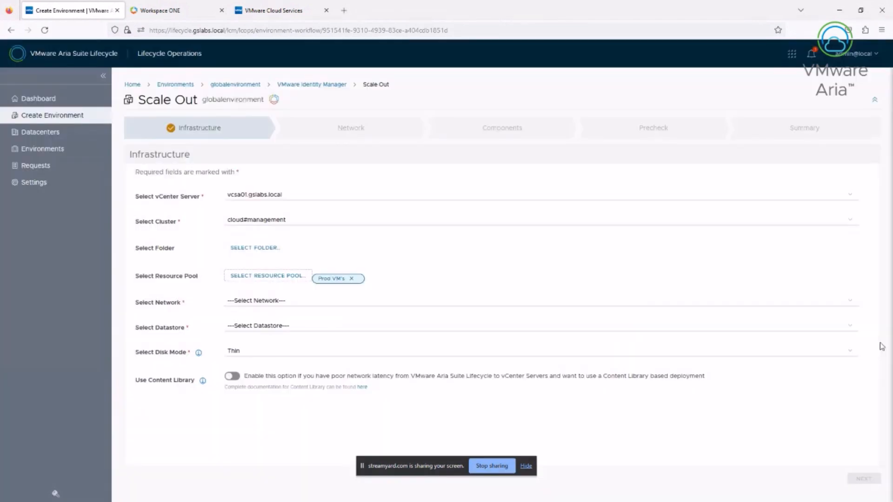
Select the Cloud-Management network and iSCSI datastore, then continue
key("Tab")
key("space")
key("Return")
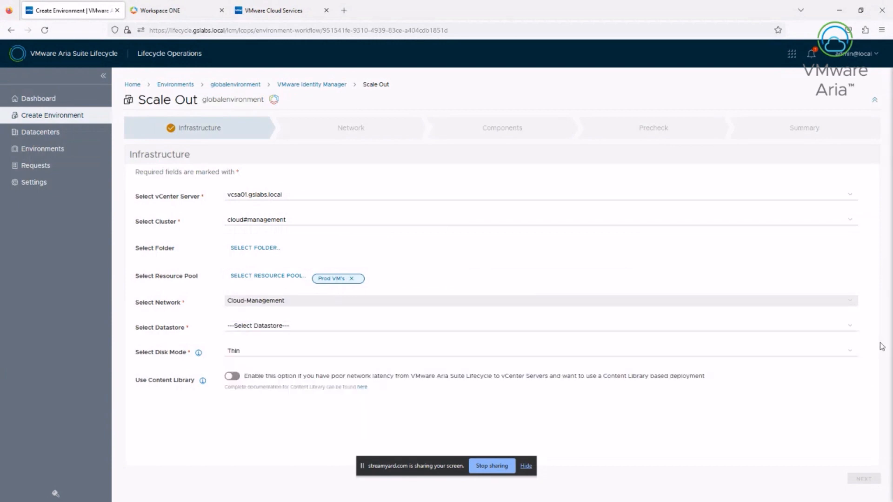
key("Tab")
key("space")
key("Return")
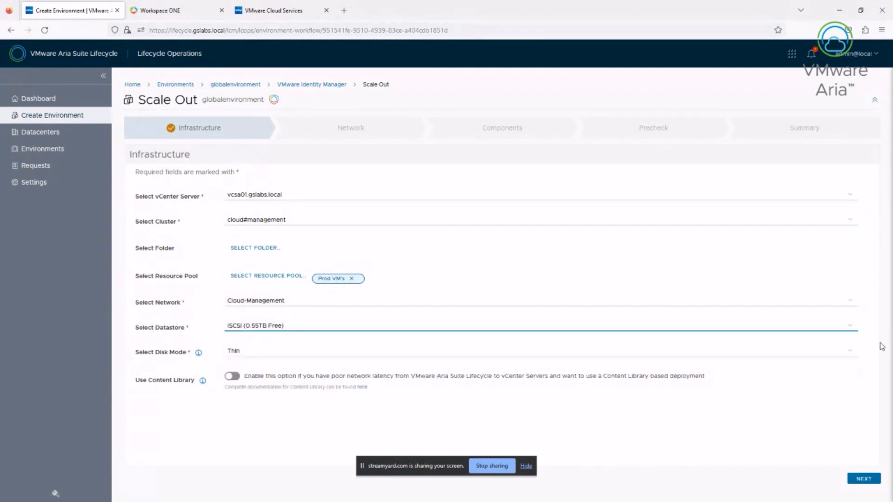
key("Return")
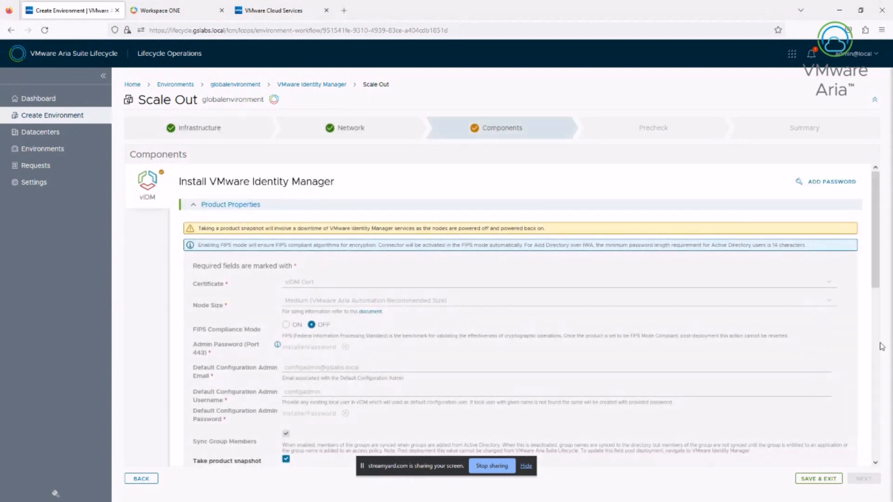
Scroll past the vidm01 primary node (172.16.1.21) and its connector, then list the addable component types
scroll(879, 347, "down", 2)
scroll(881, 346, "down", 3)
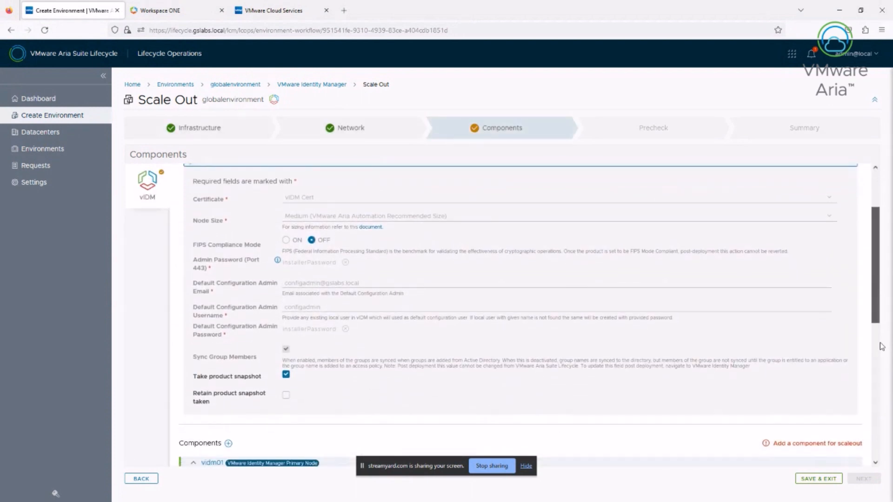
scroll(881, 347, "down", 4)
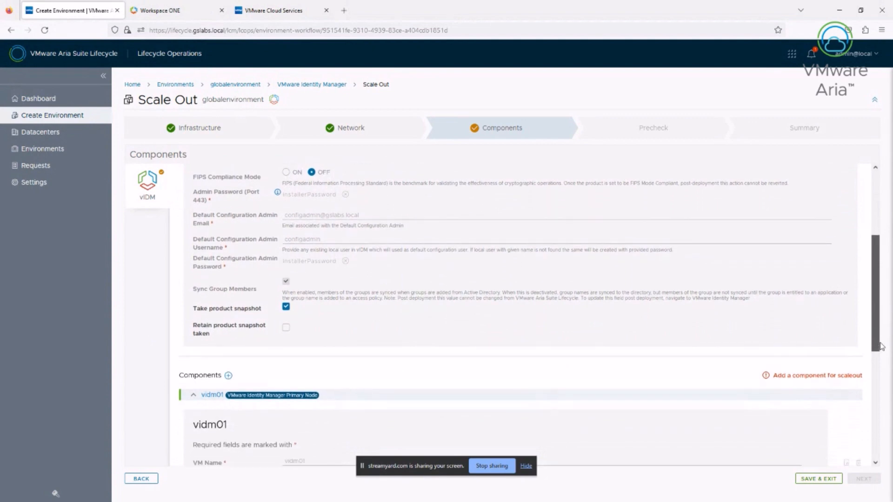
scroll(881, 346, "down", 3)
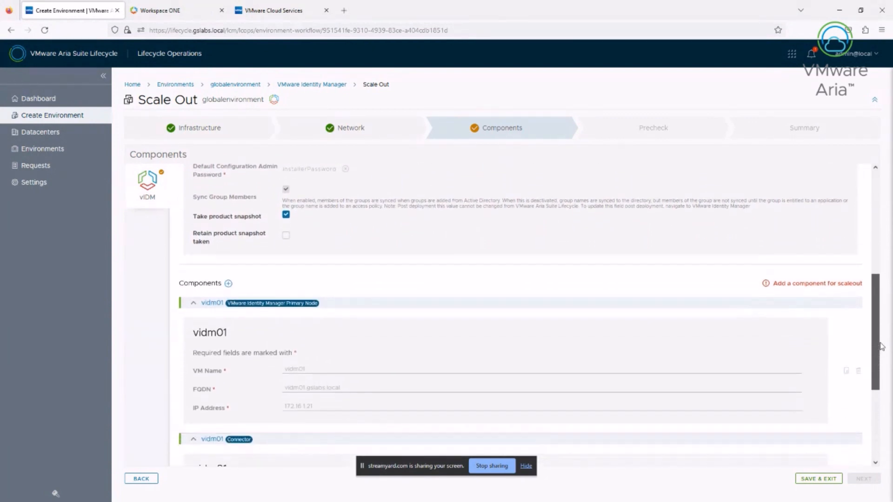
scroll(881, 346, "down", 1)
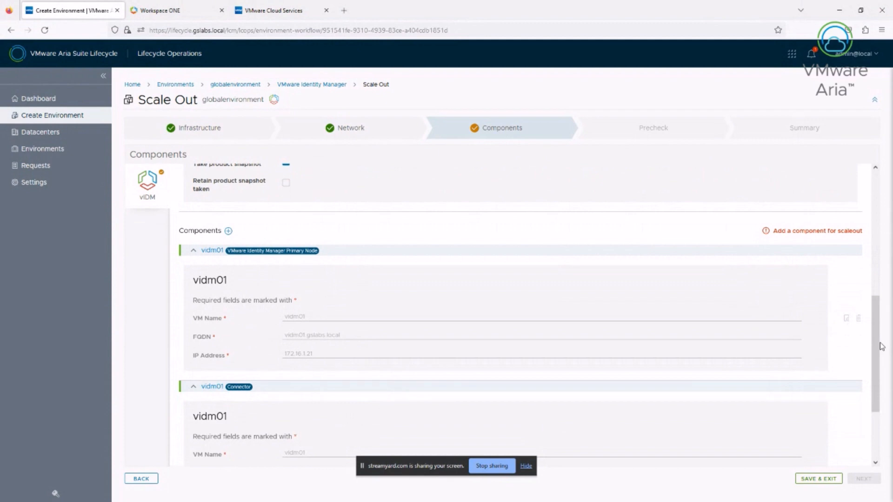
key("Return")
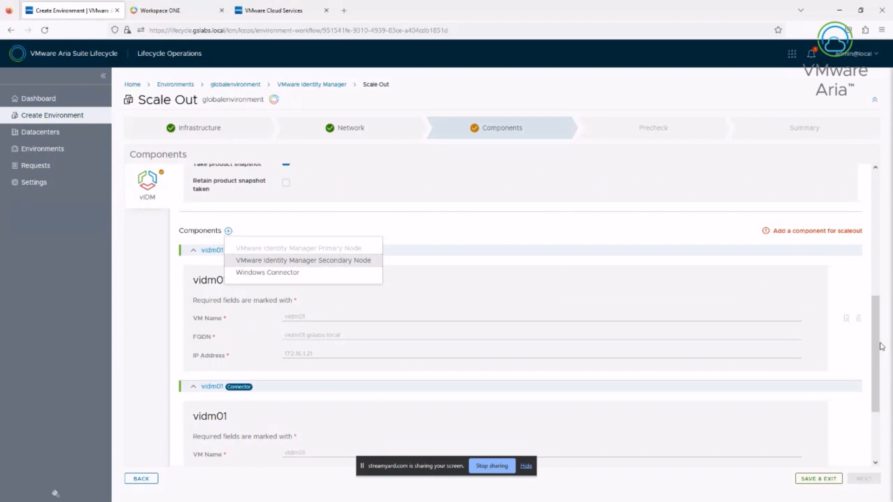
Add two VMware Identity Manager secondary nodes, vidm-secondary and vidm-secondary-2
key("Return")
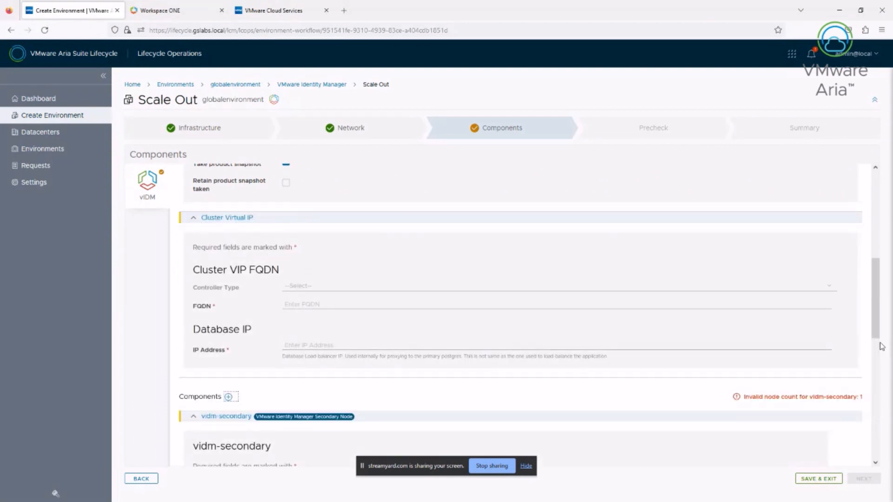
key("Return")
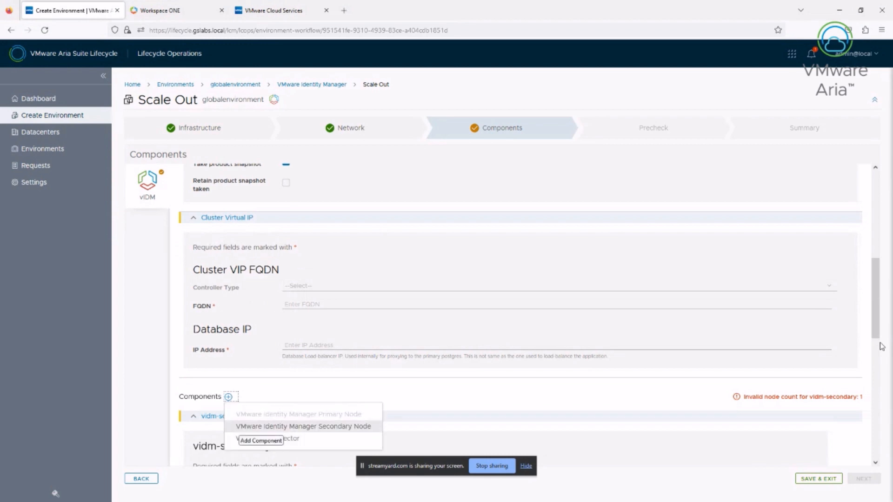
key("Return")
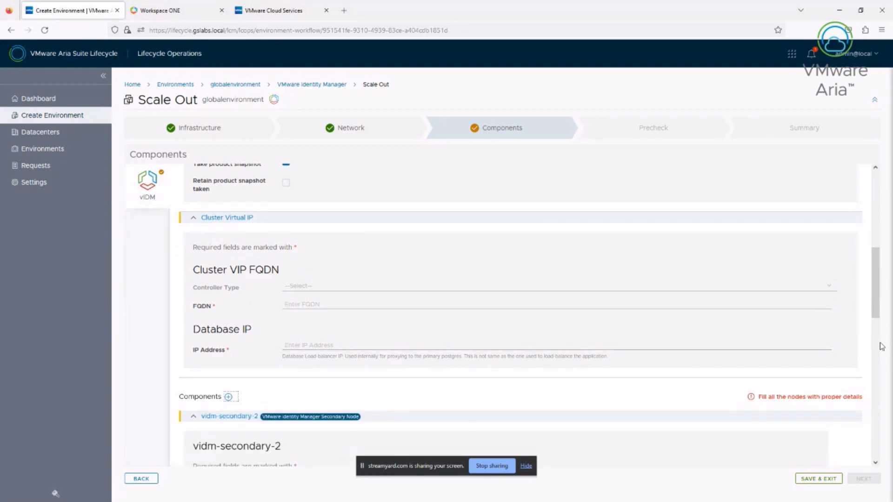
left_click_drag(757, 397, 862, 397)
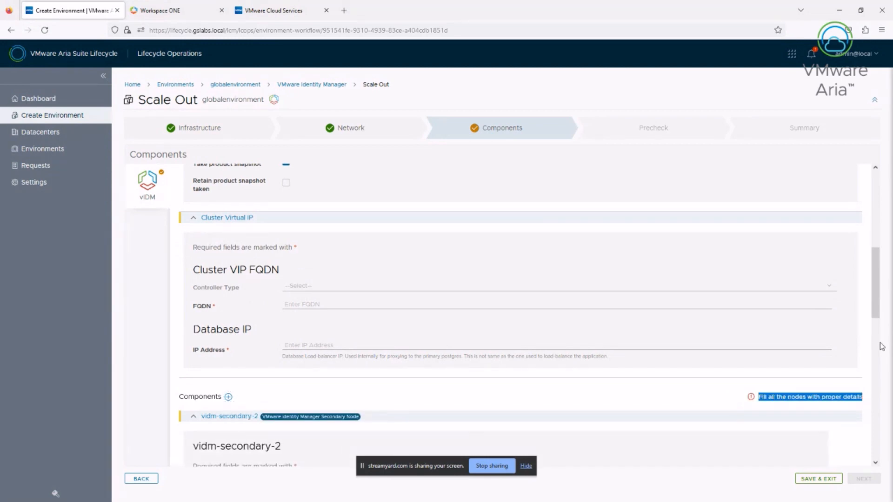
left_click(881, 347)
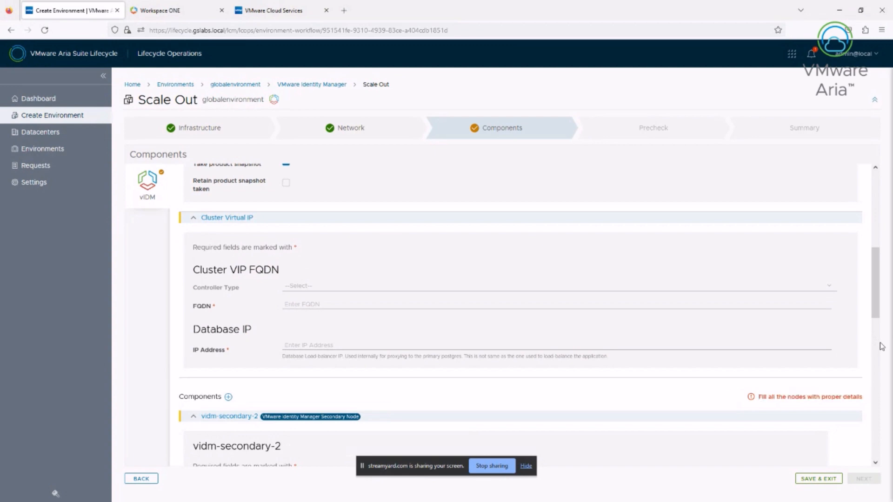
Fill the Cluster Virtual IP FQDN with vidm.gslabs.local and the Database IP Address with 172.16.1.24
key("Tab")
type("vidm.gslab")
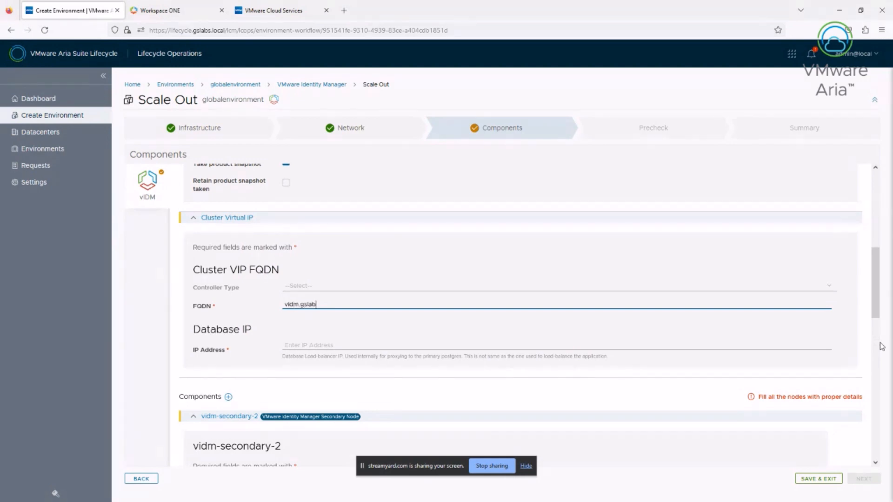
type("s.local")
key("Tab")
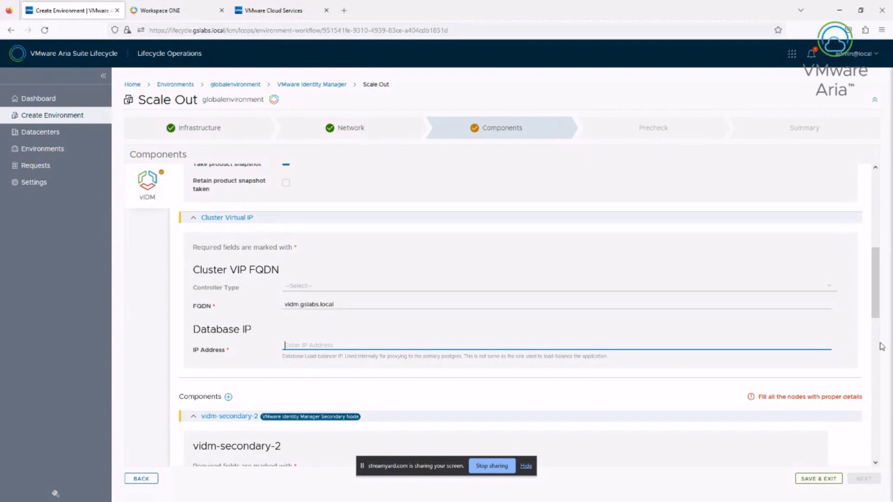
type("17")
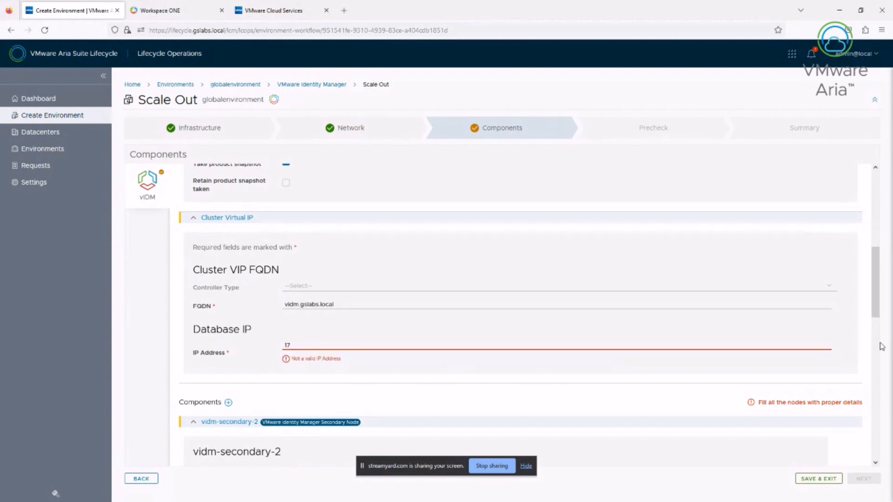
type("2.16.1.24")
scroll(881, 346, "down", 5)
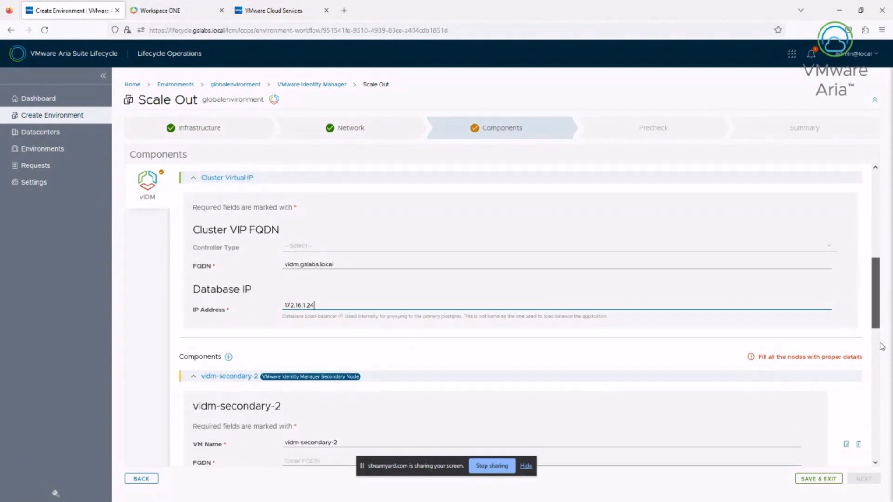
Name the first secondary node vidm02, with FQDN vidm02.gslabs.local and IP 172.16.1.22
scroll(881, 347, "down", 3)
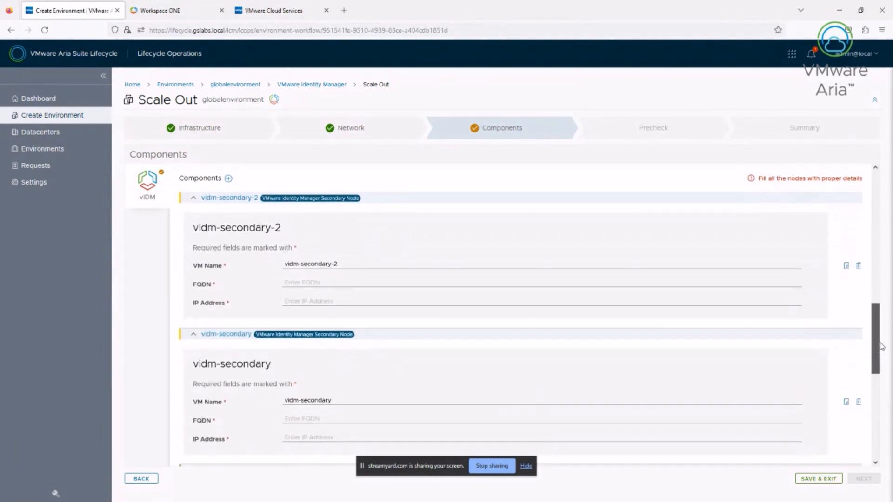
left_click_drag(880, 344, 880, 346)
left_click_drag(338, 240, 332, 240)
key("shift+Left")
key("shift+Left")
key("shift+Left")
key("shift+Left")
key("shift+Left")
key("shift+Left")
key("shift+Left")
key("shift+Left")
key("shift+Left")
key("shift+Left")
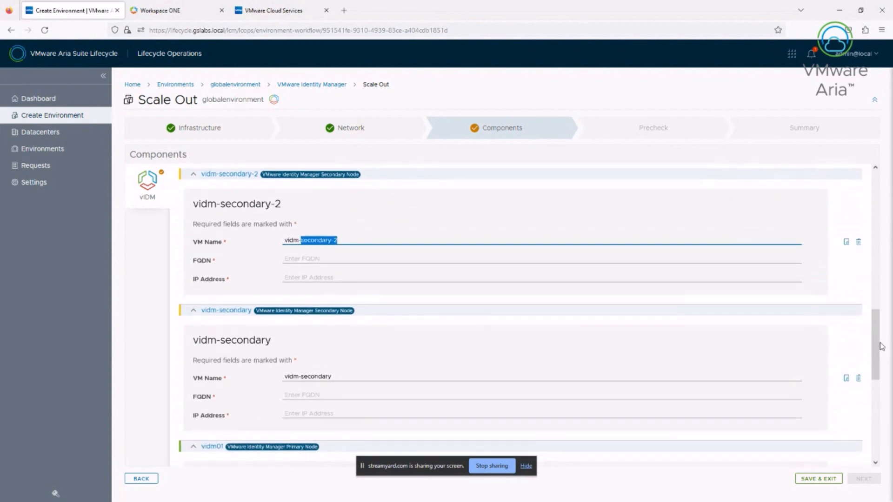
type("02")
key("Tab")
type("vidm0")
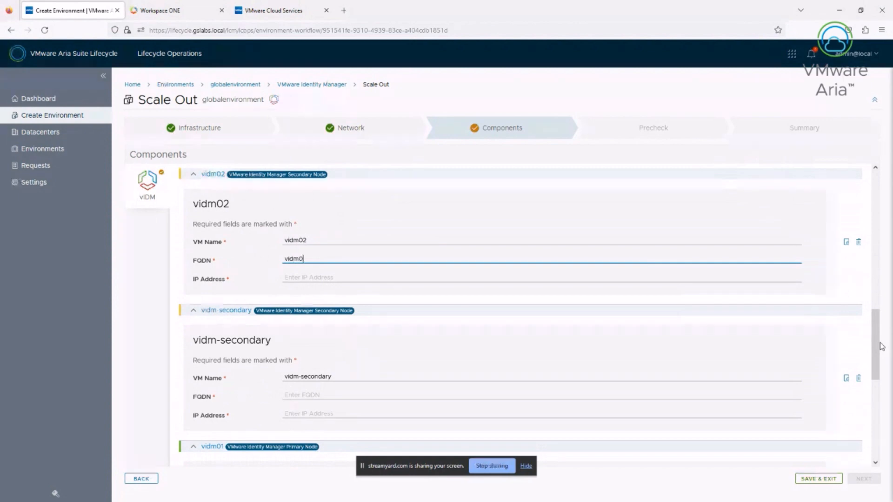
type("2.gslabs.local")
key("Tab")
type("17")
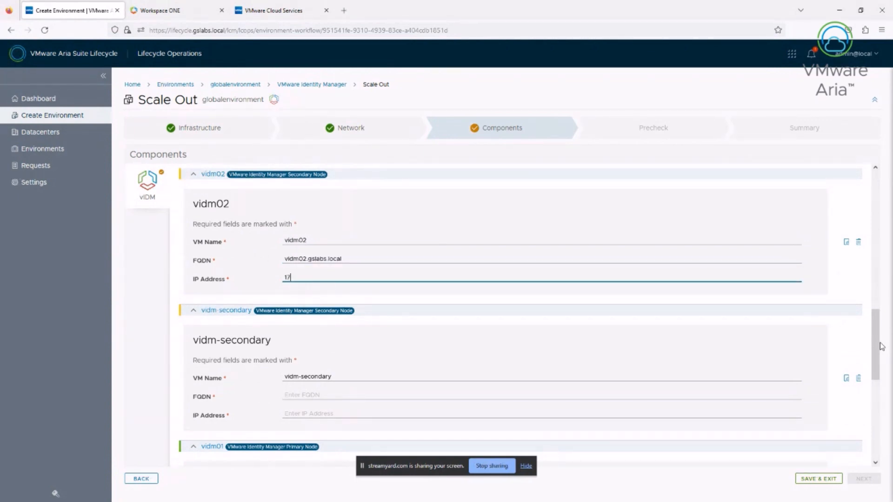
type("2.16.1.22")
Rename the third node to vidm03, with FQDN vidm03.gslabs.local and IP 172.16.1.23
key("Tab")
key("shift+Left")
key("shift+Left")
key("shift+Left")
key("shift+Left")
key("shift+Left")
key("shift+Left")
key("shift+Left")
key("shift+Left")
key("shift+Left")
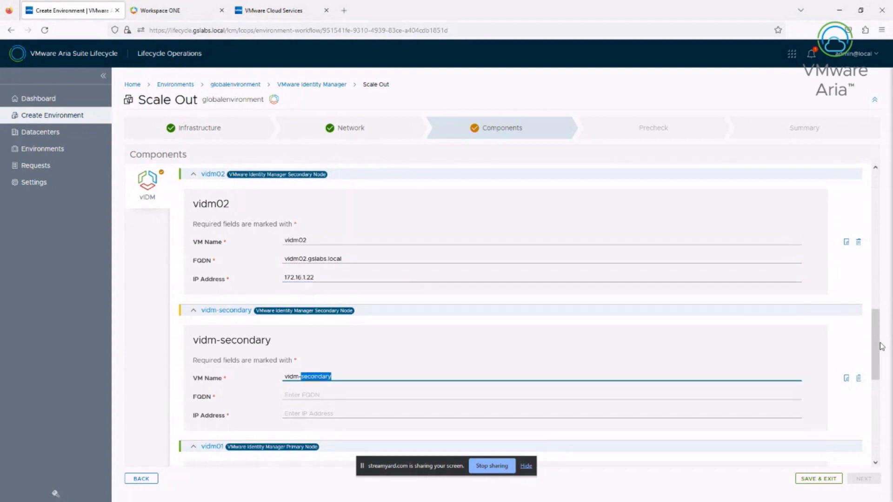
key("BackSpace")
key("BackSpace")
type("03")
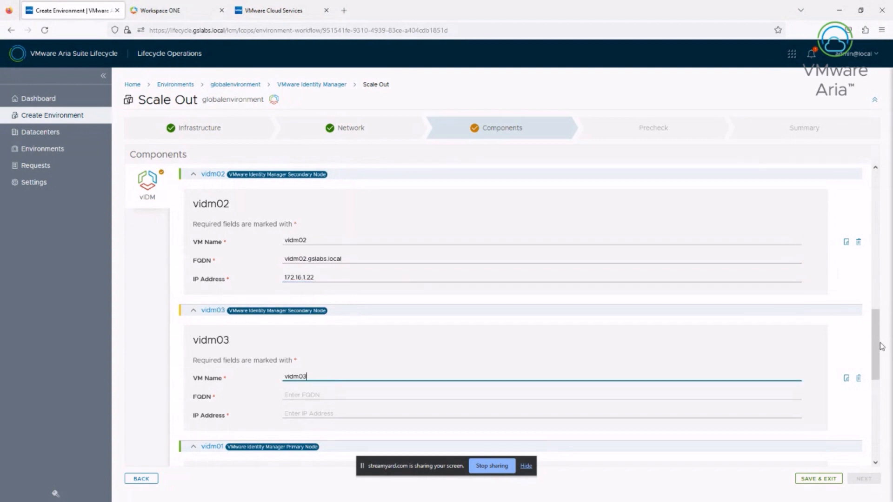
key("Tab")
type("v")
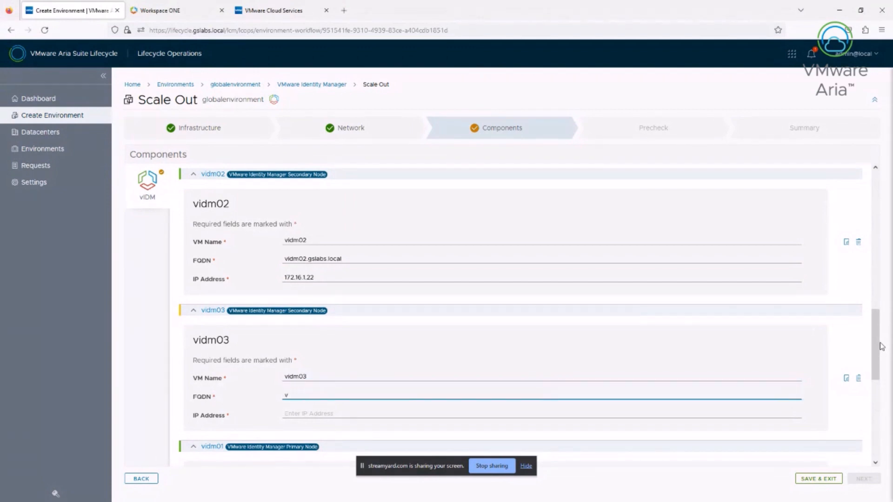
type("idm03.gslabs.local")
key("Tab")
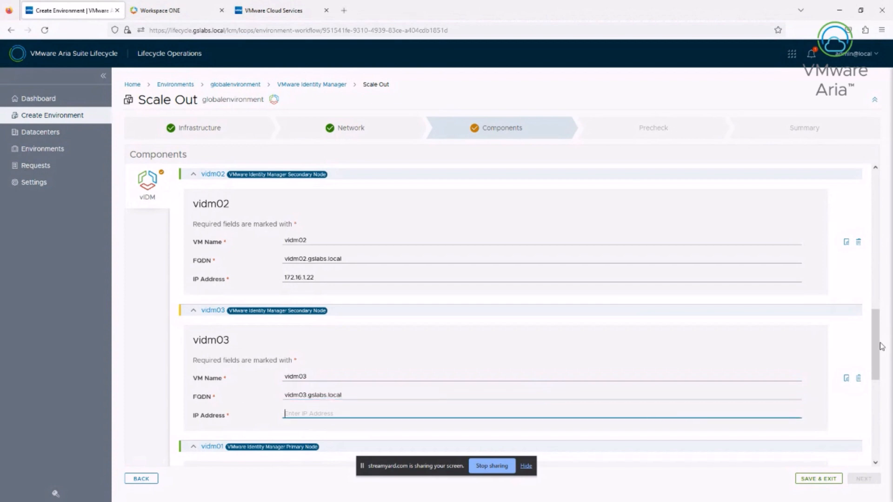
type("172.16.1.23")
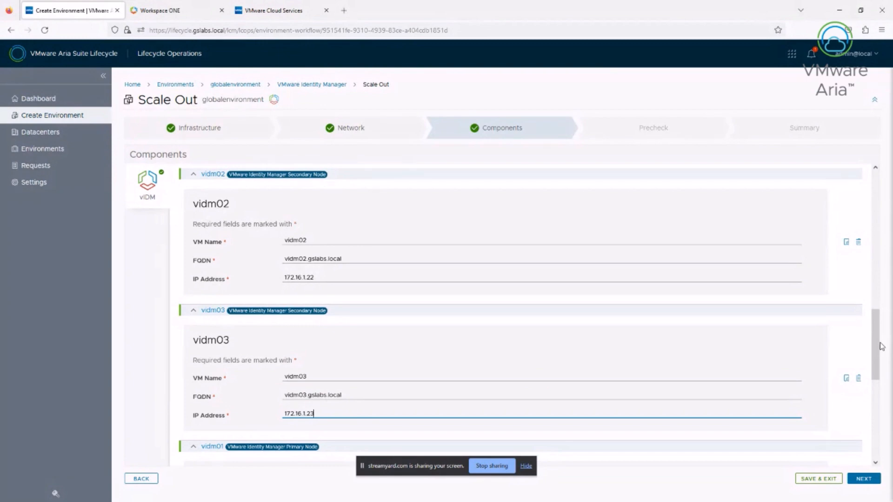
scroll(881, 346, "down", 5)
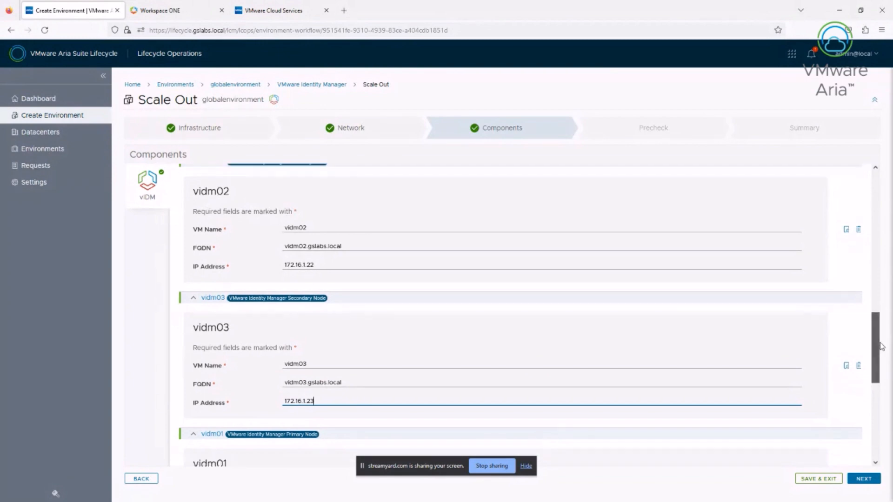
Tick 'I took care of the manual steps' and run the scale-out precheck
scroll(881, 346, "down", 4)
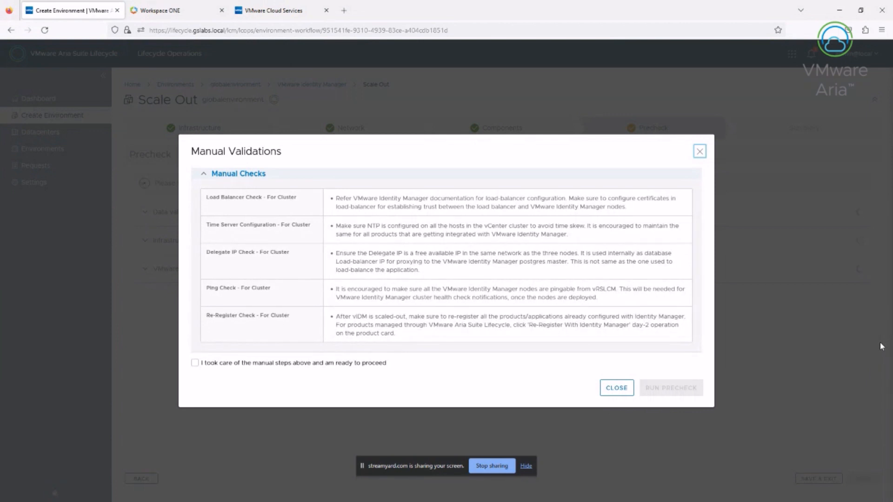
key("Tab")
key("Tab")
key("space")
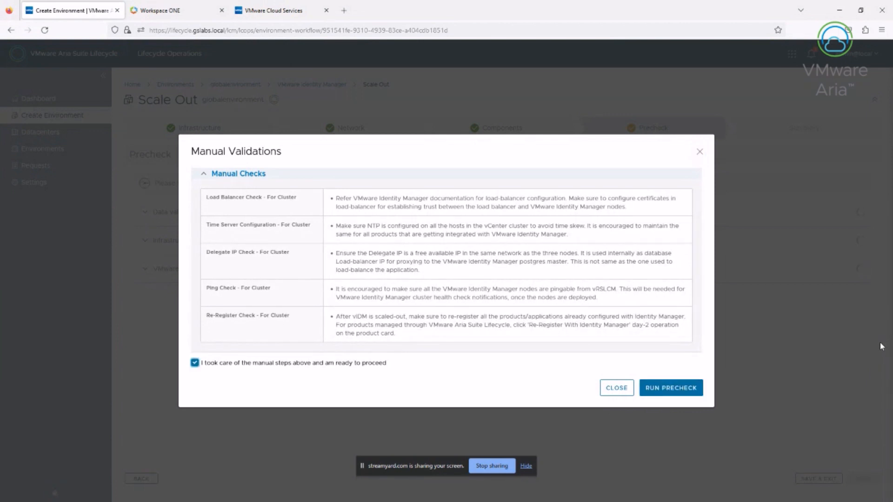
key("Tab")
key("Tab")
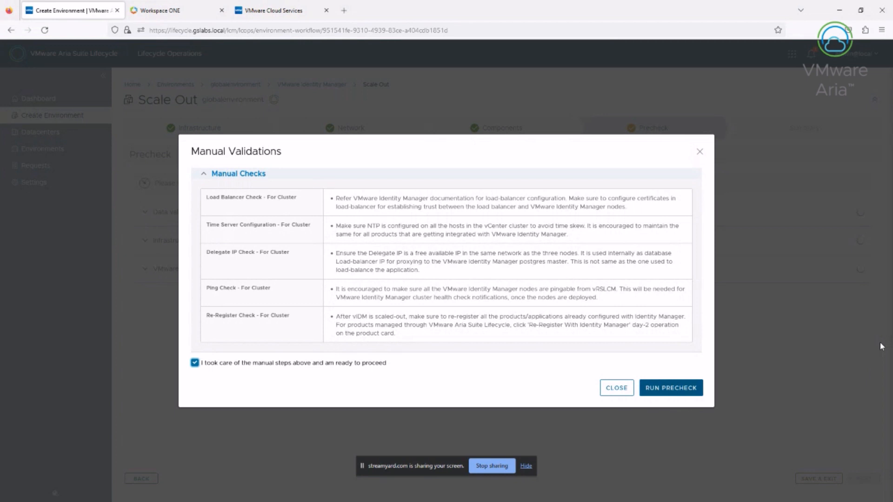
key("Return")
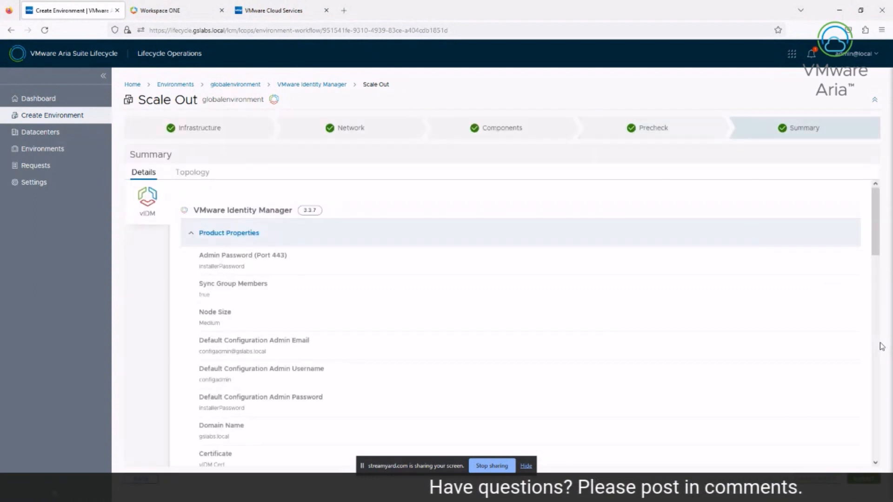
On the Summary Details tab, expand and review the Cluster VIP and vidm02 virtual machine details
scroll(881, 346, "down", 4)
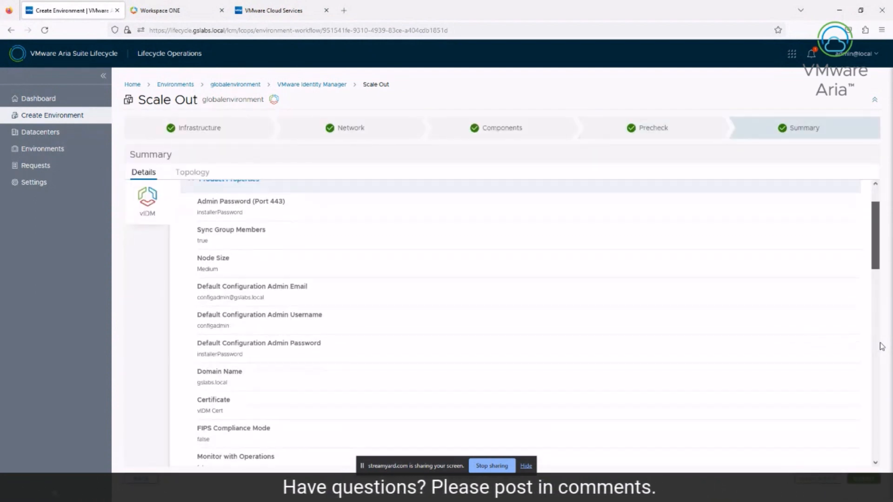
scroll(882, 346, "down", 3)
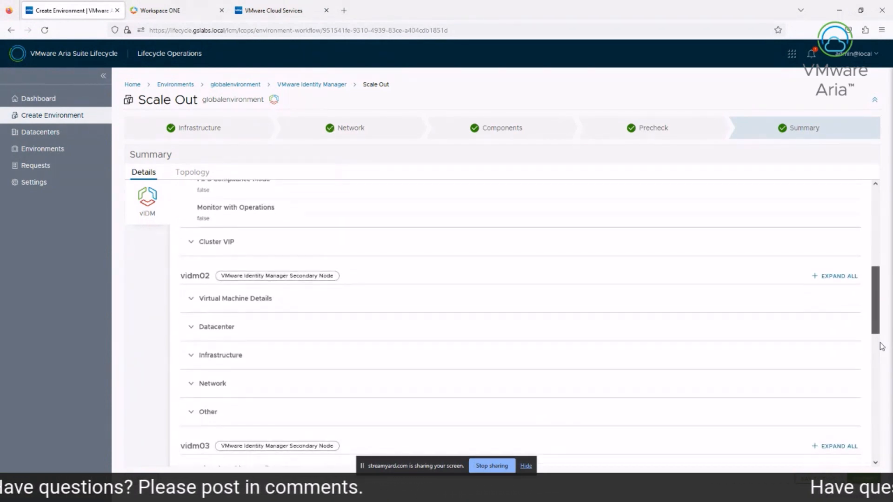
scroll(881, 347, "down", 1)
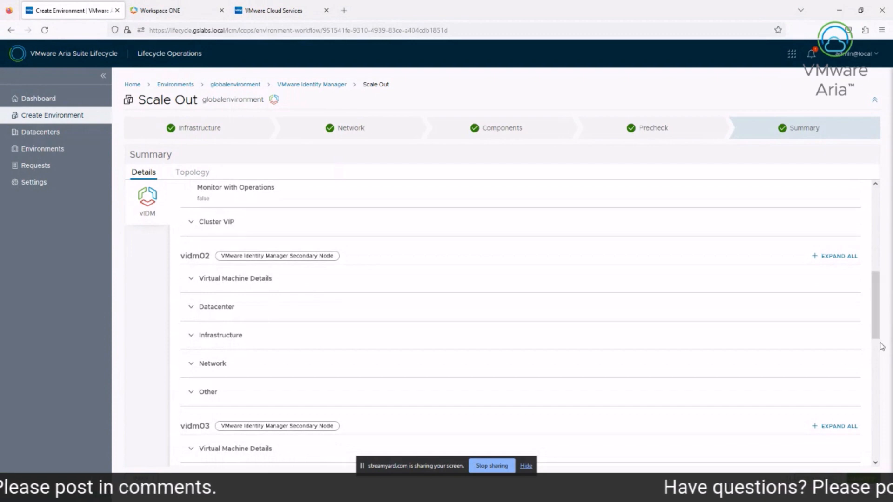
left_click(216, 222)
left_click(235, 335)
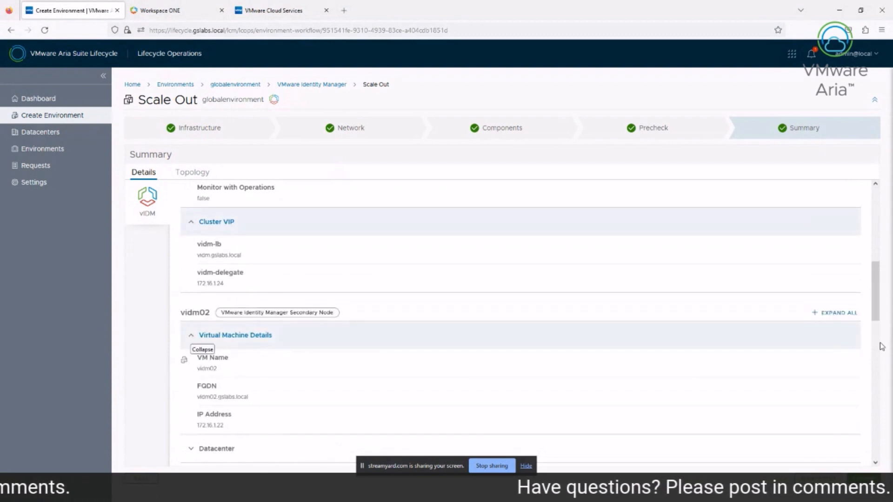
scroll(882, 347, "down", 2)
scroll(881, 347, "down", 3)
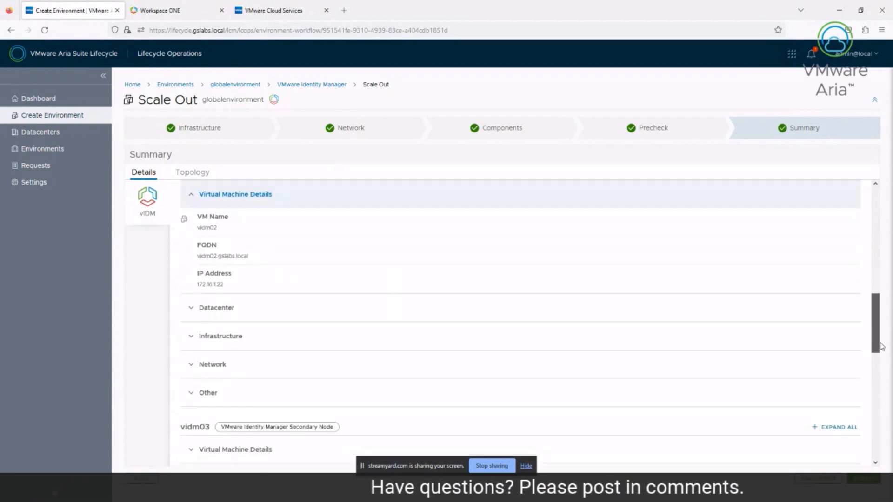
scroll(881, 346, "down", 3)
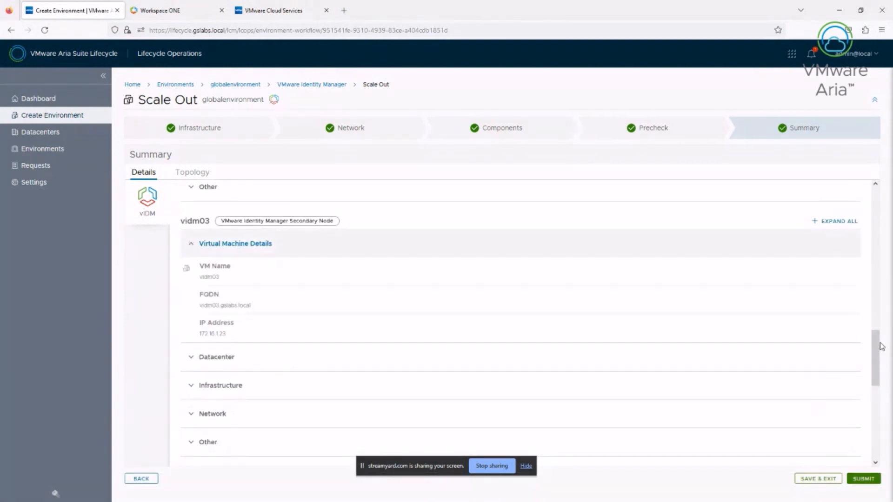
scroll(881, 347, "down", 3)
scroll(881, 346, "down", 5)
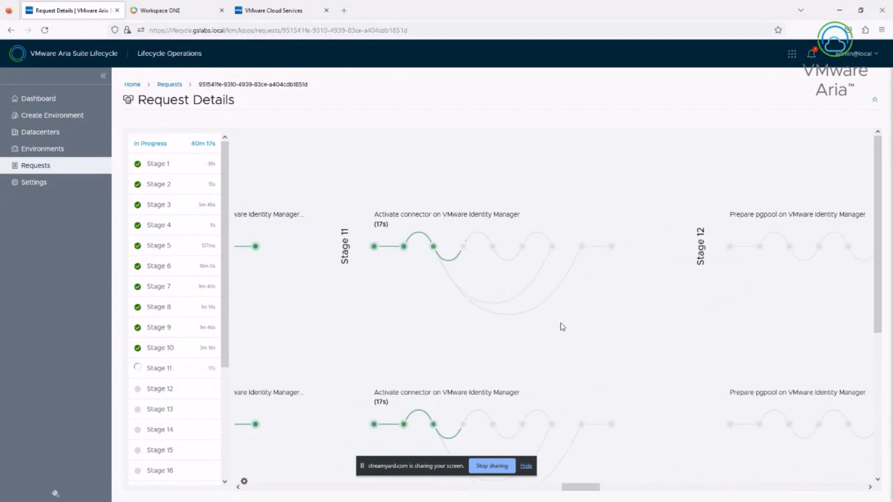
Stay on Request Details until the scale-out request shows Successful with all 24 stages complete
left_click(529, 471)
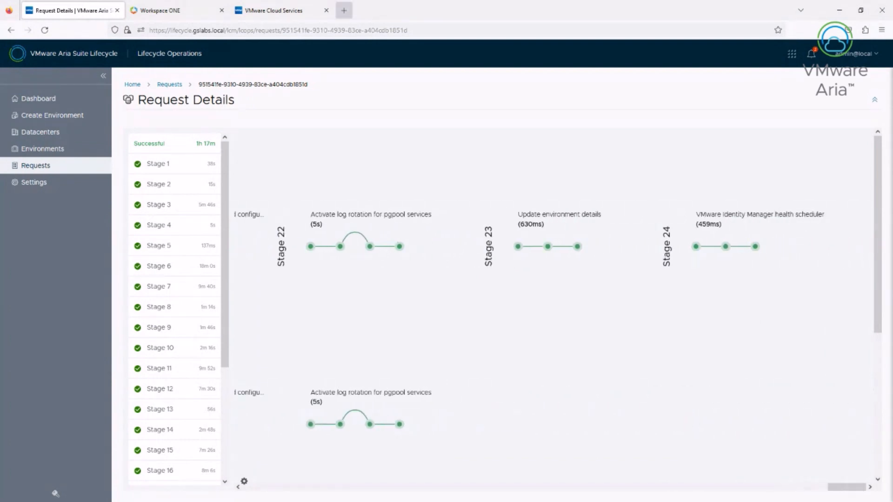
left_click(344, 10)
type("https://")
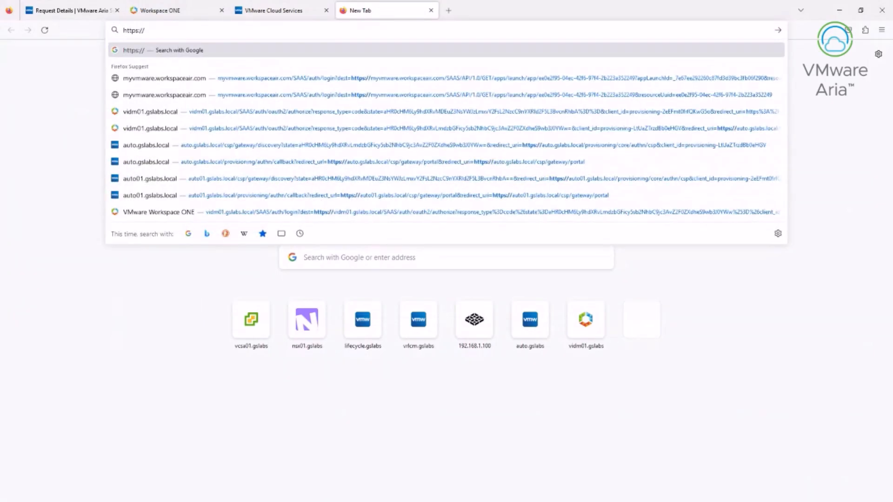
type("vidm.gslabs")
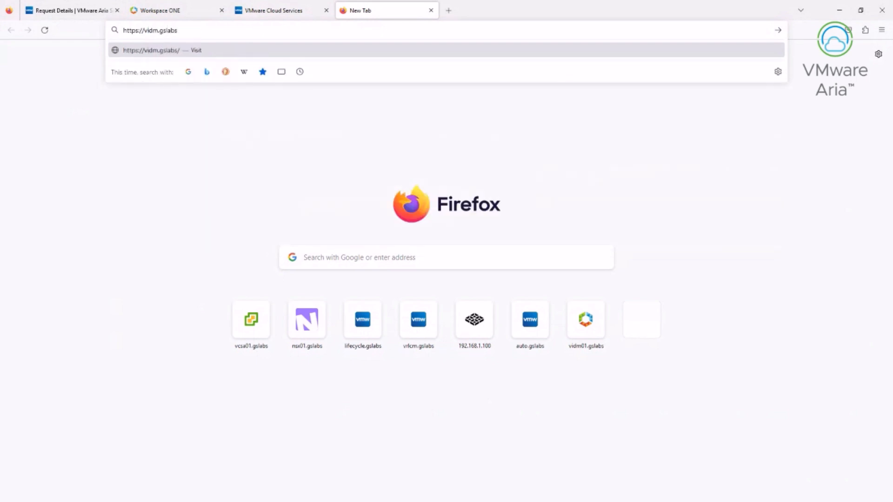
type(".local")
key("Return")
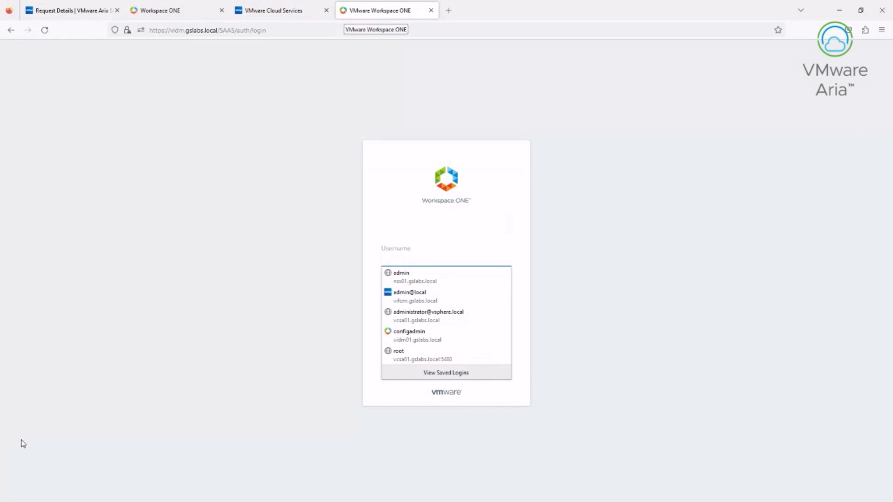
Sign in with the saved admin login and open the Aria Automation console from the catalog
key("Down")
key("Down")
key("Down")
key("Down")
key("Return")
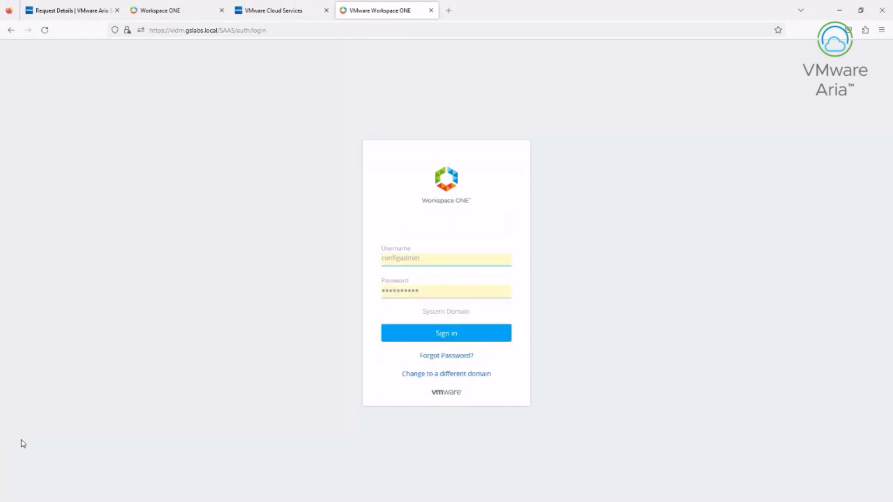
key("Return")
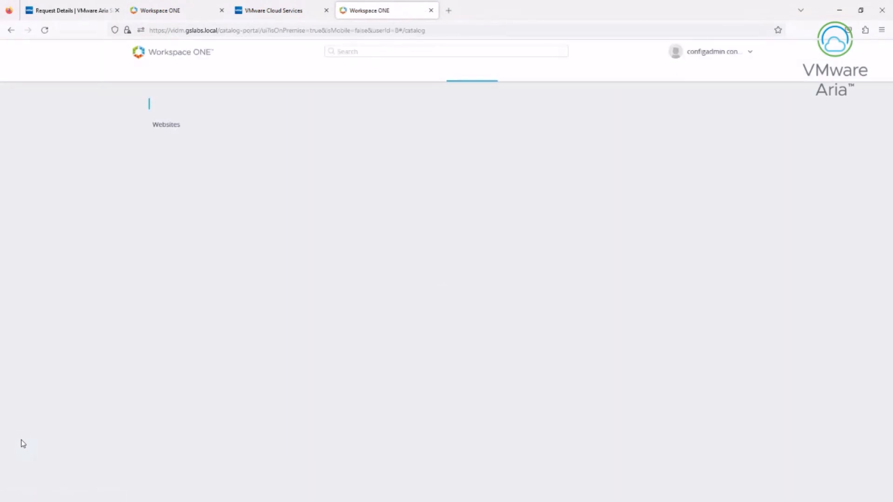
key("Return")
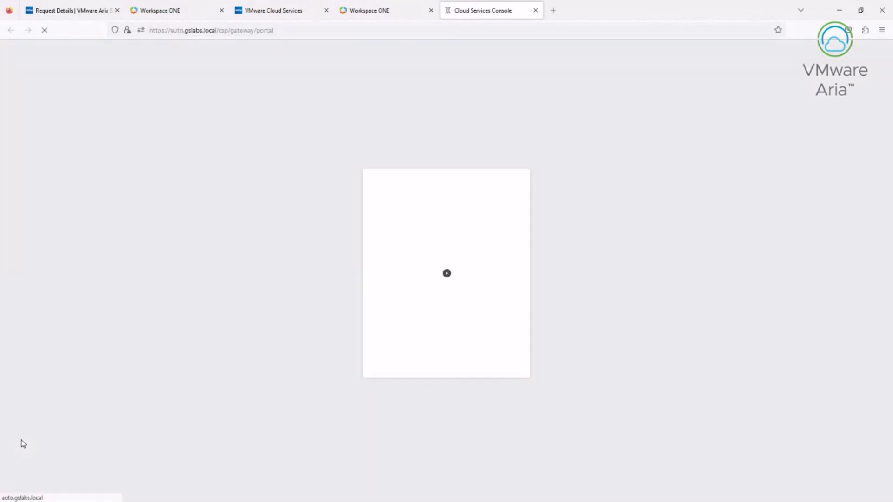